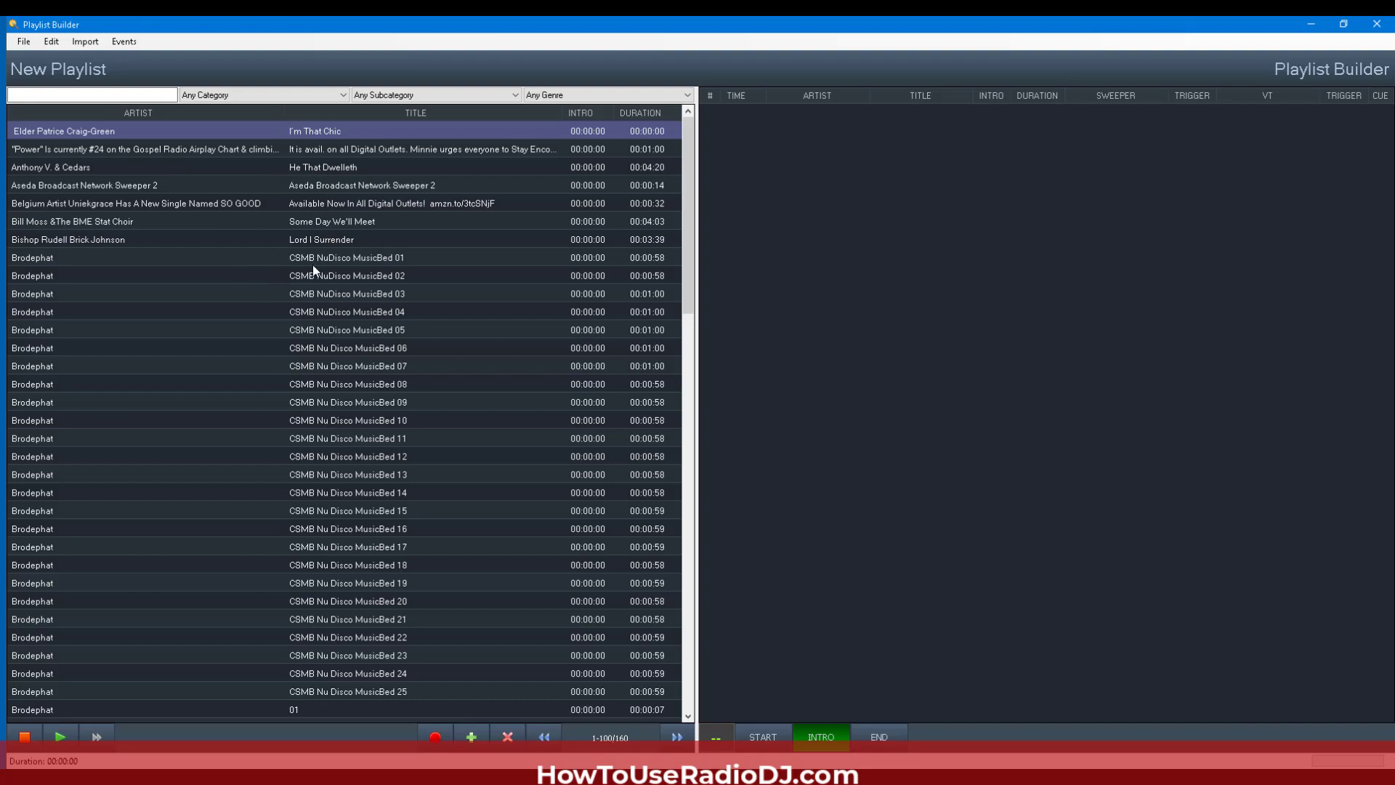
Step: Search the track library for "phat" and clear the search text
drag(687, 163, 721, 154)
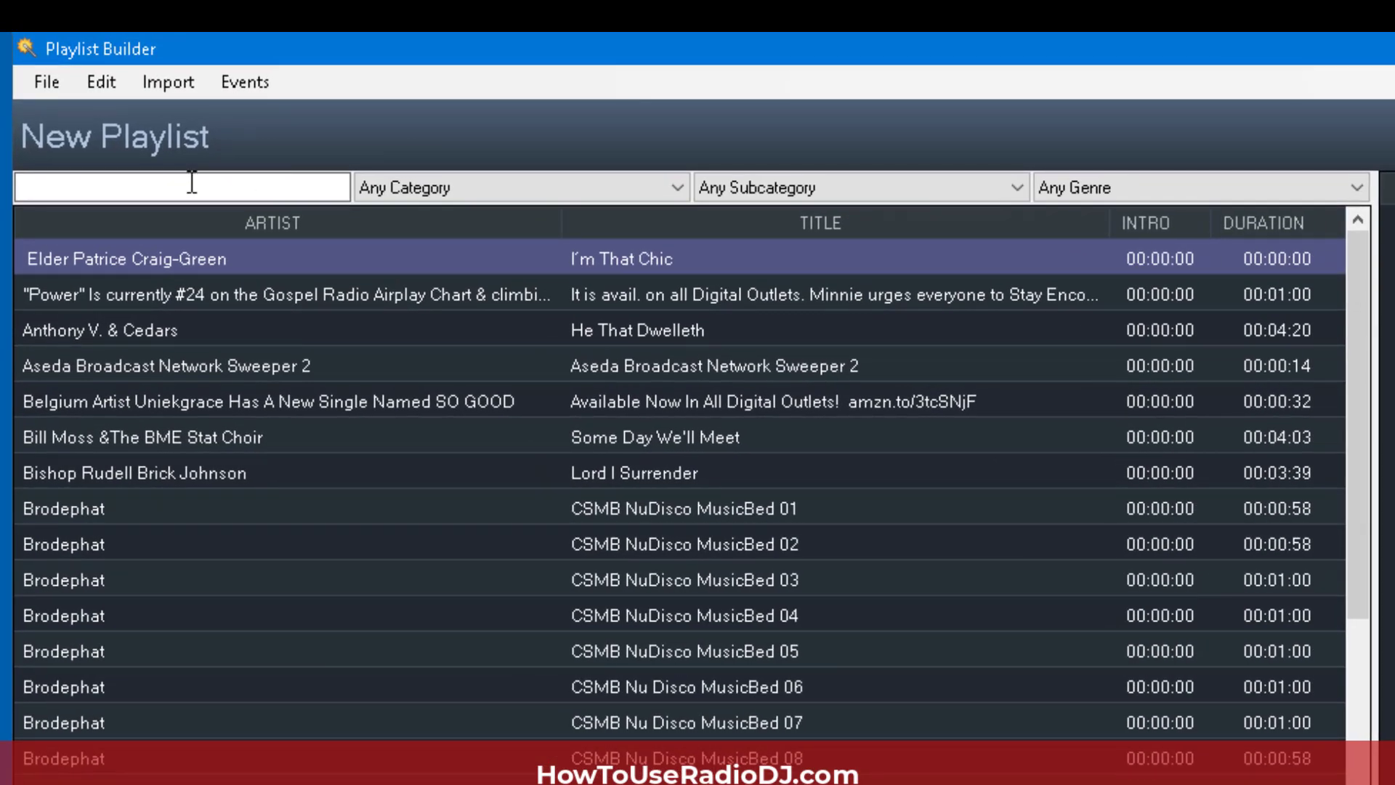
text(phaty)
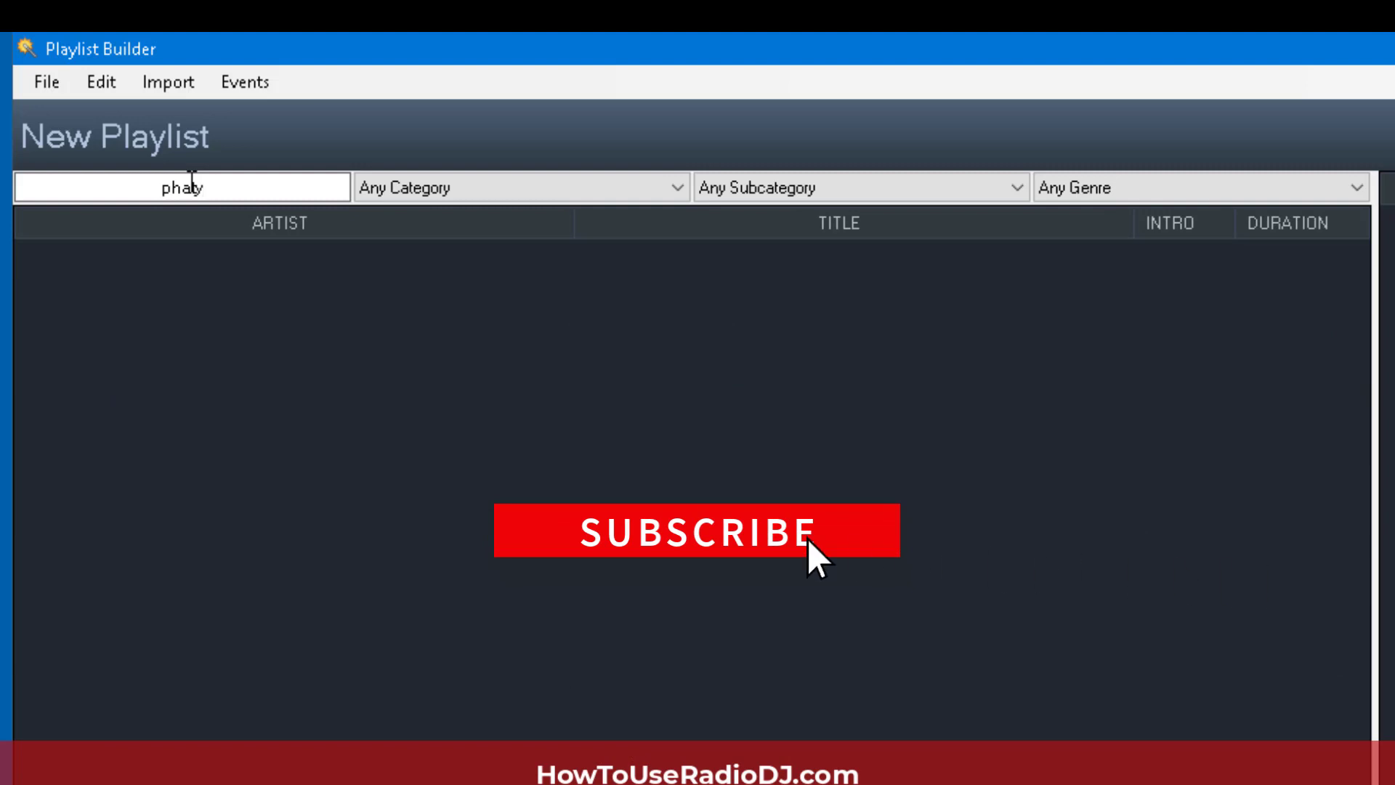
key(BackSpace)
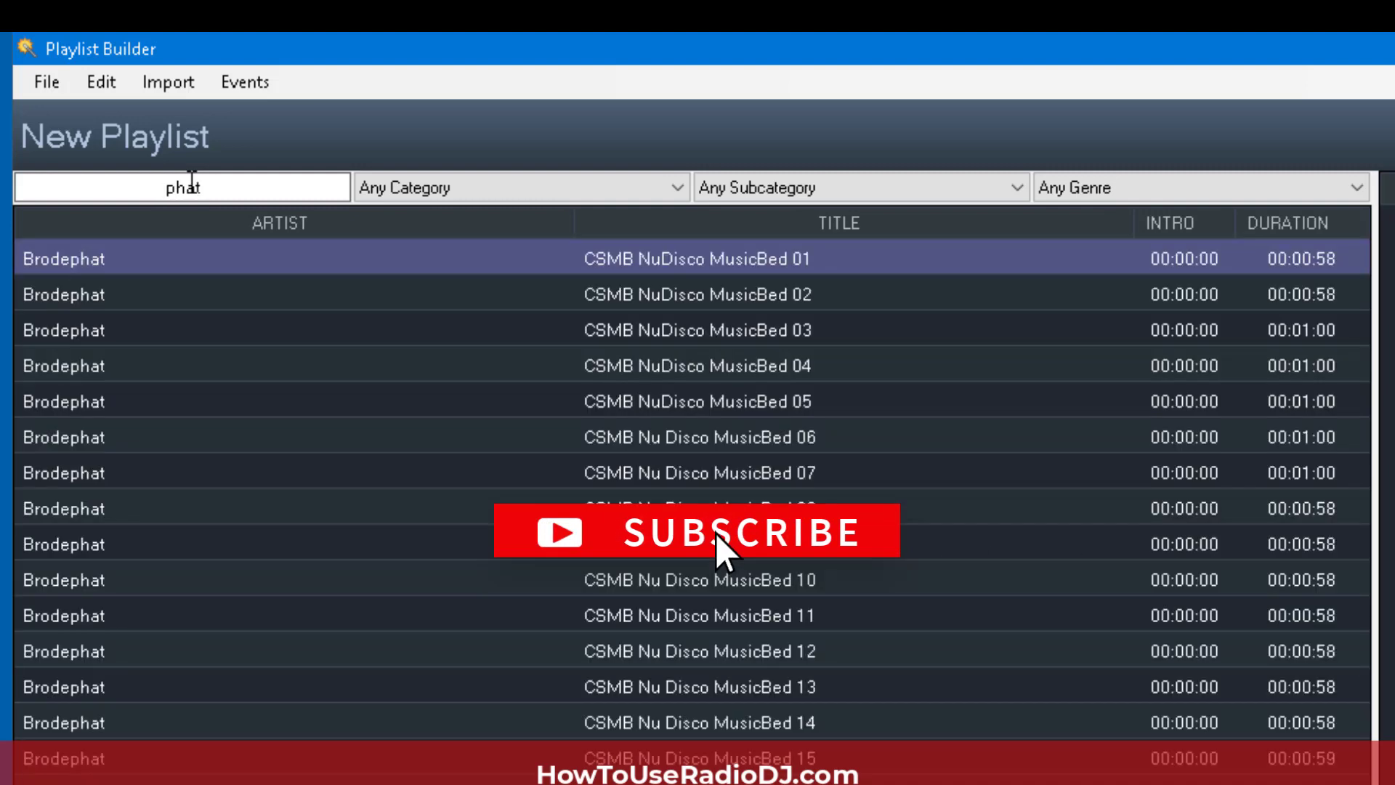
key(BackSpace)
key(BackSpace)
key(BackSpace)
key(BackSpace)
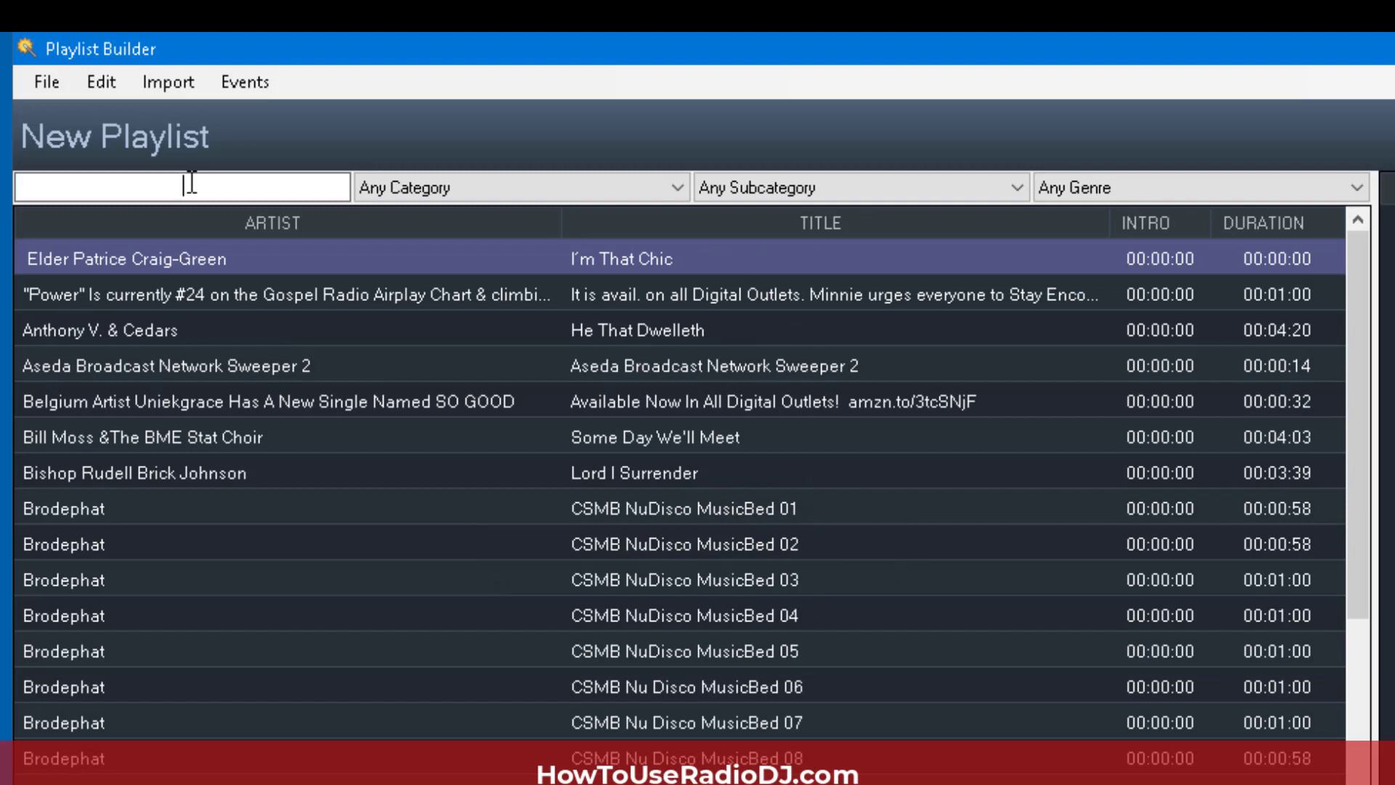
Step: Filter the library by the Music category and Gospel subcategory, and reset the filter to Any Category
click(486, 186)
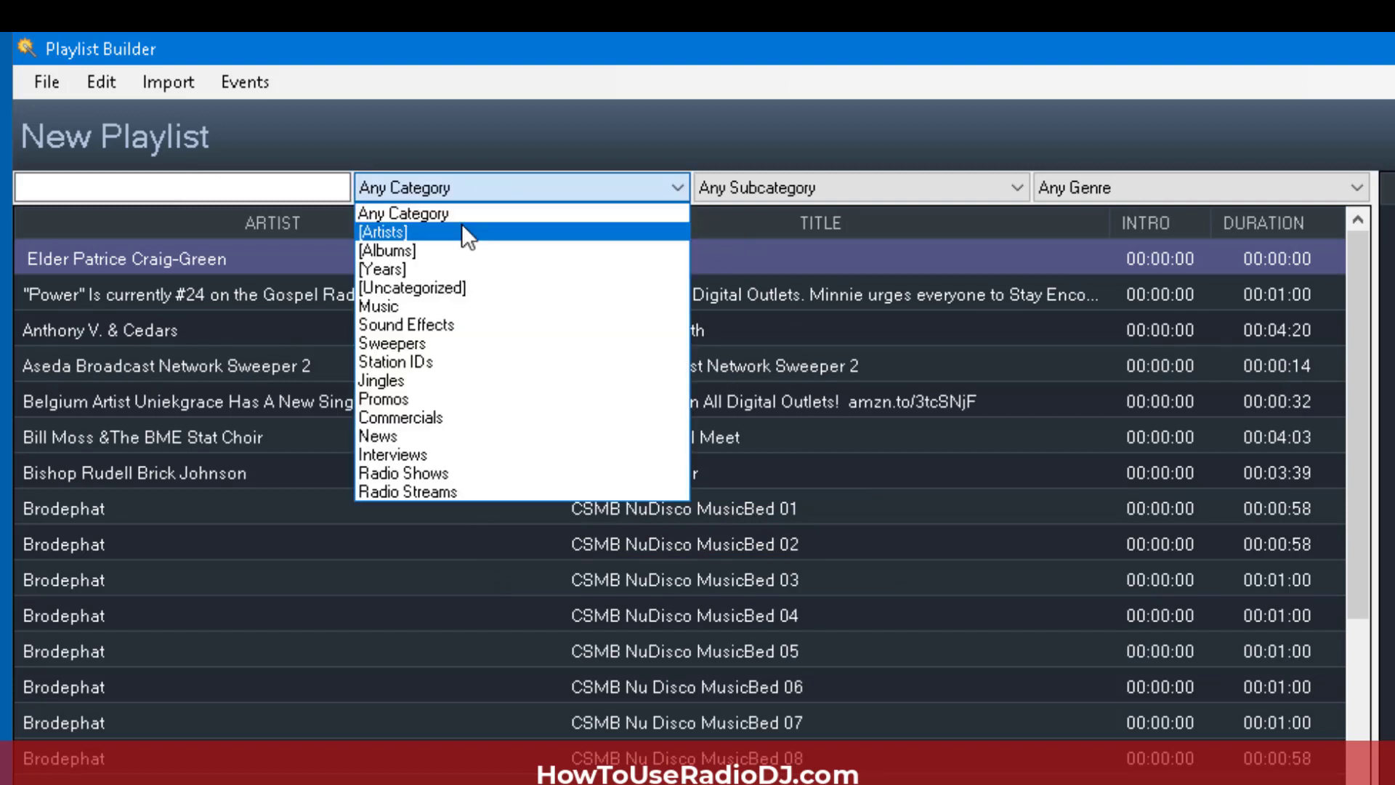
click(448, 309)
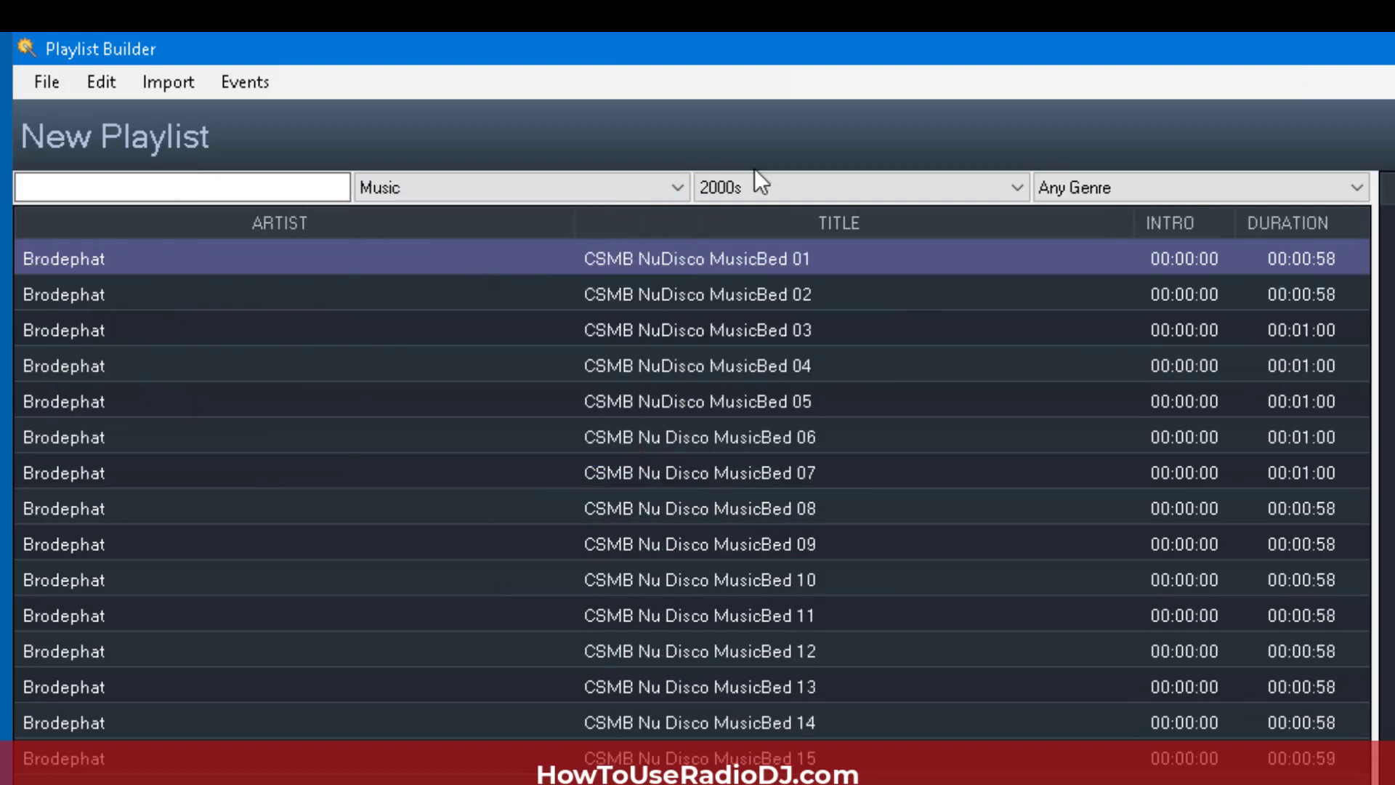
click(762, 190)
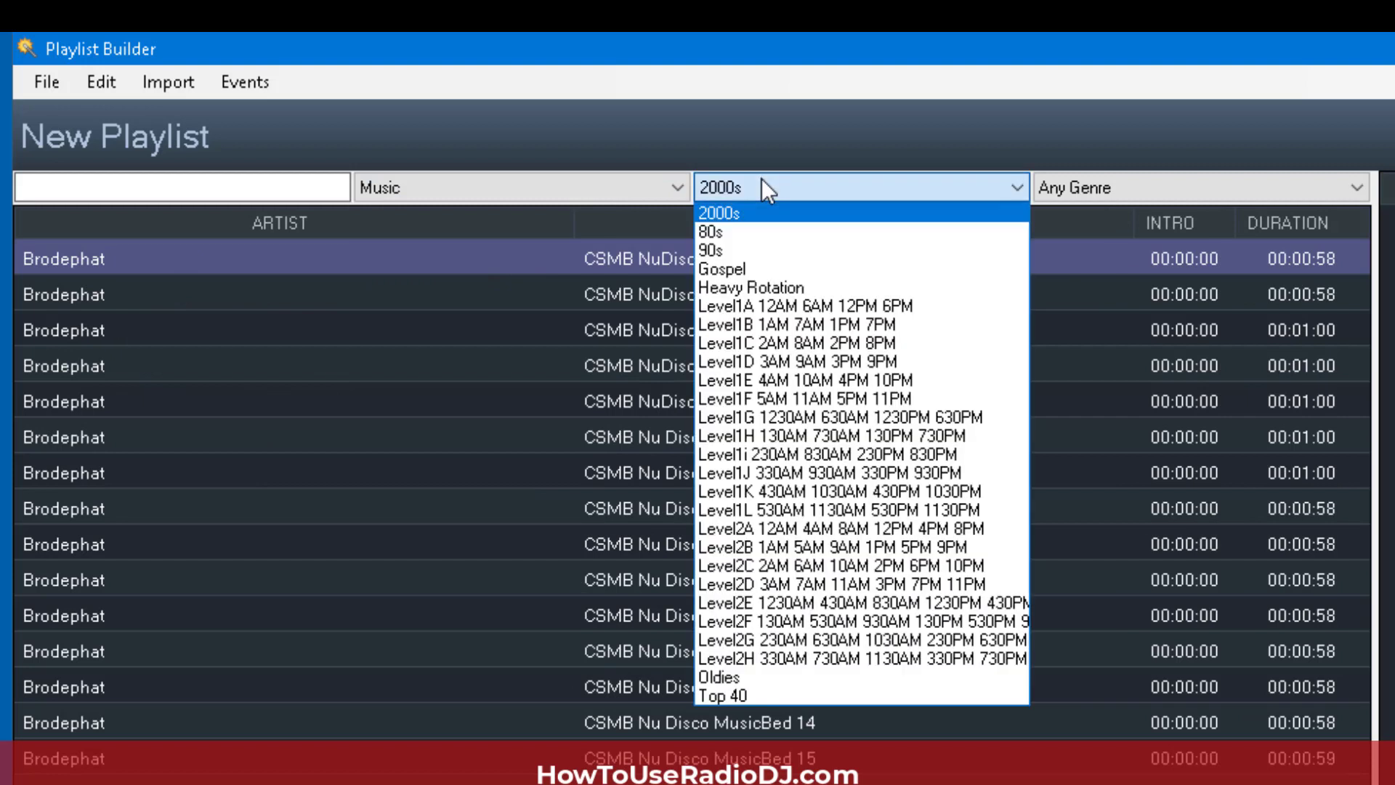
click(740, 263)
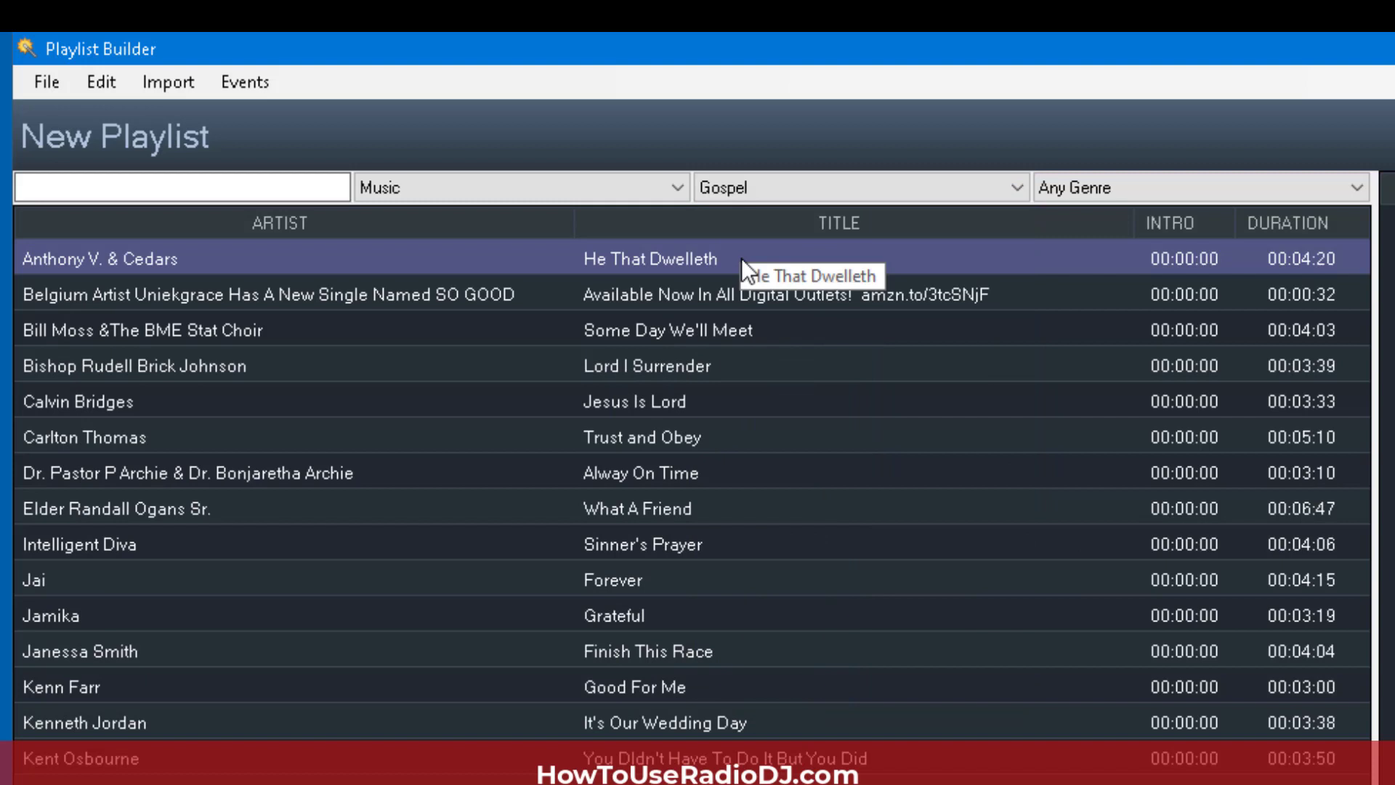
click(509, 186)
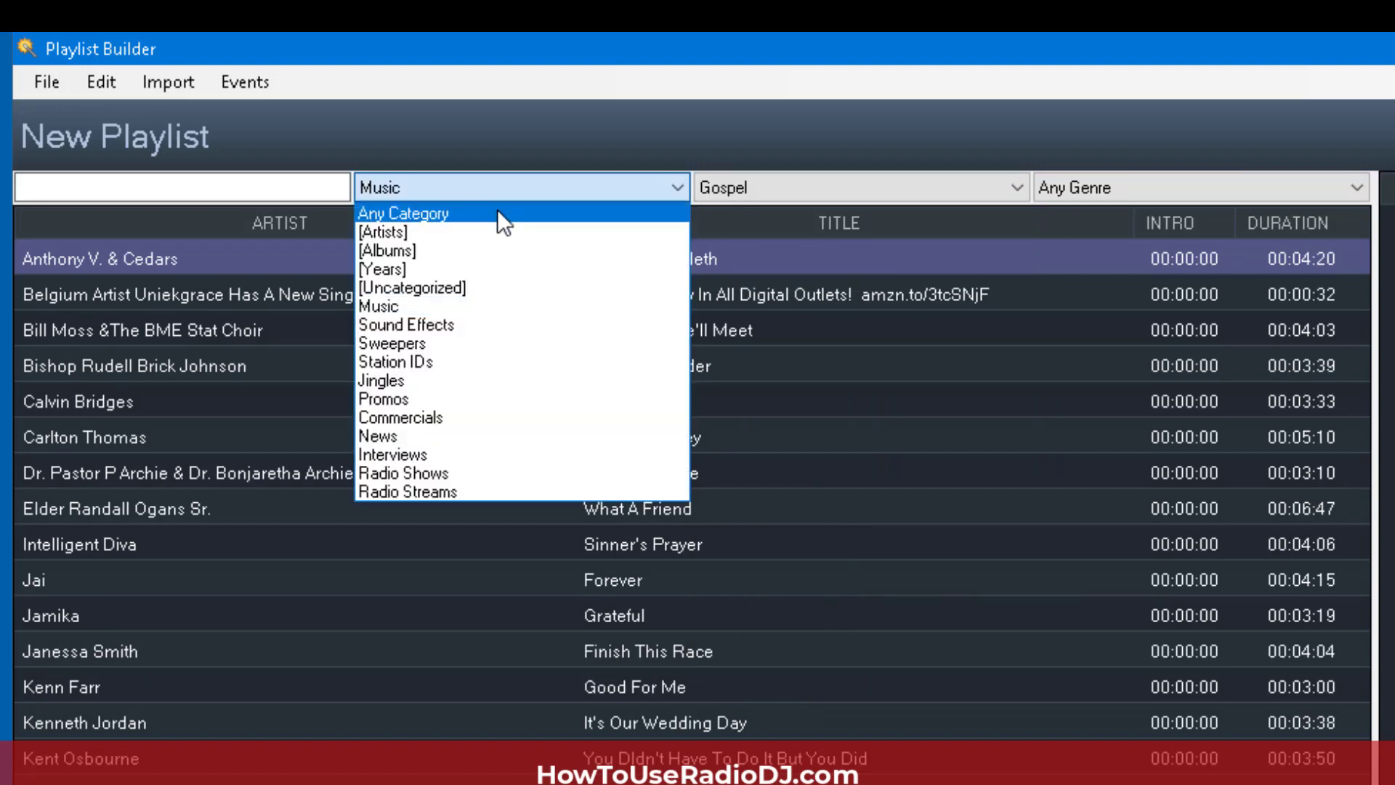
click(499, 214)
Step: Filter the library by the Gospel genre and reset the filter to Any Genre
click(1071, 190)
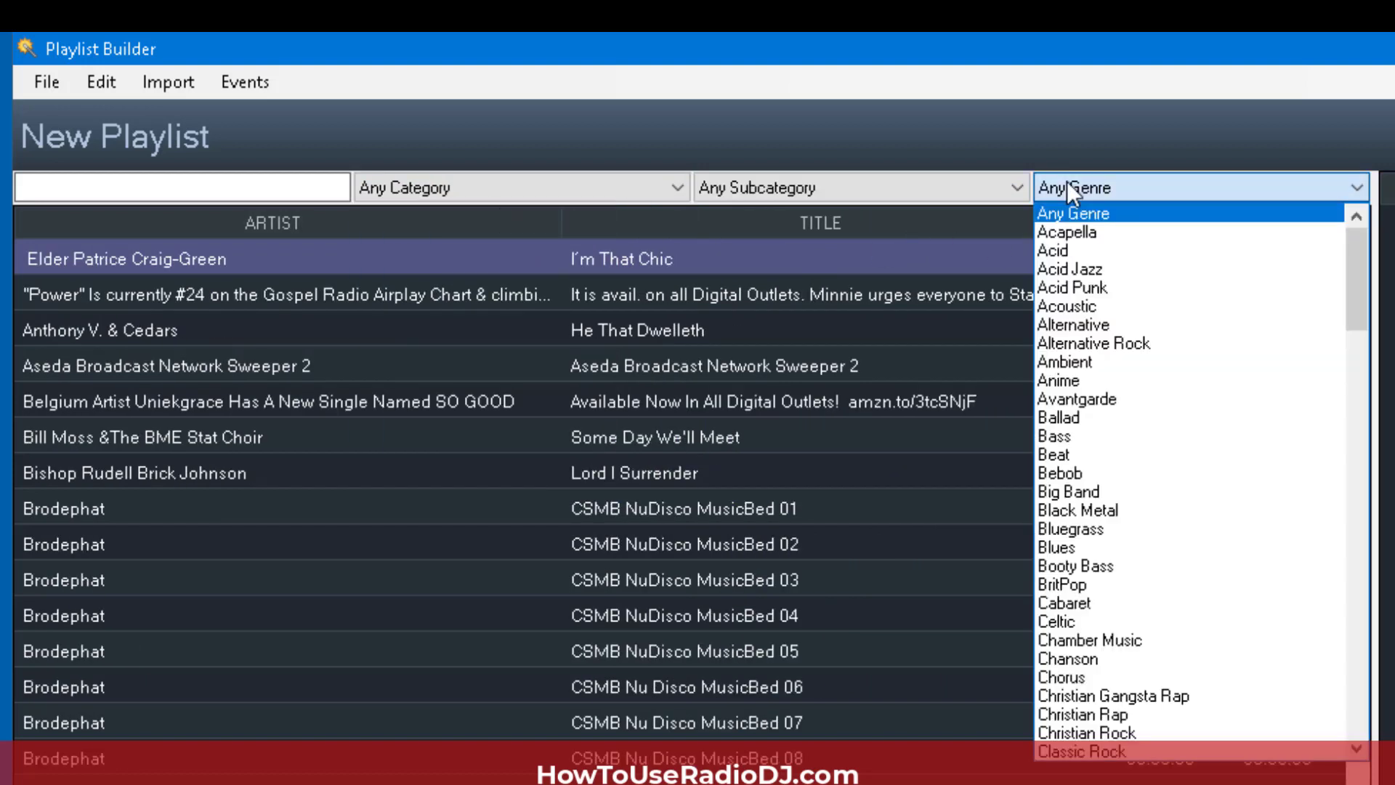
scroll(1148, 612, down, 4)
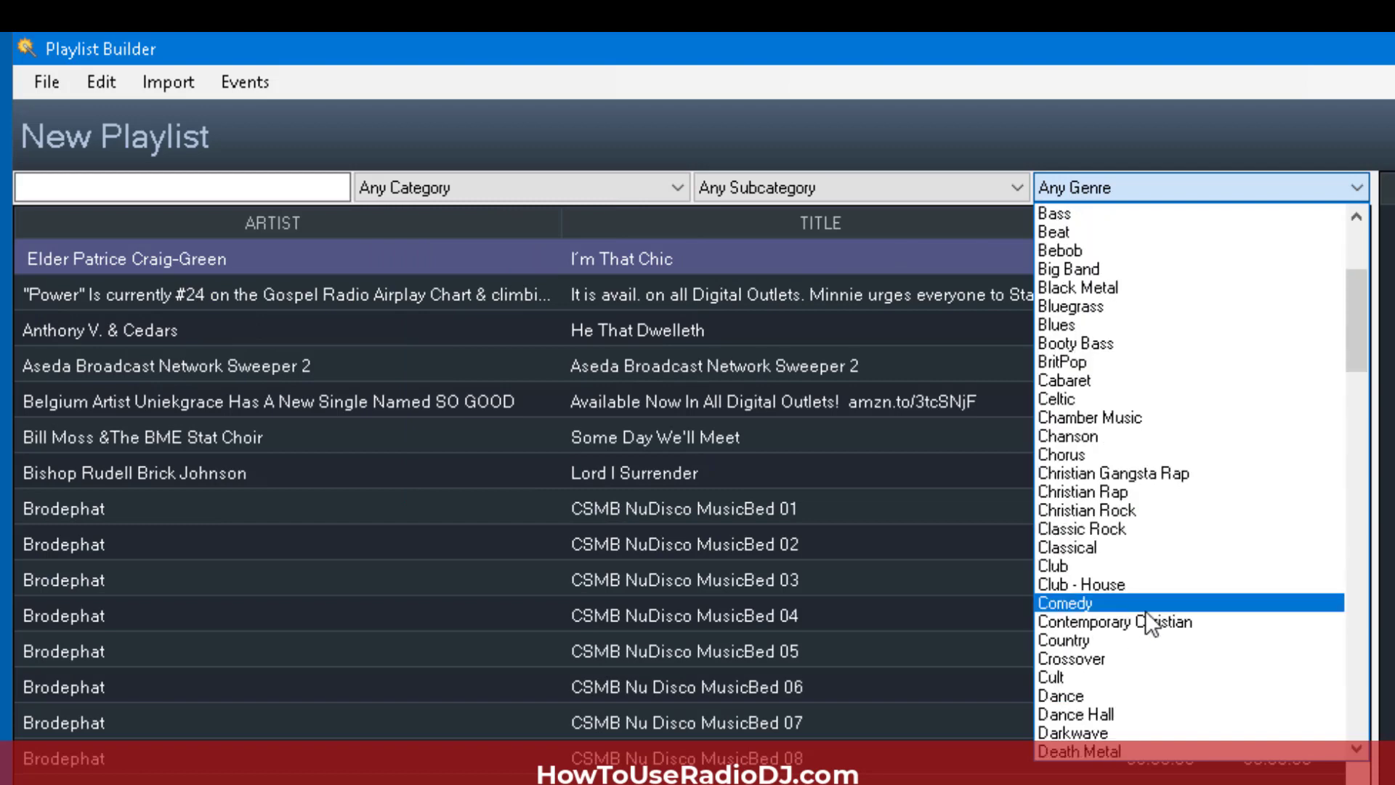
scroll(1137, 589, down, 6)
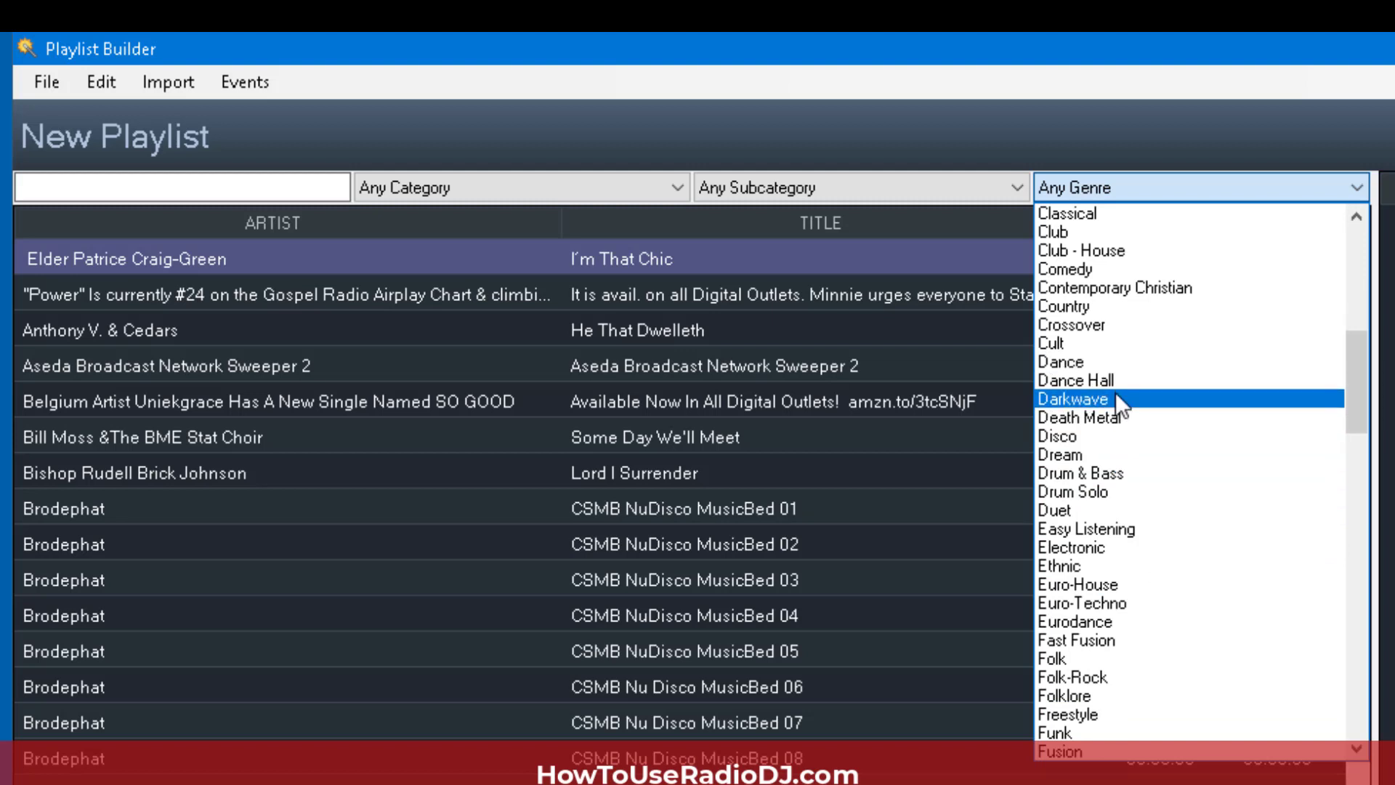
scroll(1198, 591, down, 4)
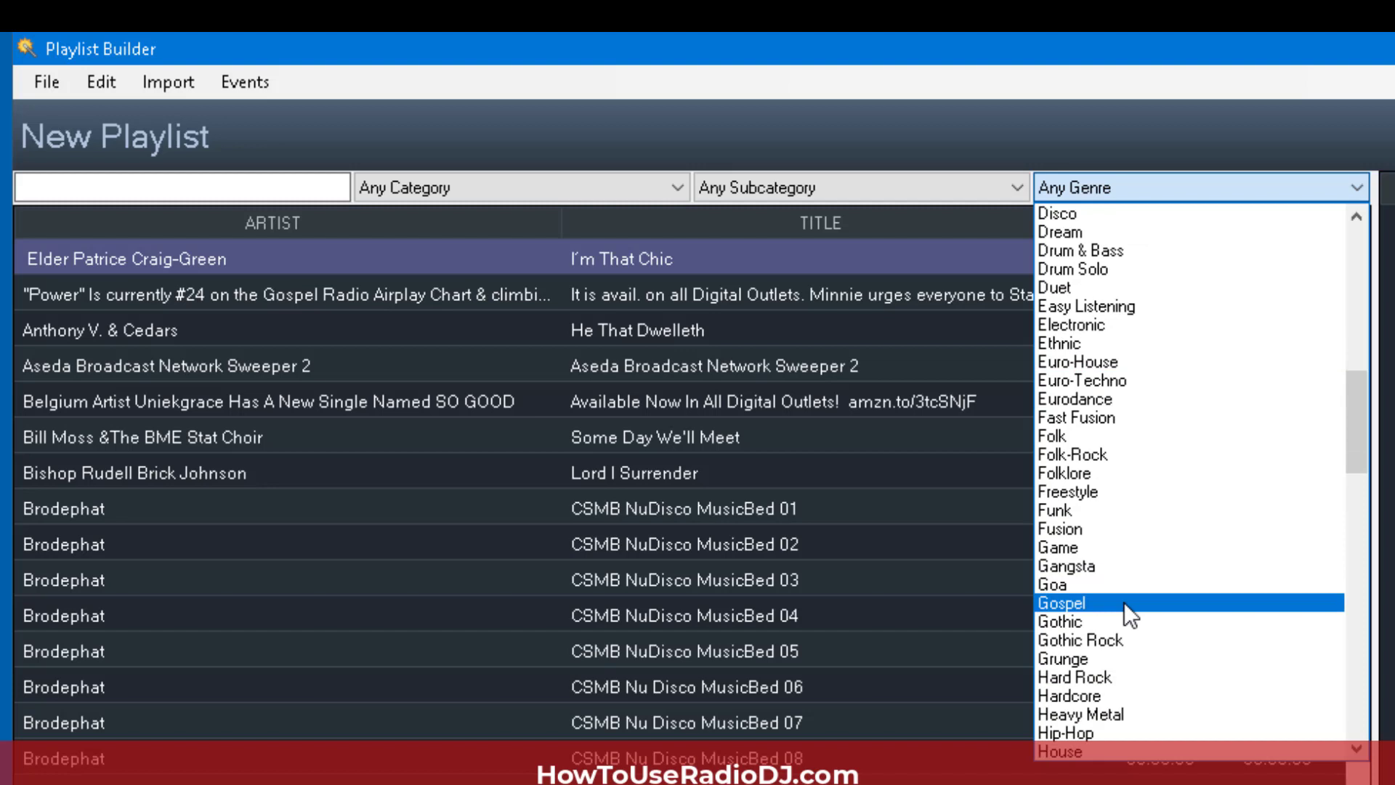
click(1124, 602)
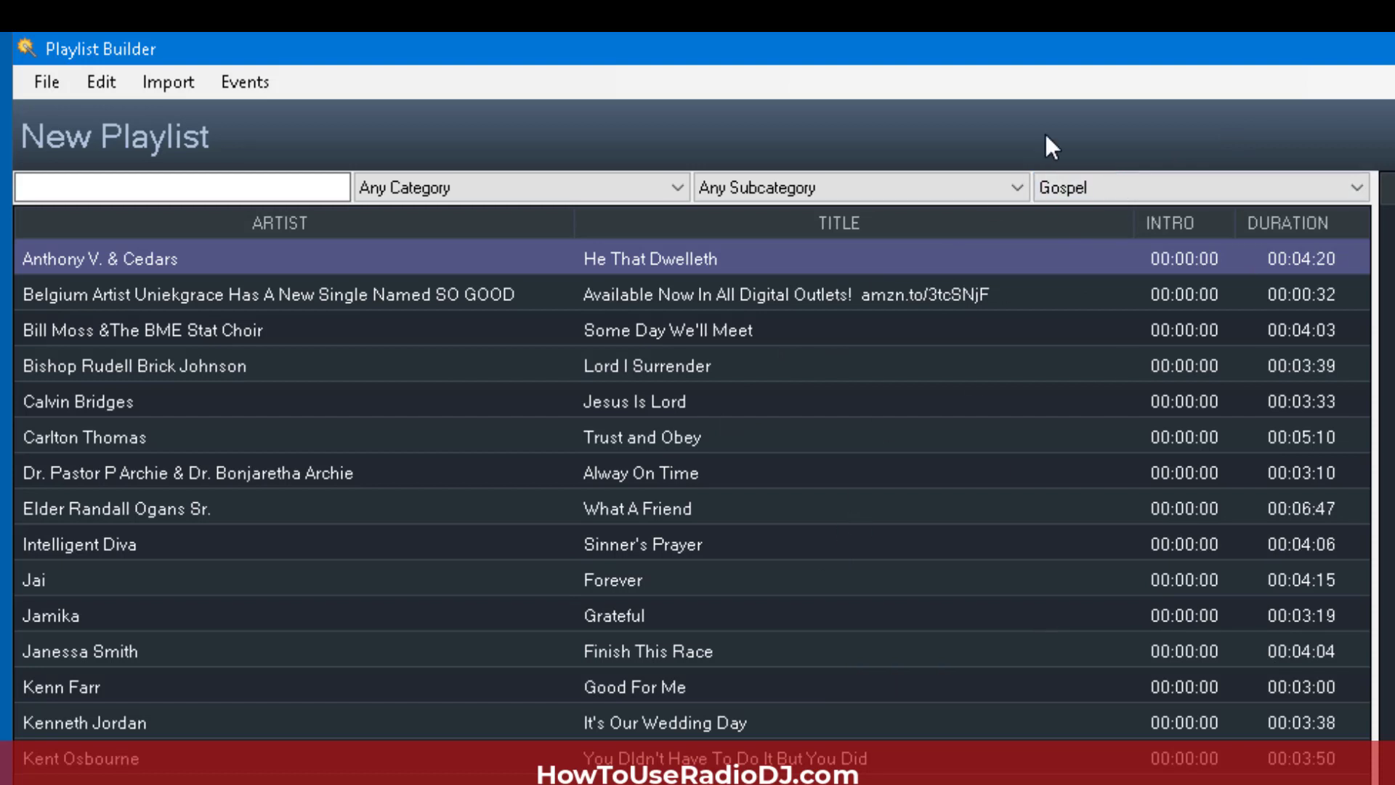
click(1075, 189)
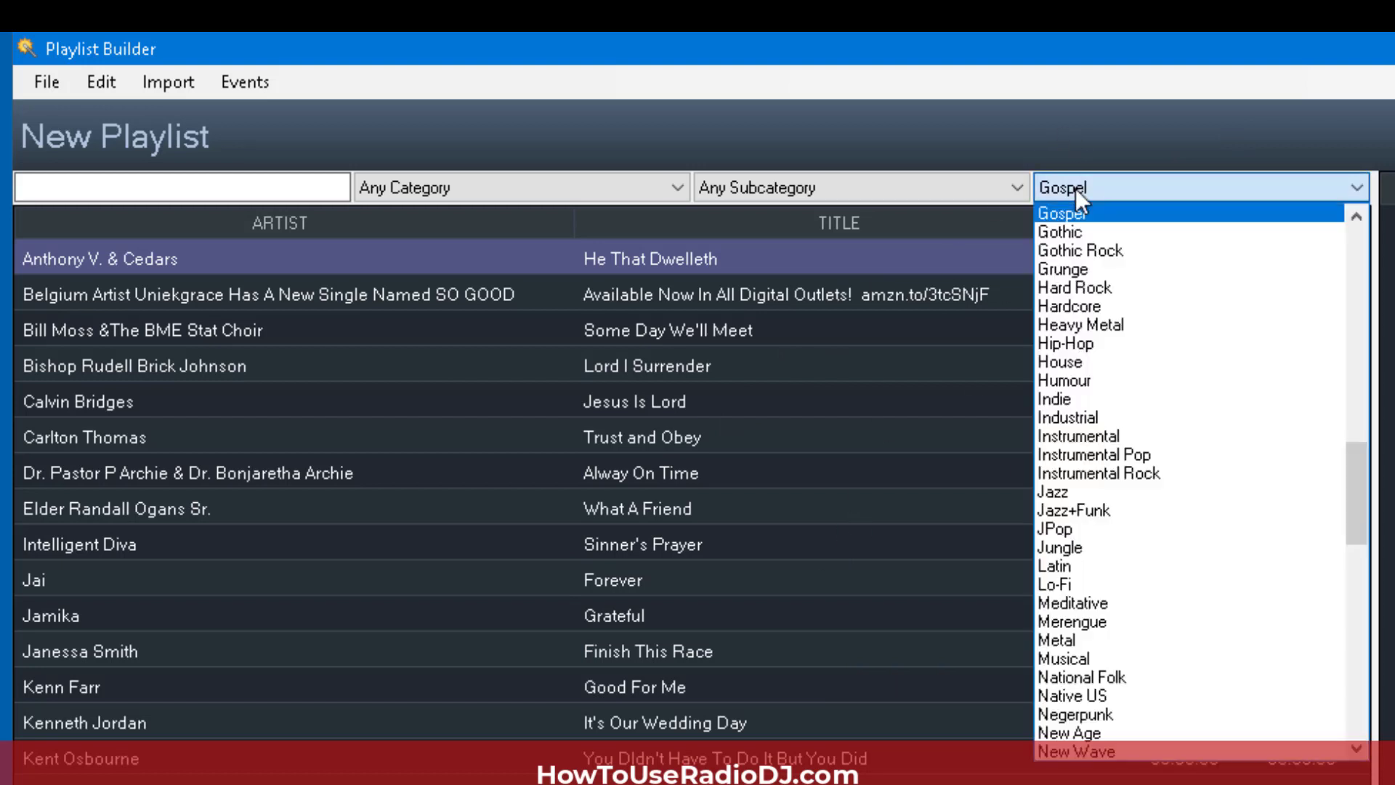
drag(1356, 519, 1366, 218)
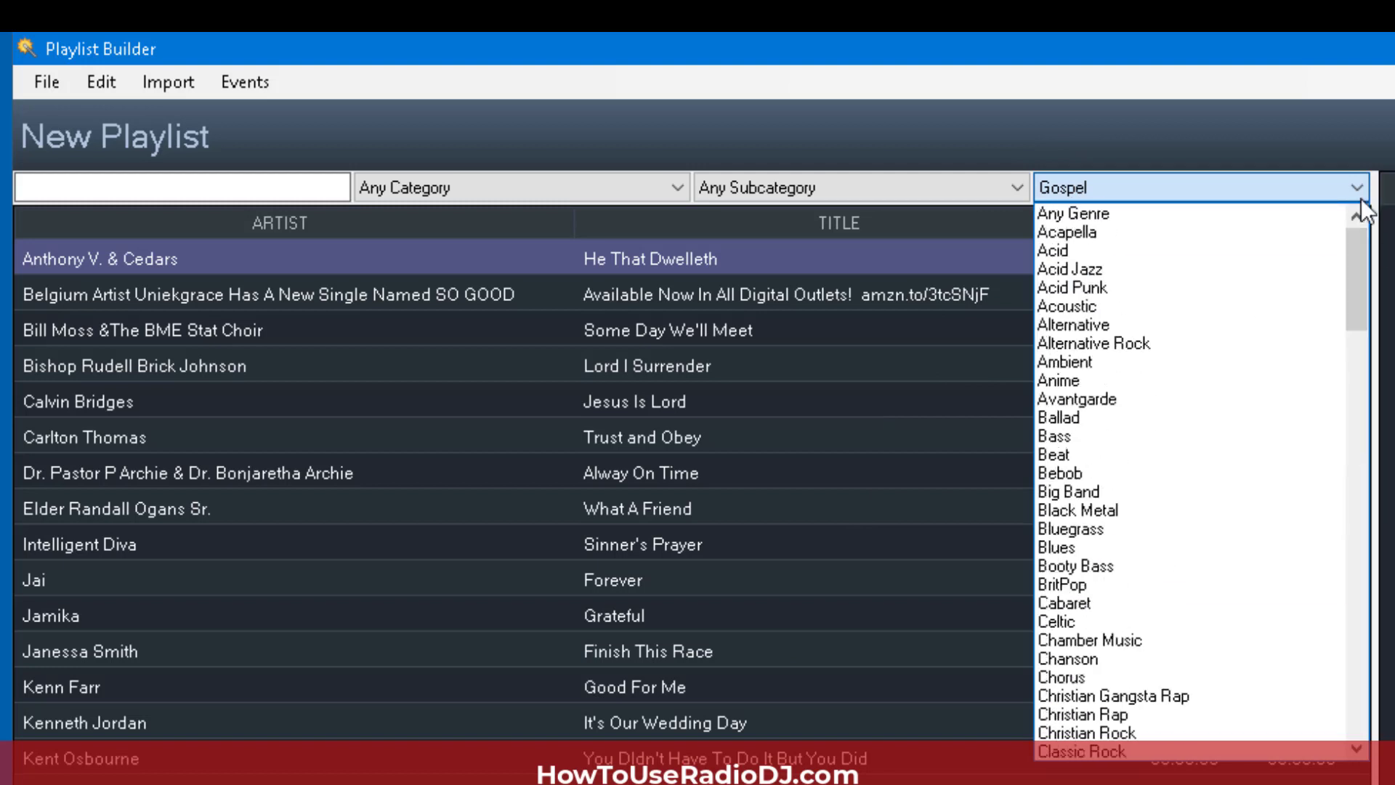
click(1110, 215)
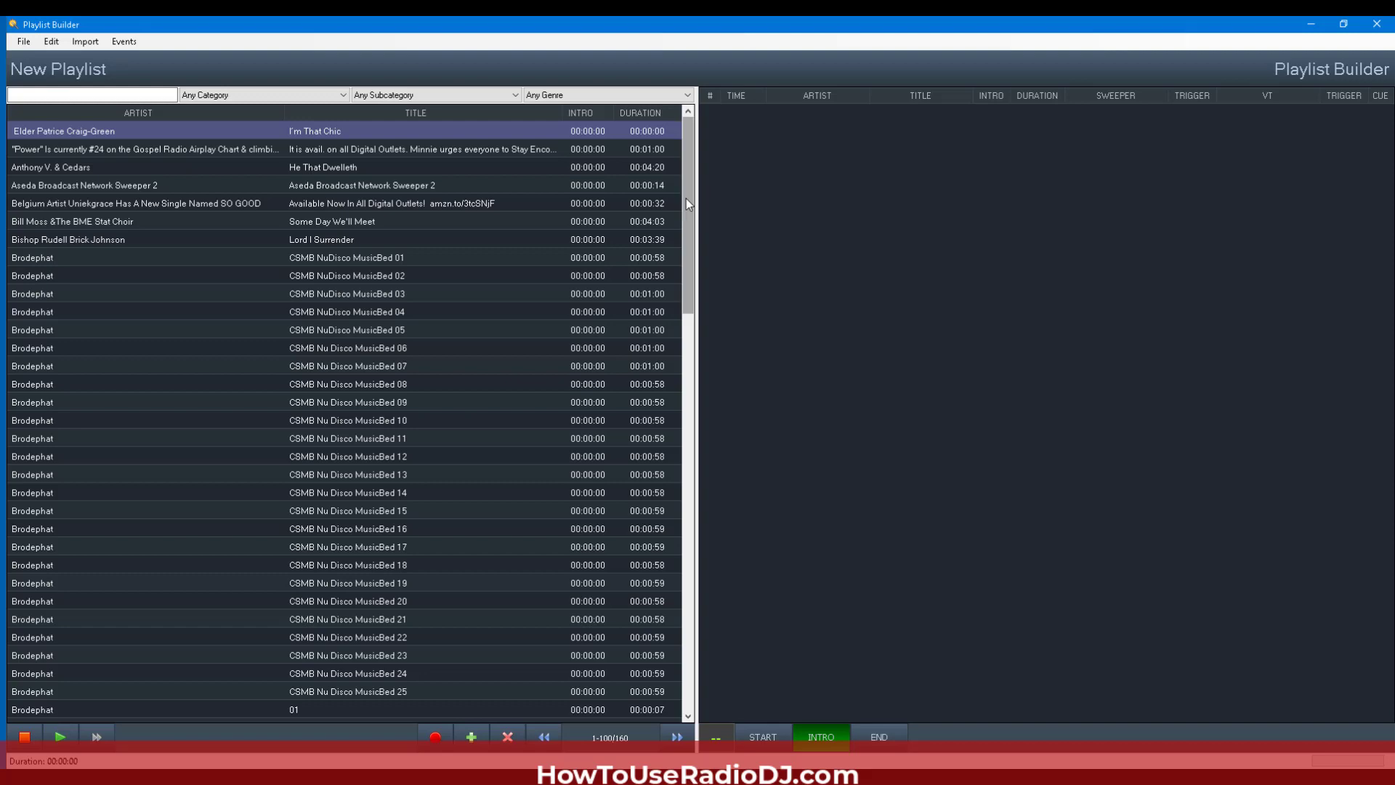
Step: Search the library for "sta" and add WNIA Station ID 1 to the playlist
drag(686, 198, 644, 121)
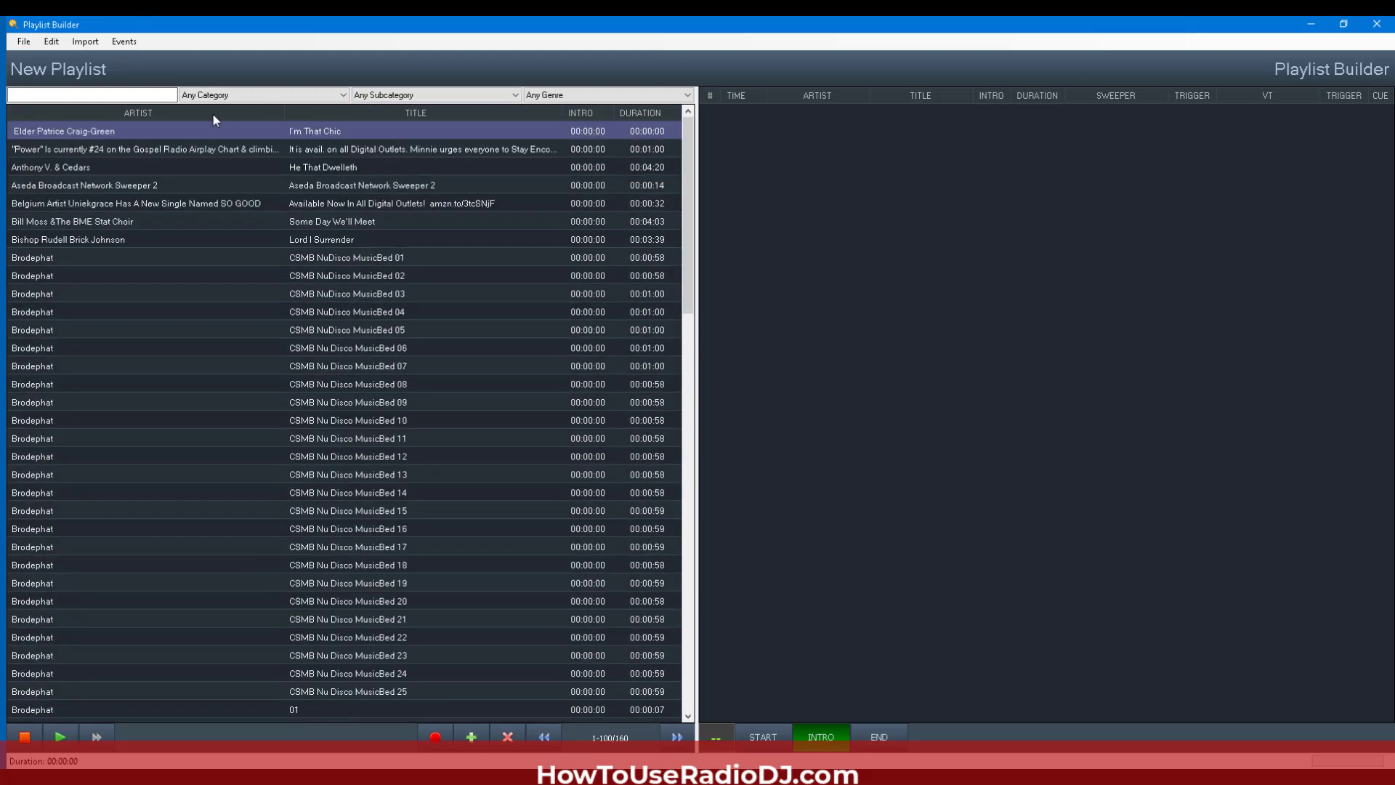
click(77, 95)
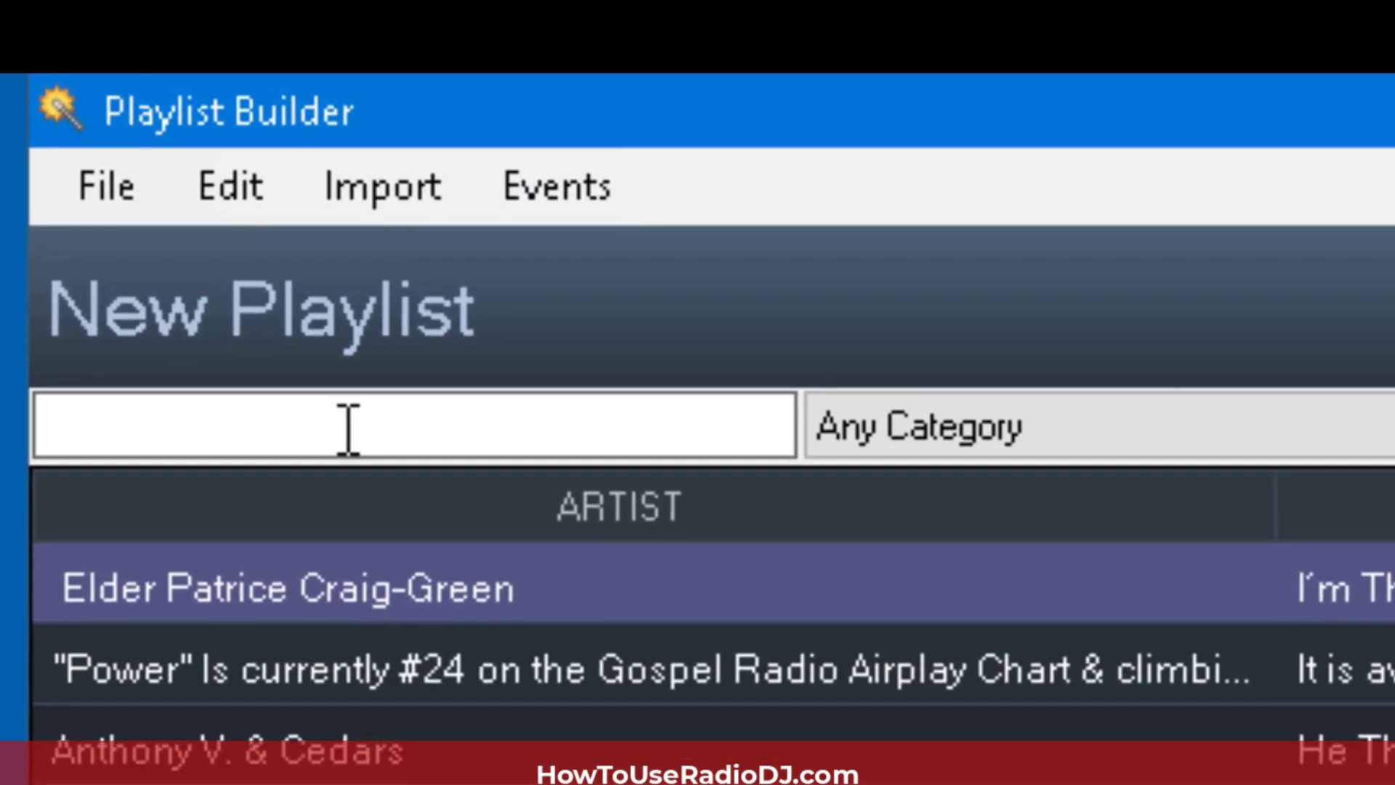
text(sta)
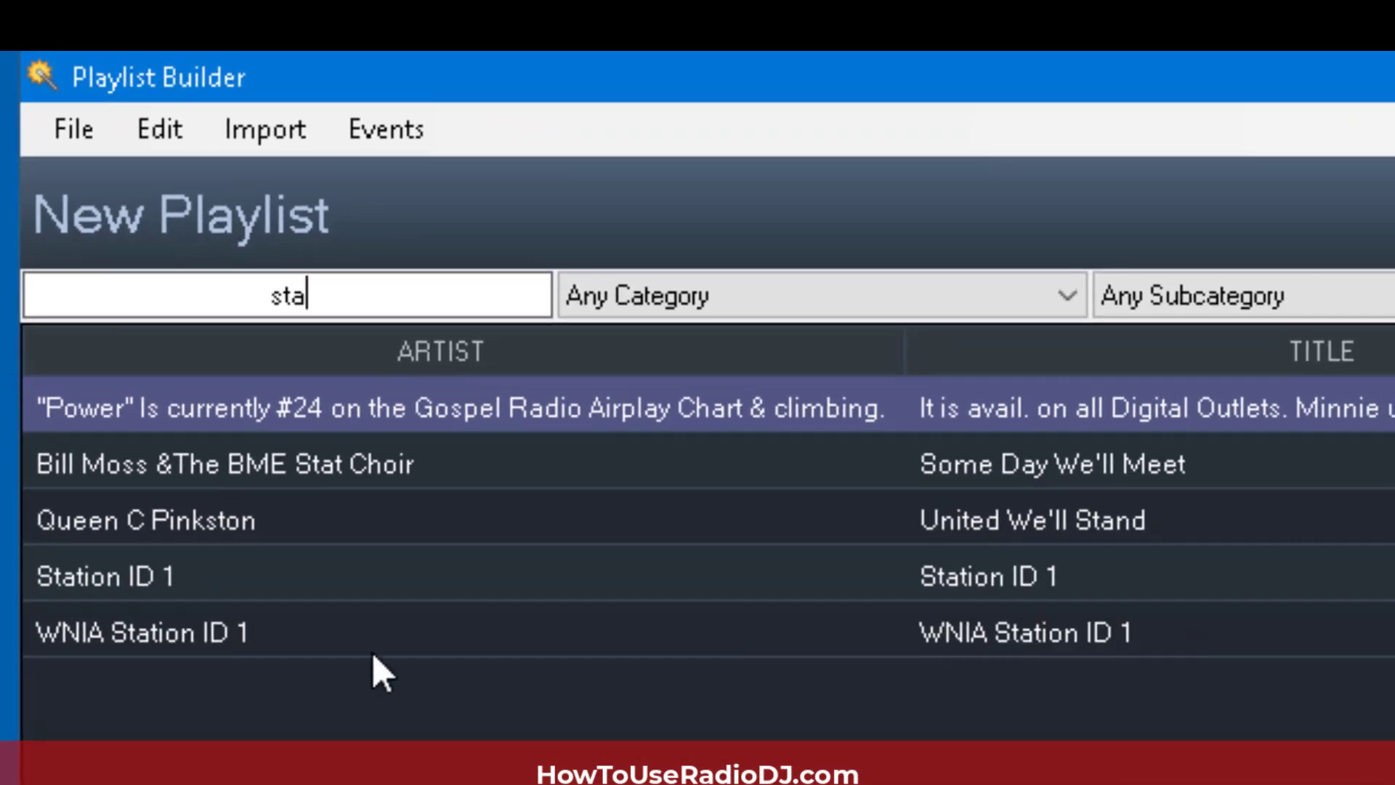
click(251, 633)
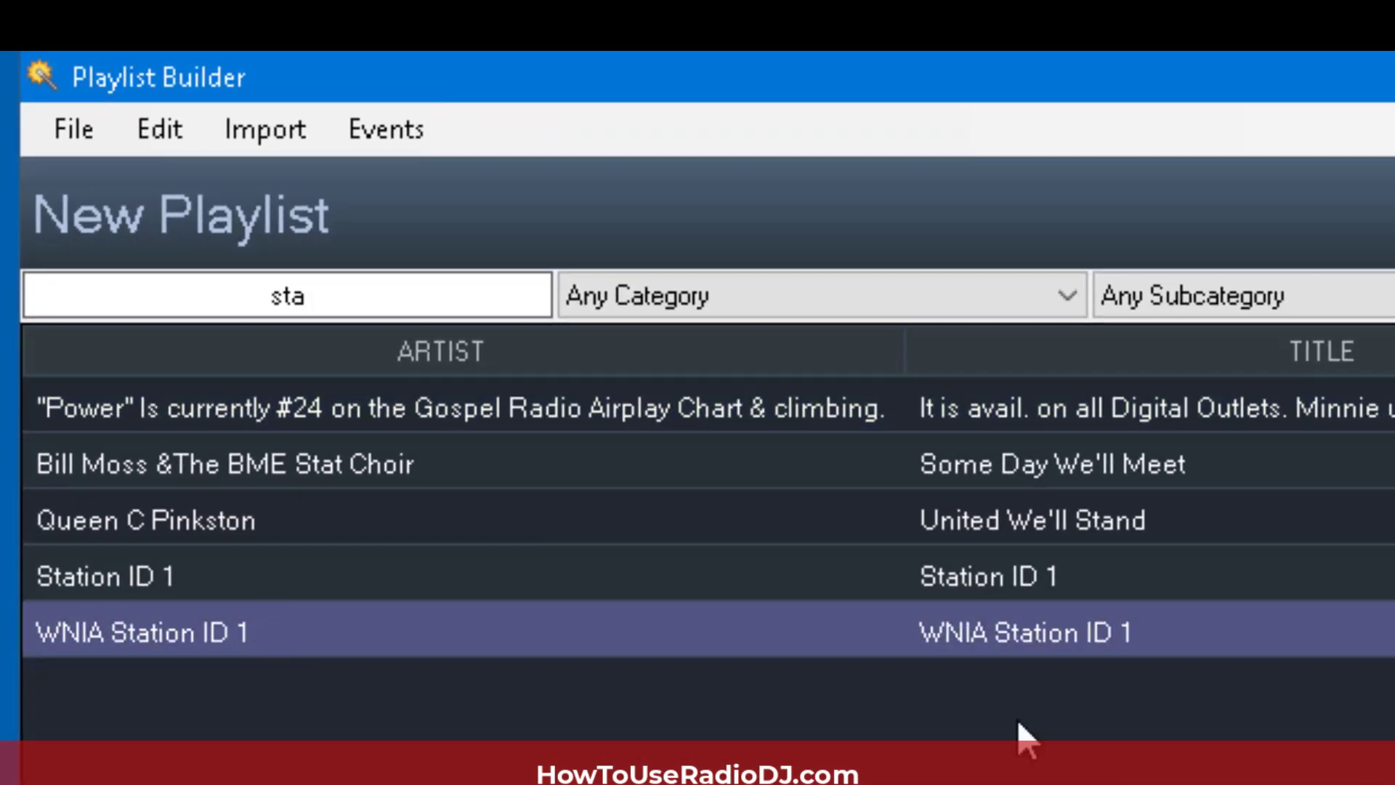
double_click(204, 630)
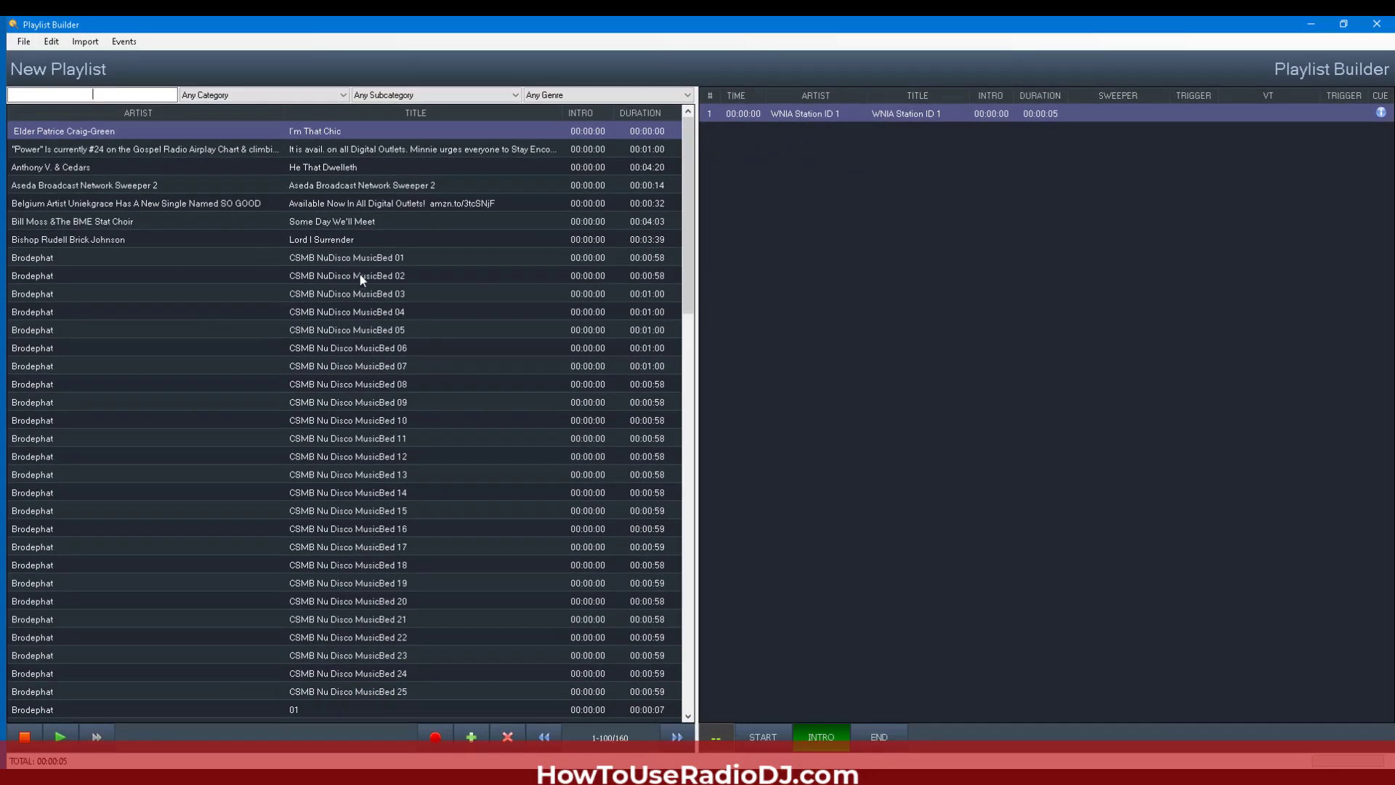
Step: Add CSMB Nu Disco MusicBed 16, 17 and 18 and the song Lord I Surrender to the playlist
double_click(393, 536)
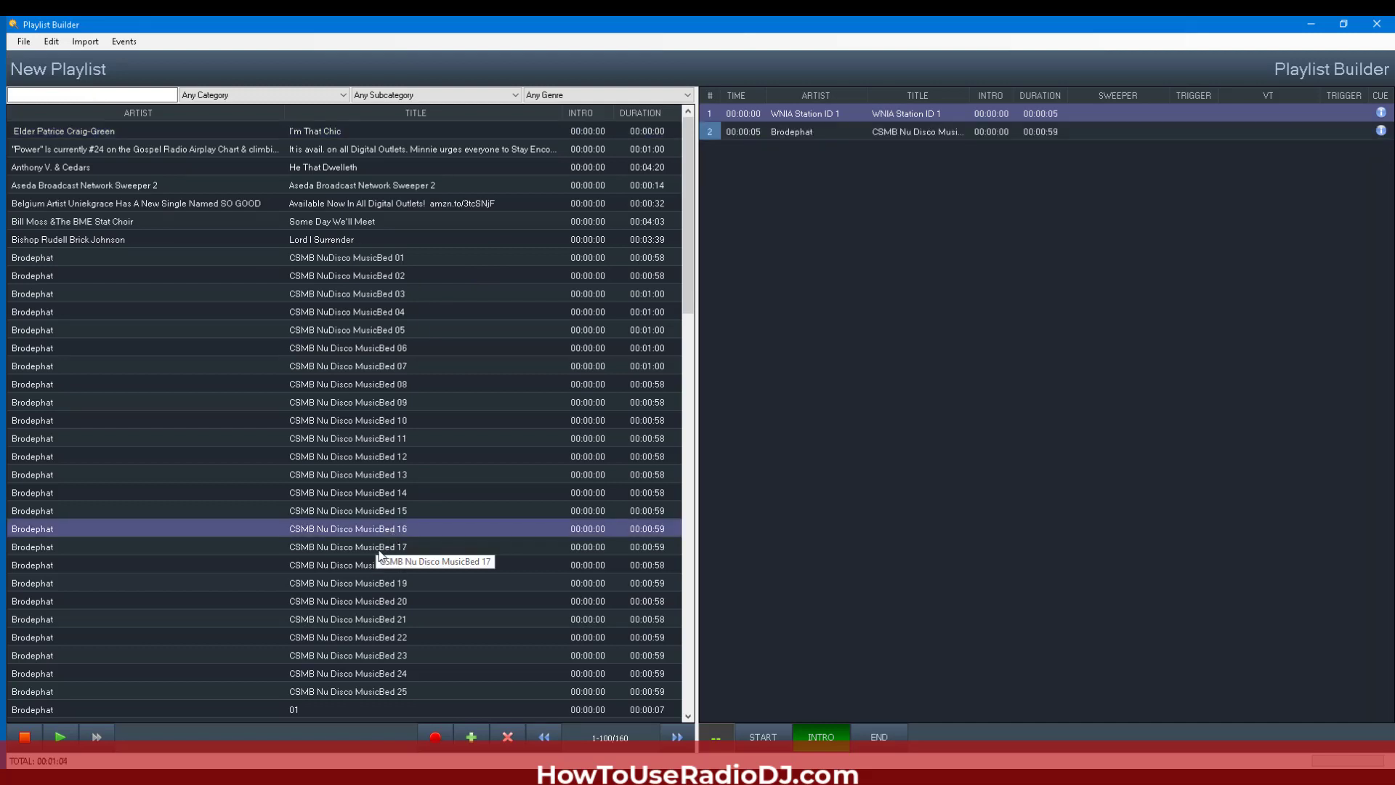
double_click(378, 552)
double_click(381, 565)
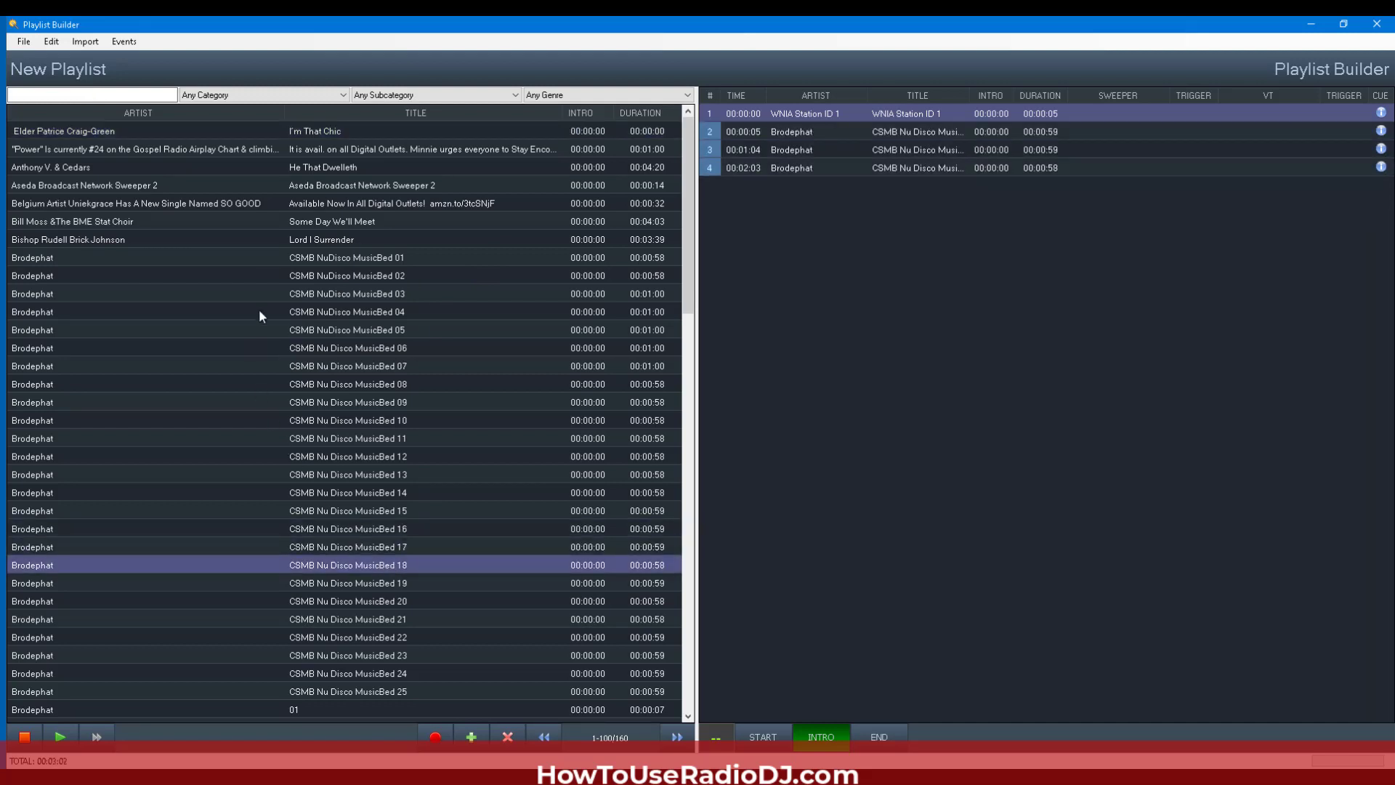
double_click(99, 239)
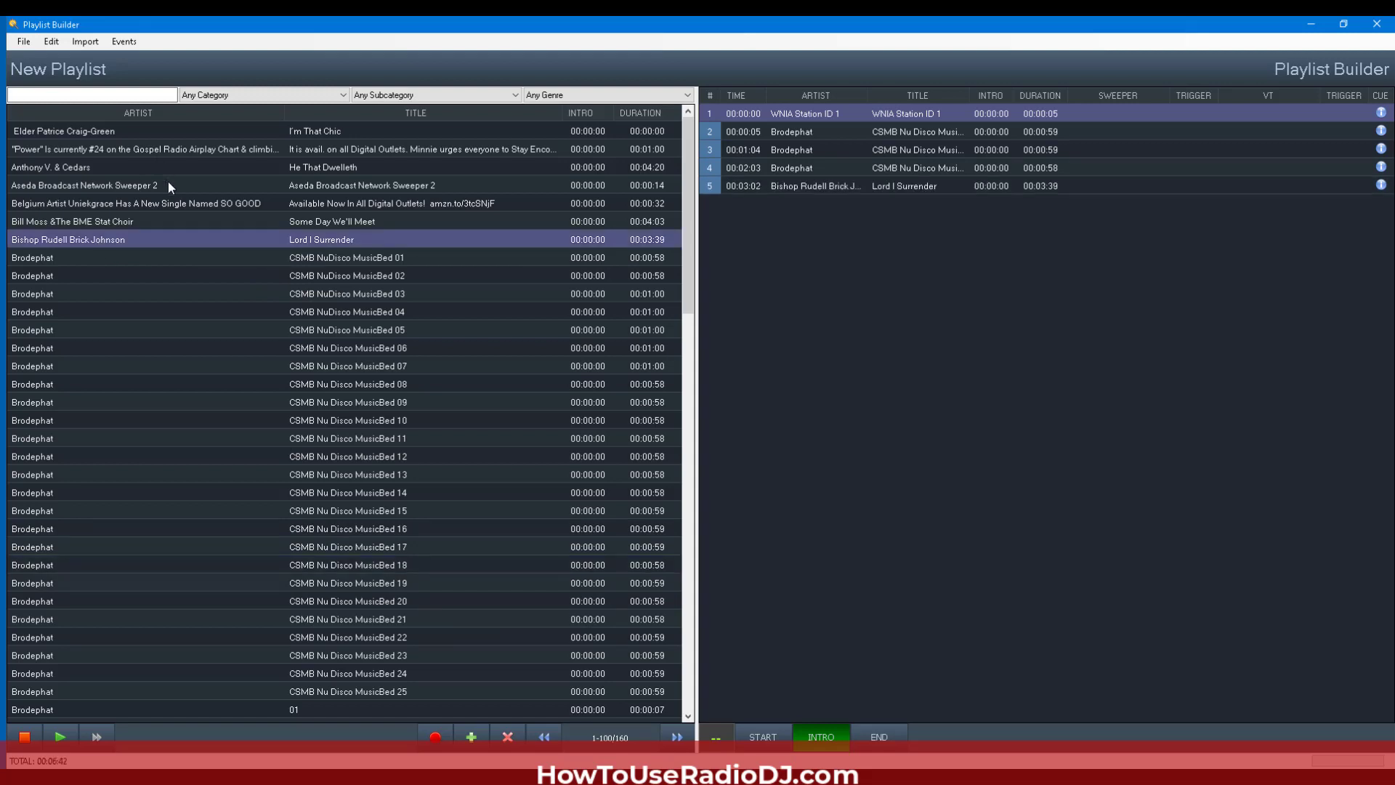
Step: Filter the library to Commercials and add the He That Dwelleth and Trust And Obey commercials to the playlist
click(229, 96)
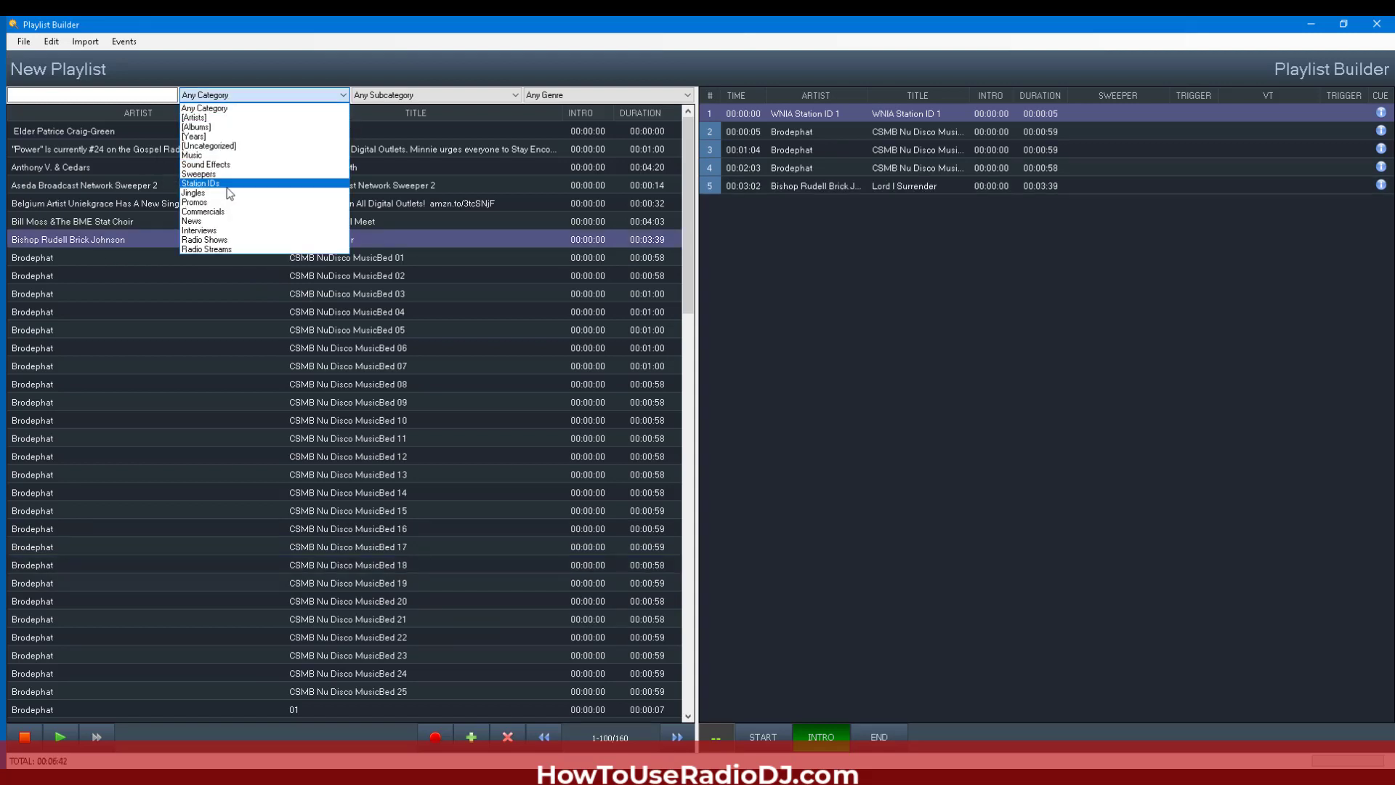
click(207, 211)
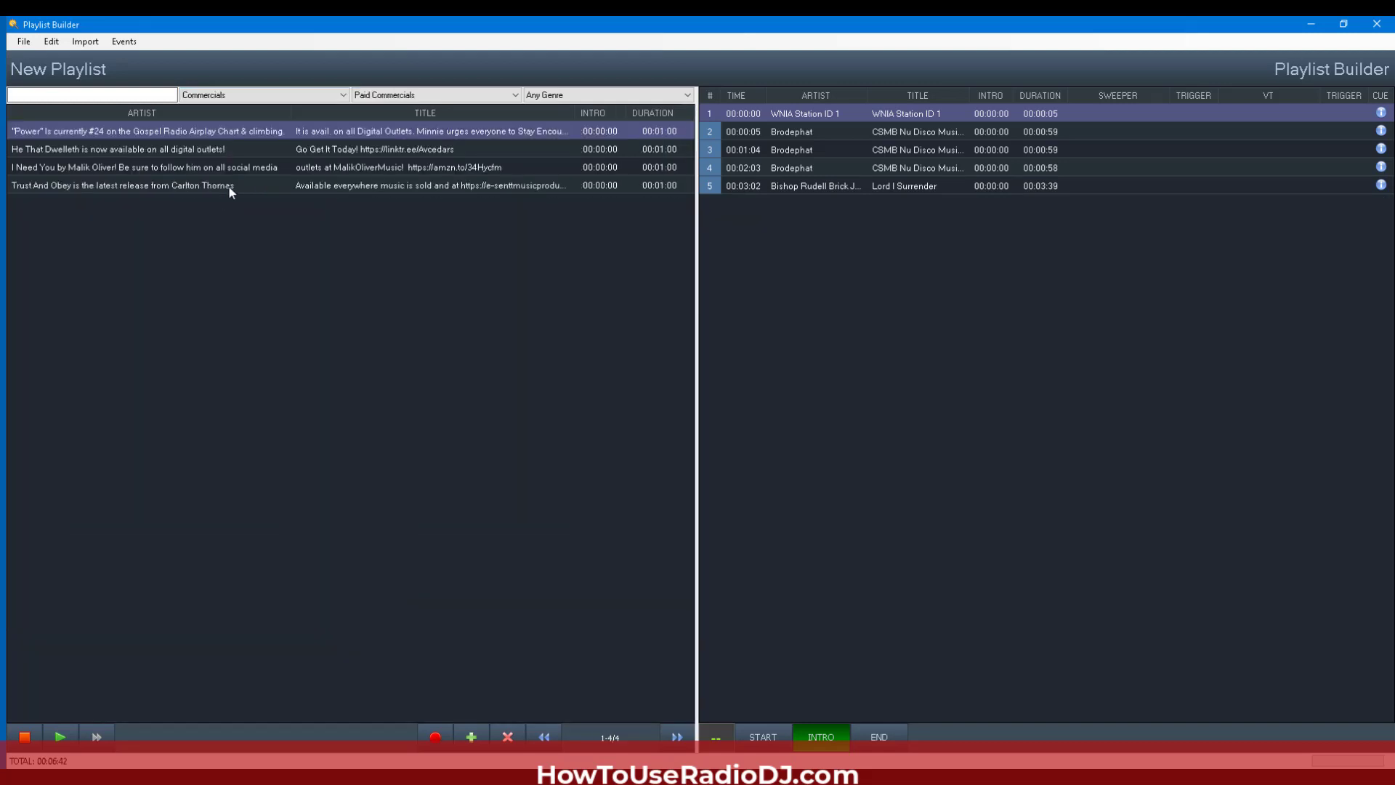
double_click(133, 151)
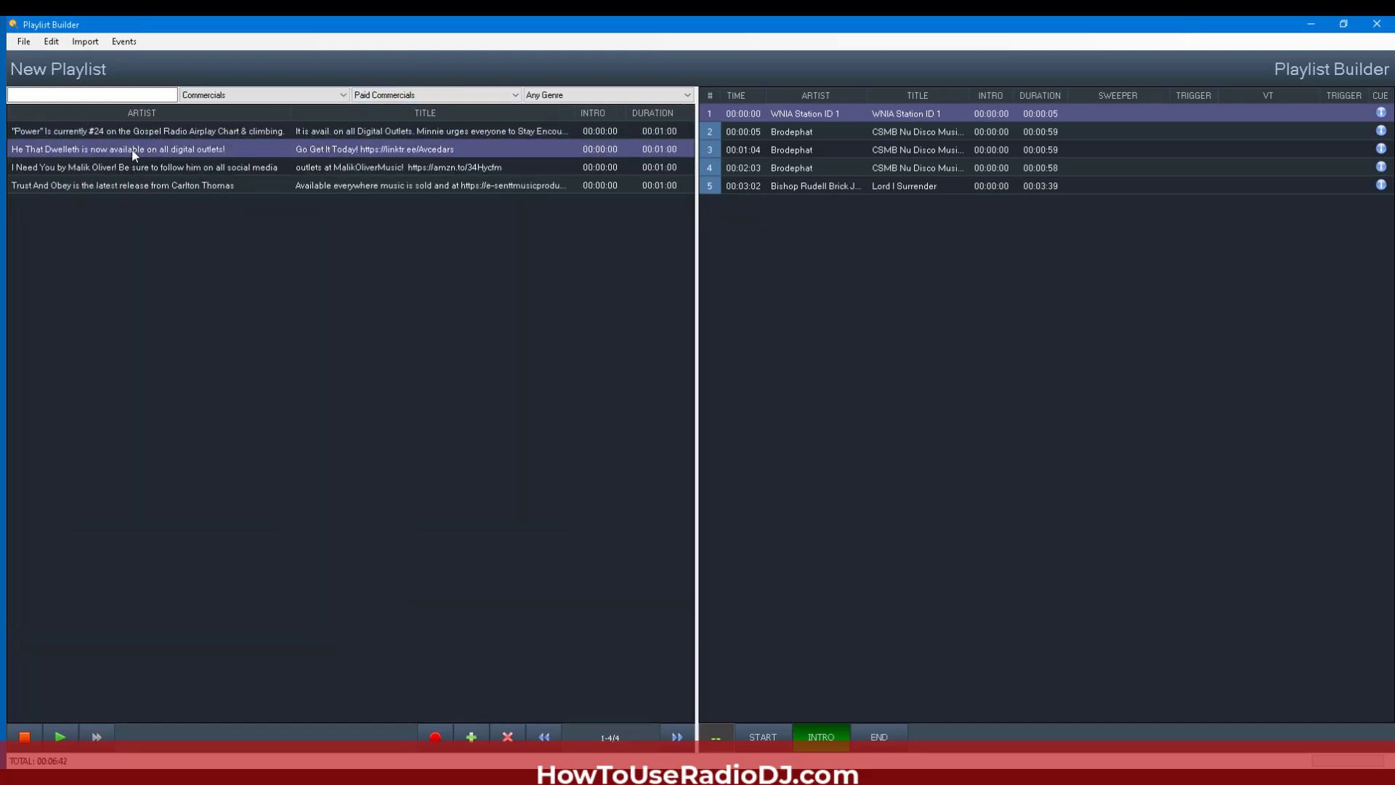
click(132, 188)
double_click(133, 188)
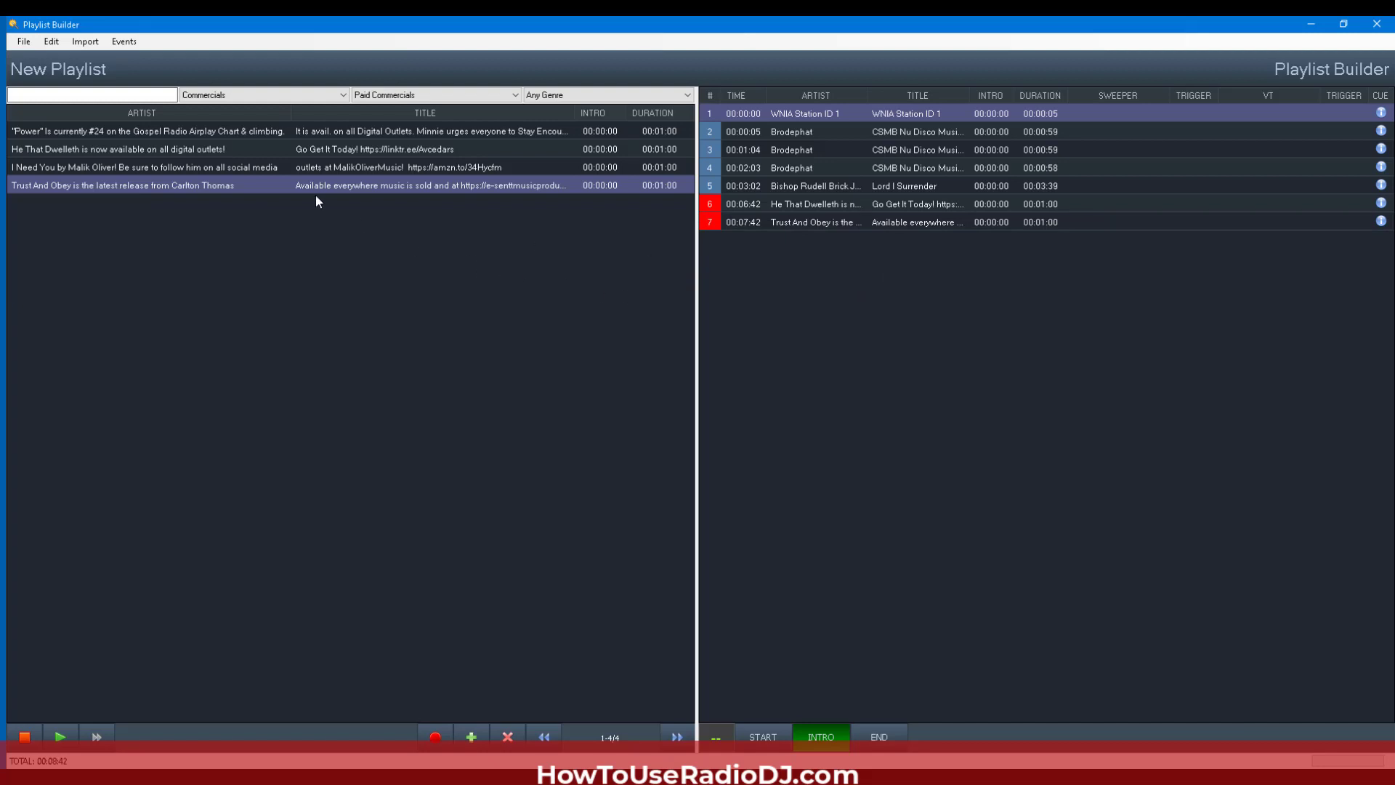
Step: Filter the library to Promos and add Jammin To Our Jamz 1 to the playlist
click(245, 97)
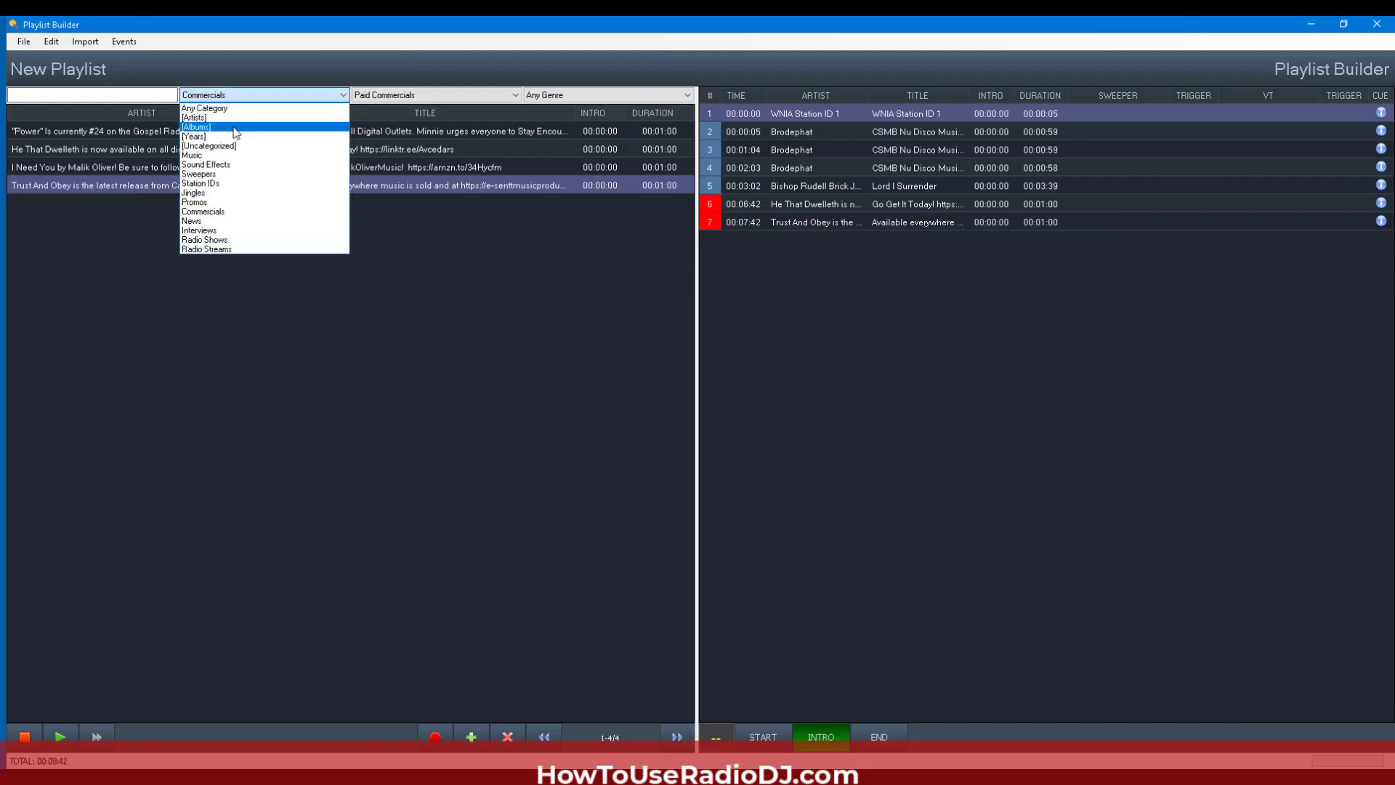
click(218, 202)
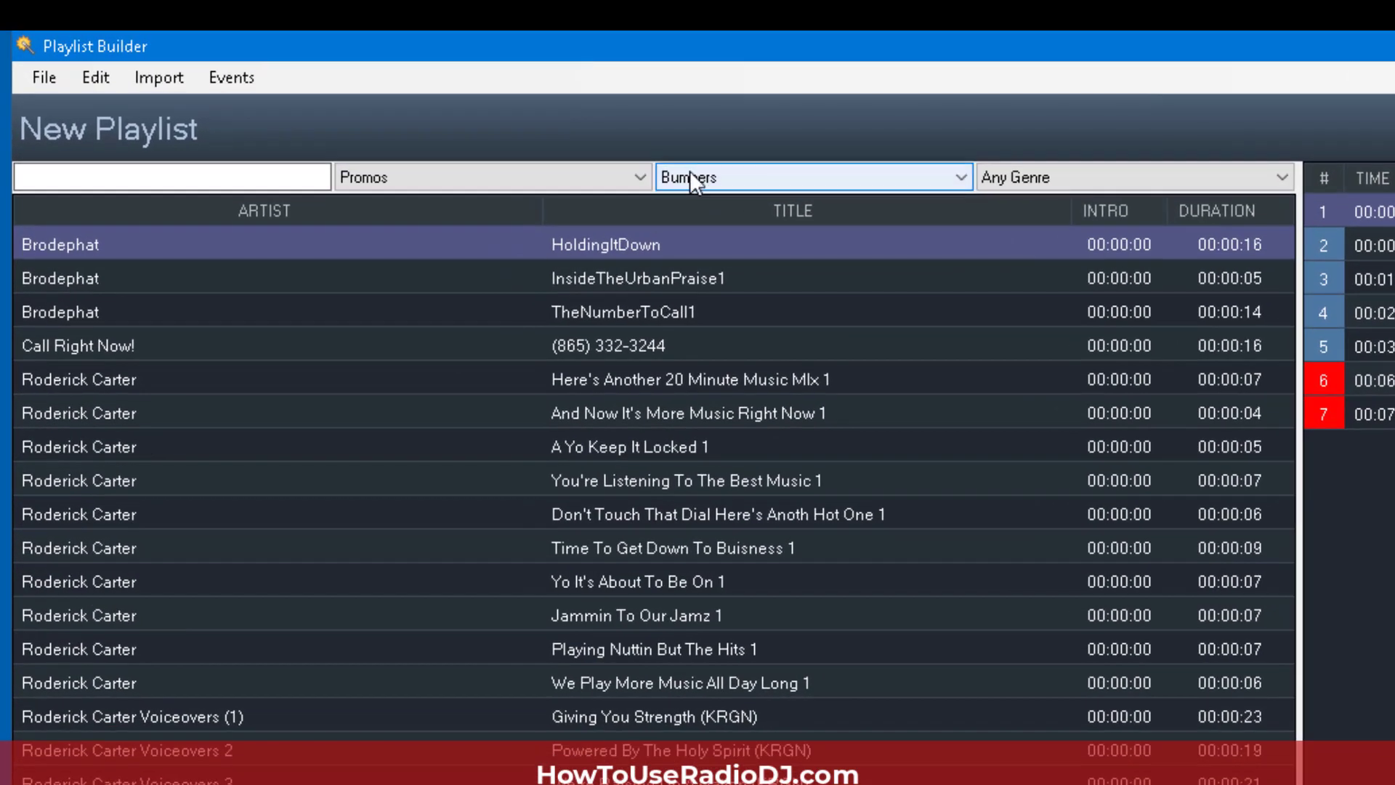
click(702, 618)
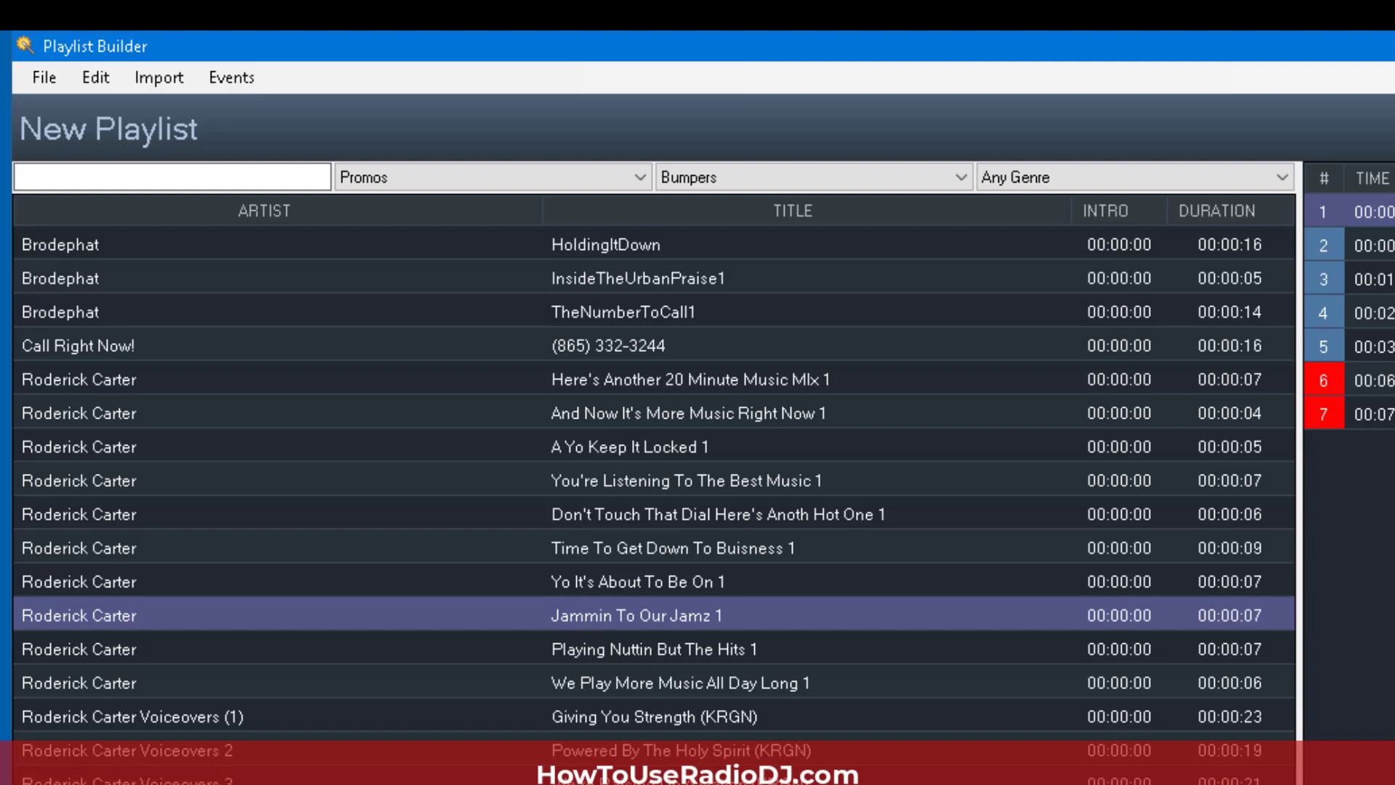
double_click(107, 615)
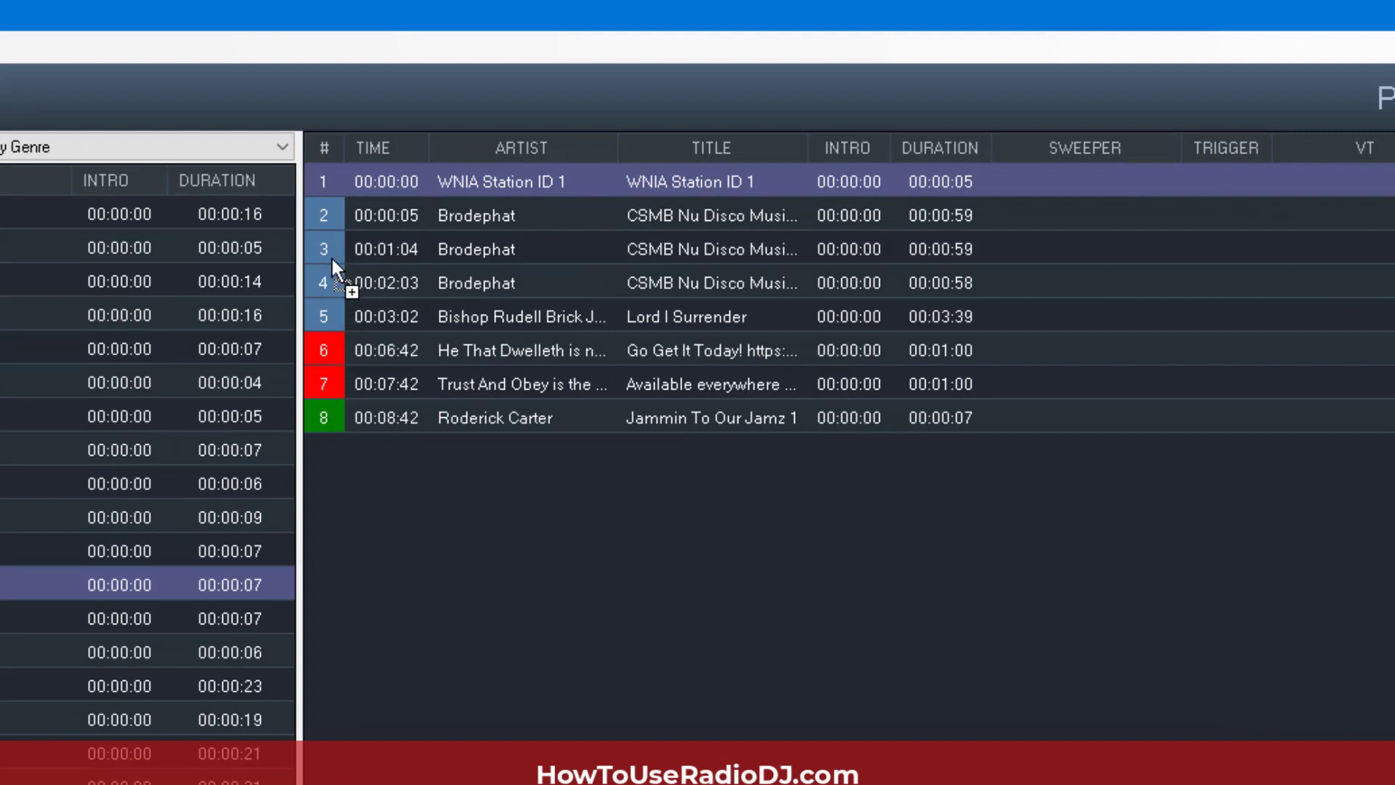
Step: Reorder the playlist so Jammin To Our Jamz 1 is in fourth position, and add the Call Right Now! promo
drag(333, 260, 331, 273)
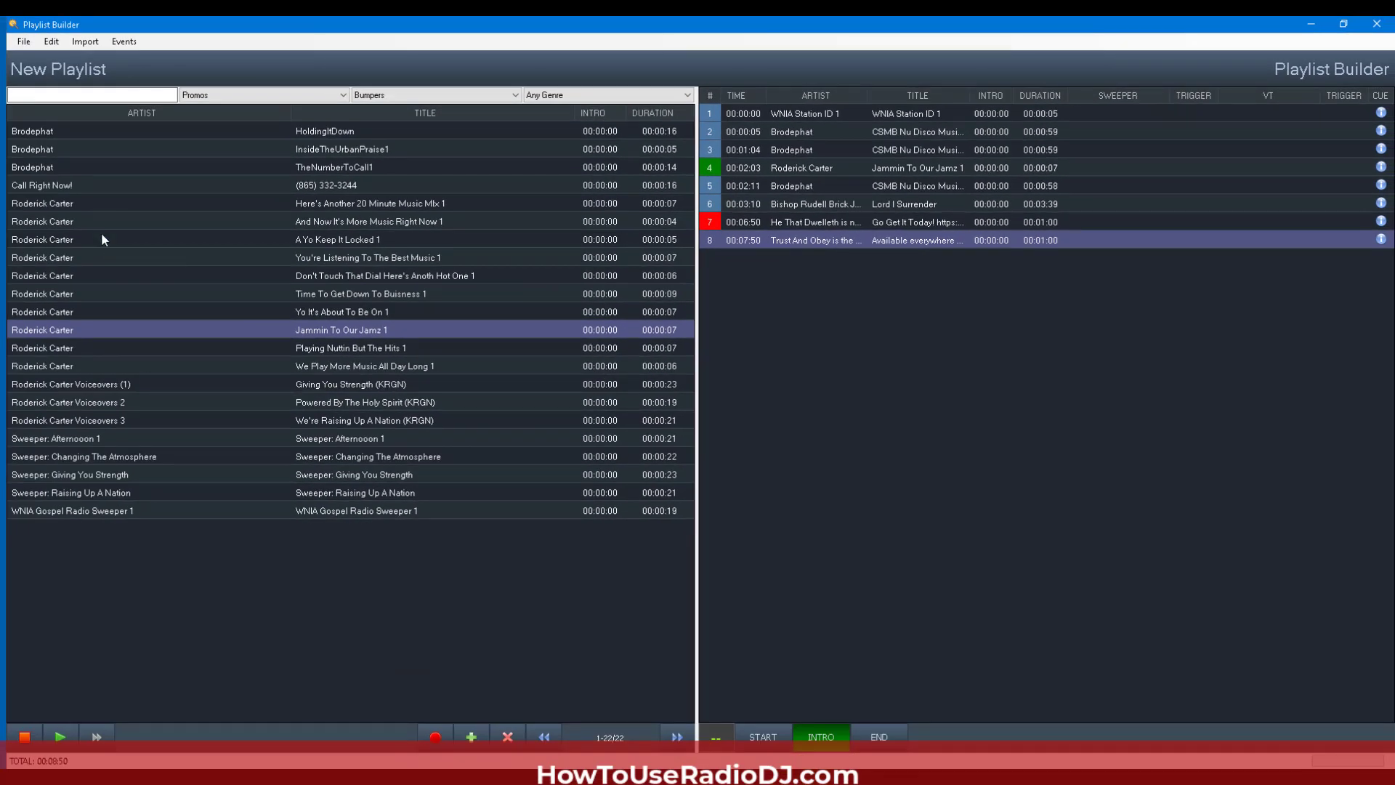
double_click(57, 186)
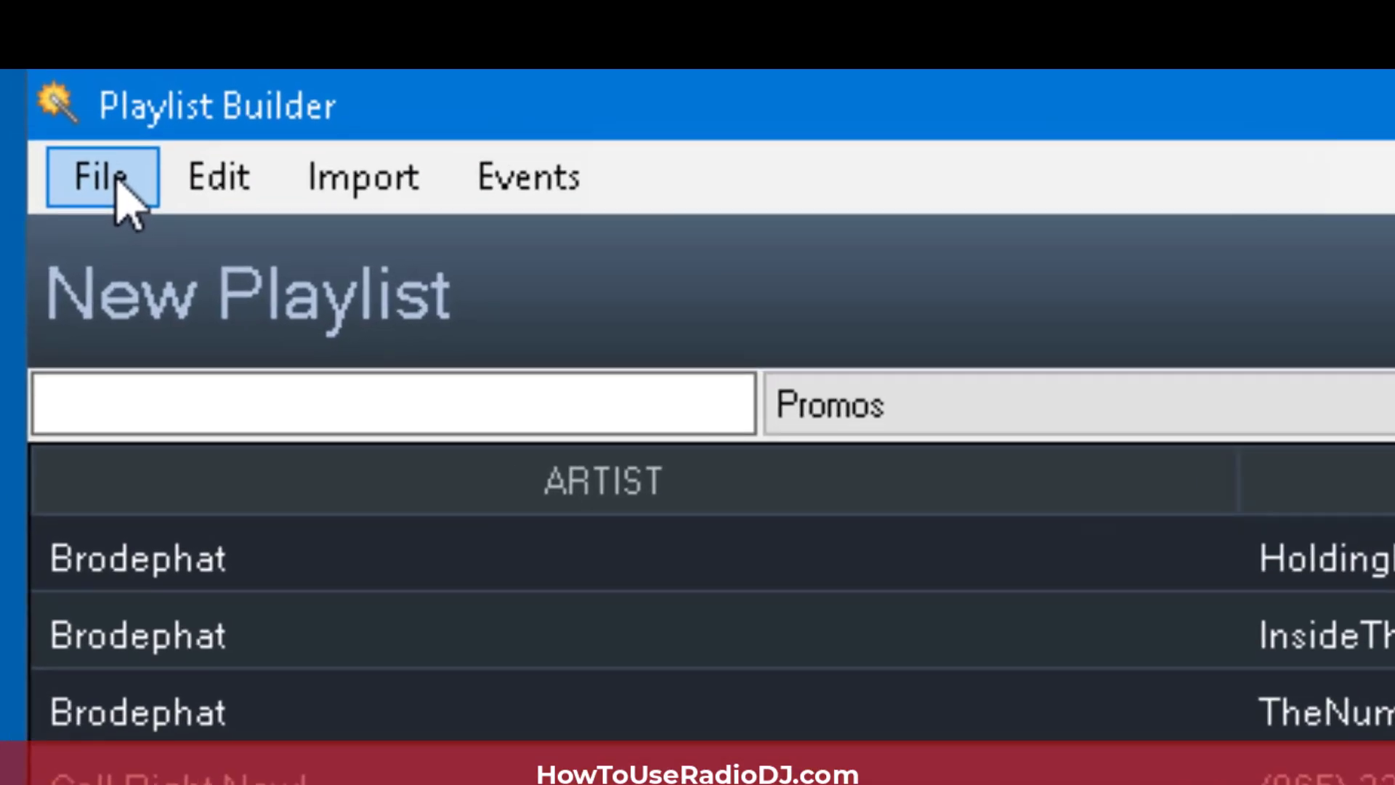
Step: Save the playlist as a new playlist named My First Playlist
click(26, 42)
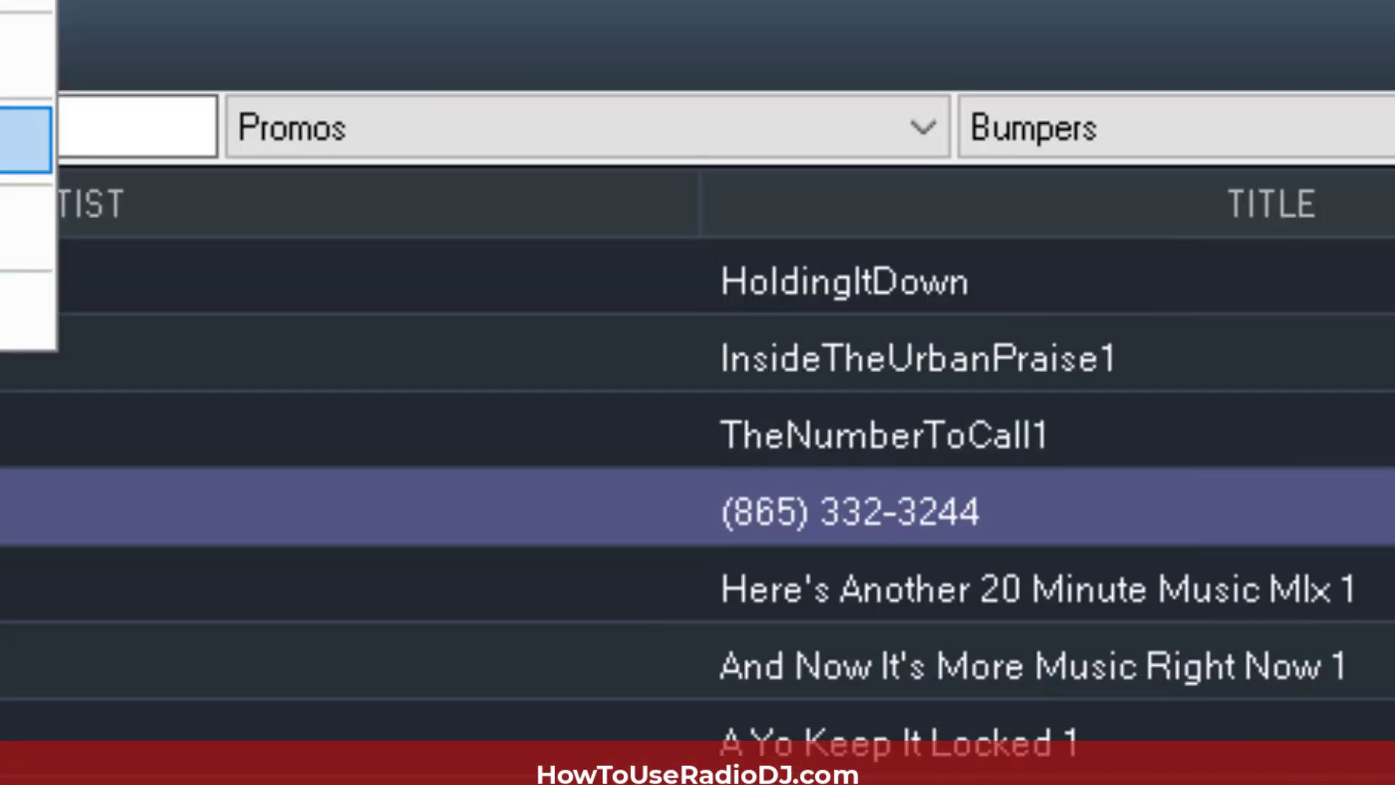
click(254, 417)
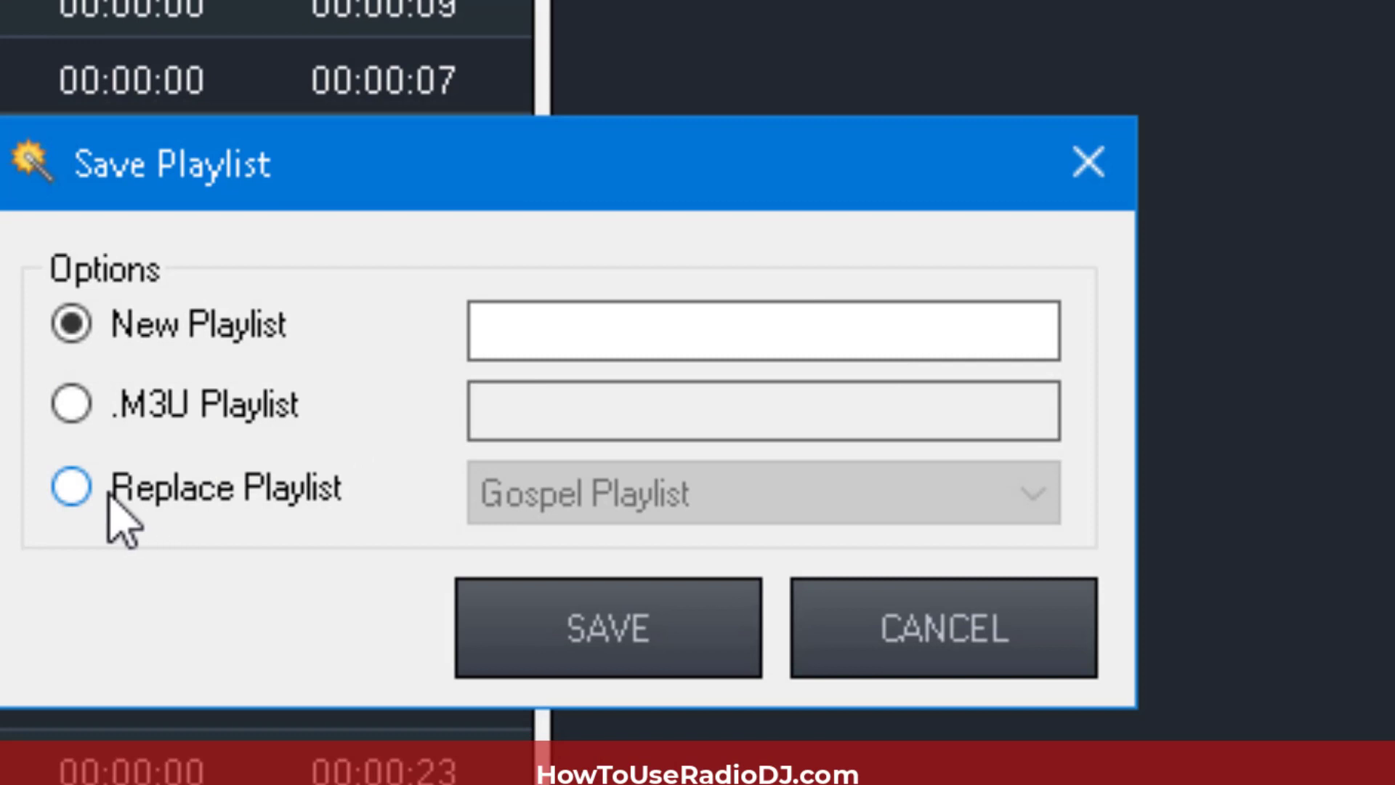
click(613, 333)
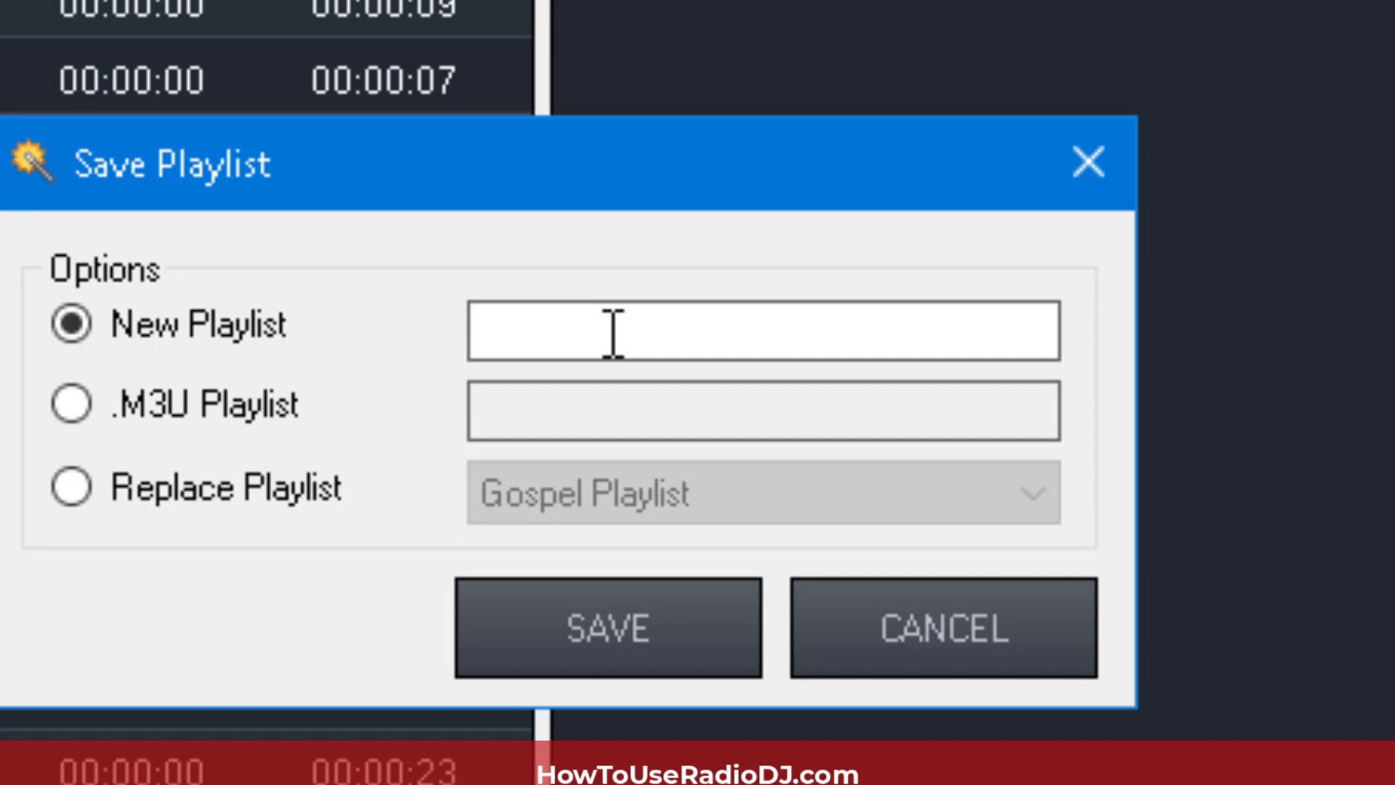
text(My)
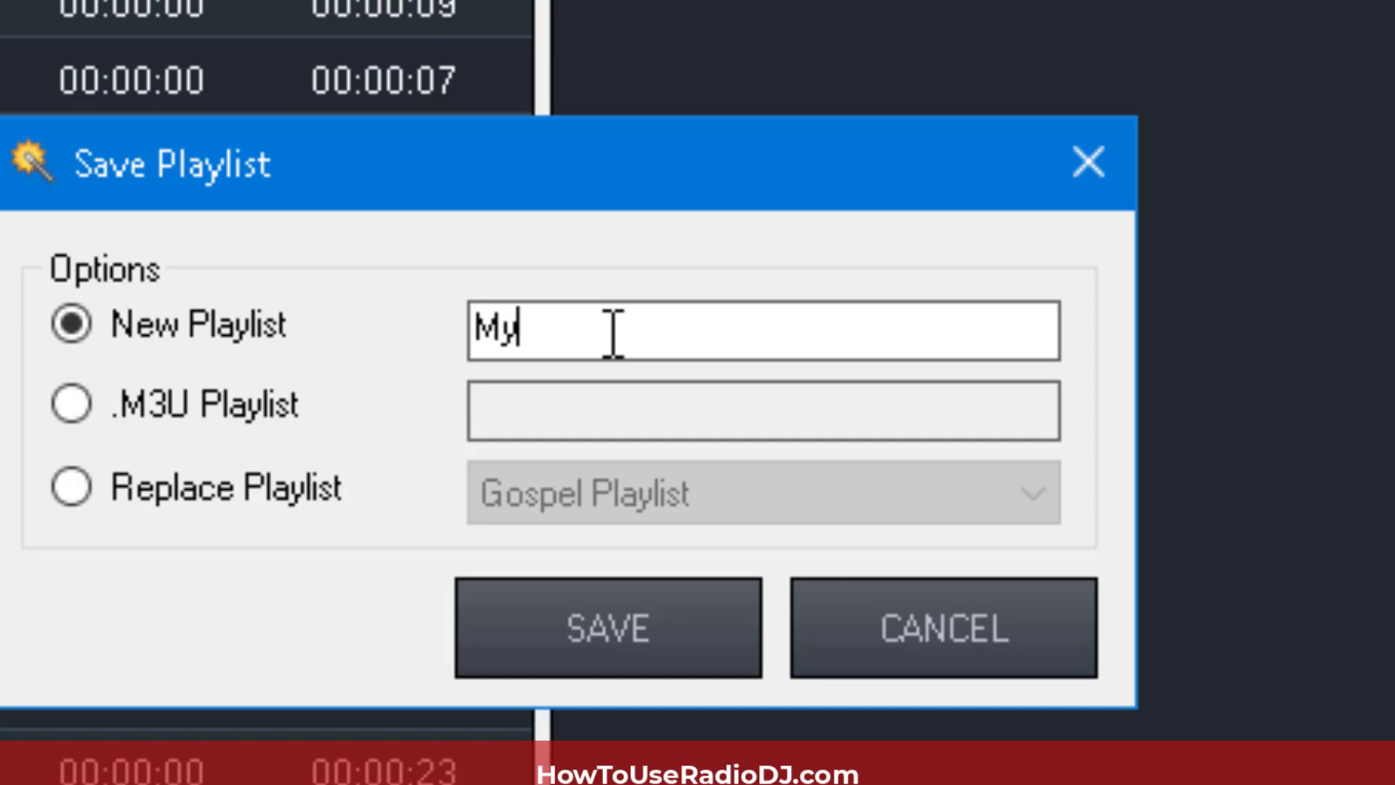
text( First)
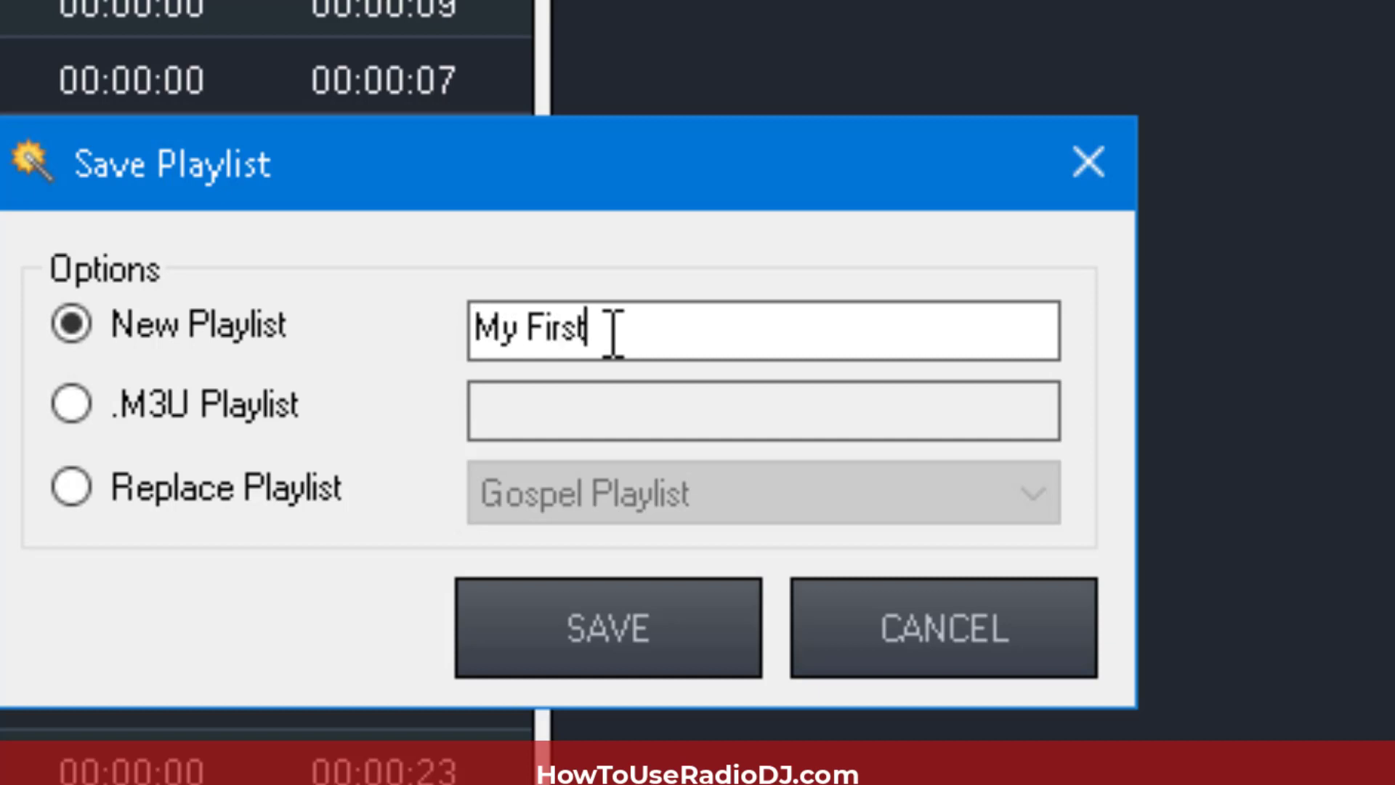
text( Playlist)
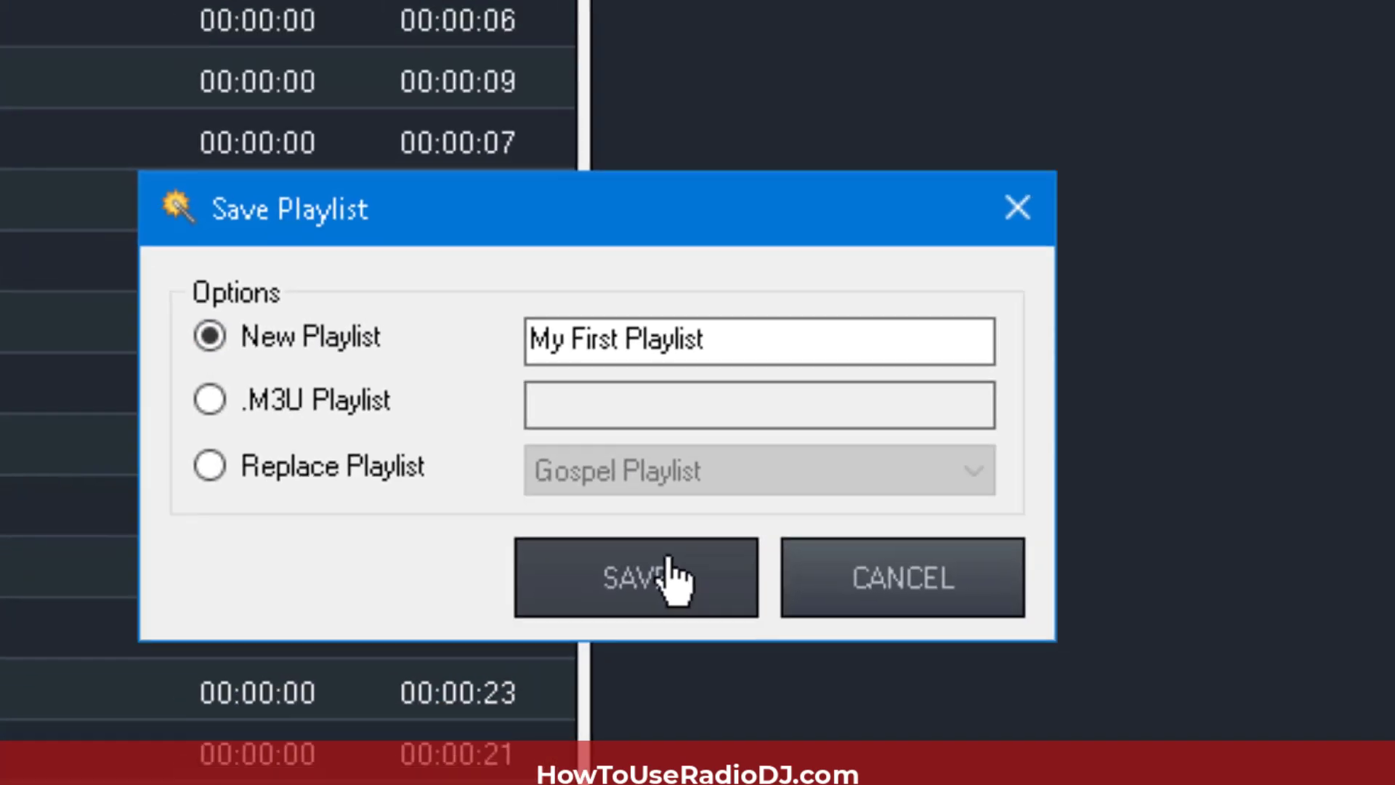
click(667, 560)
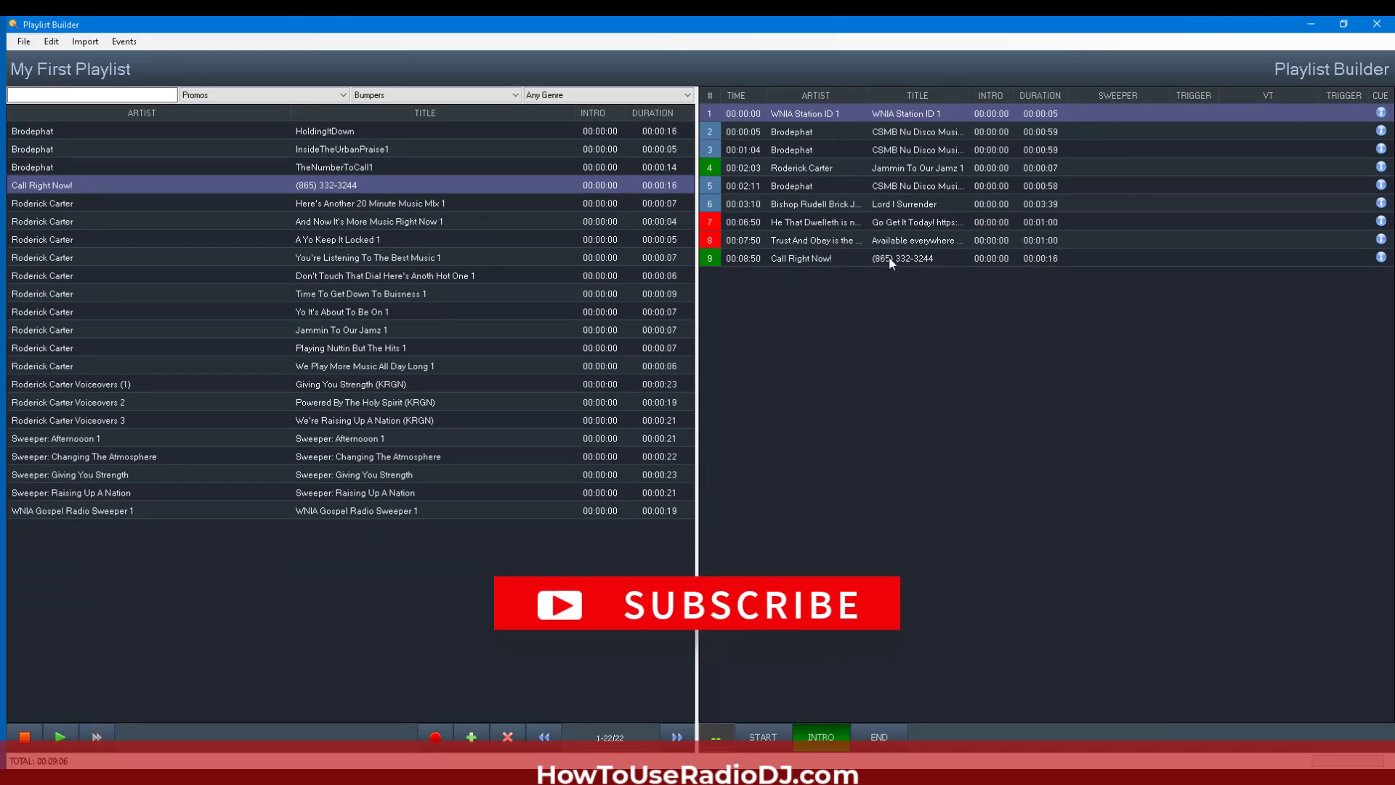
Step: Exit the Playlist Builder and clear all tracks from the main playback queue
click(27, 46)
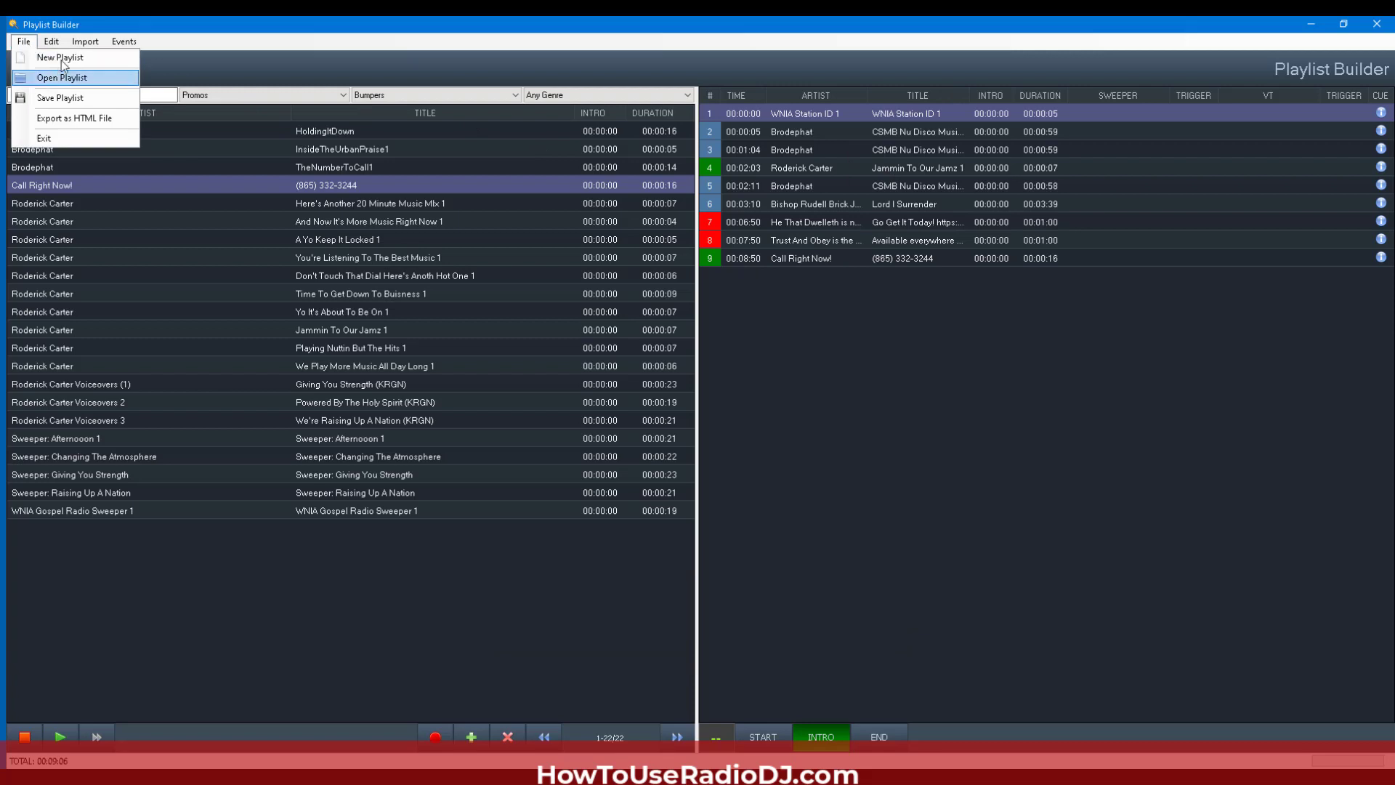
click(55, 145)
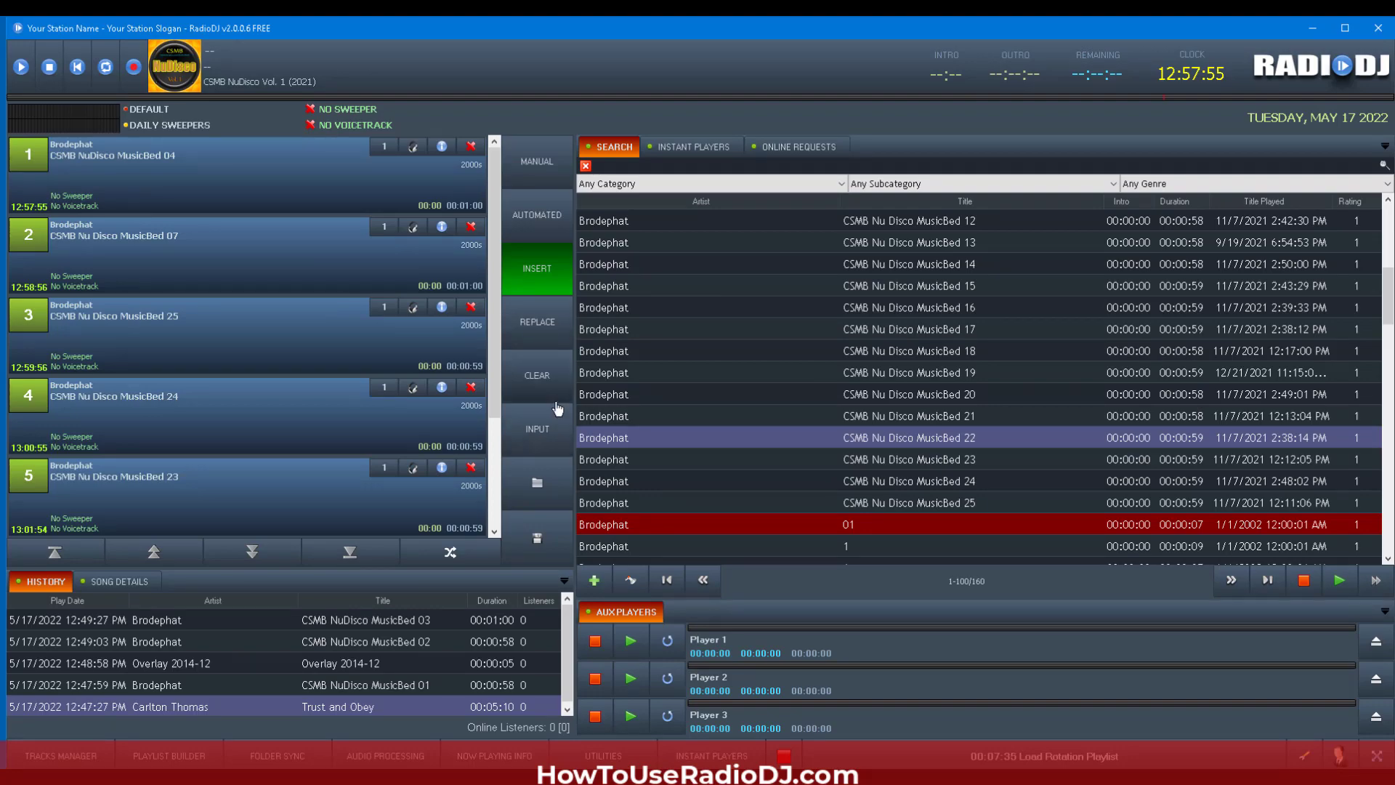
click(540, 377)
click(714, 444)
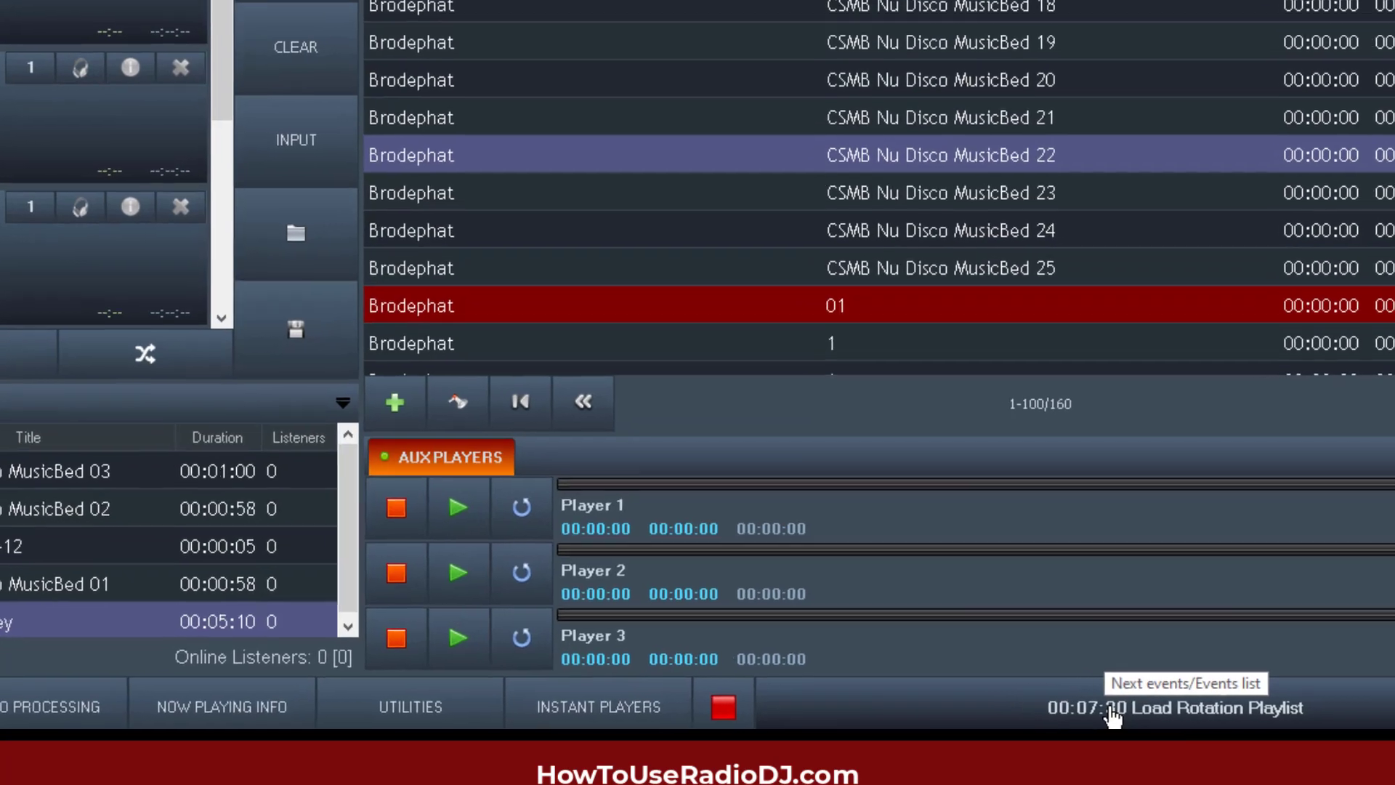
Step: Create a new event in the events list named Load My First Playlist with the type Repeat by Day and Hour
click(1006, 756)
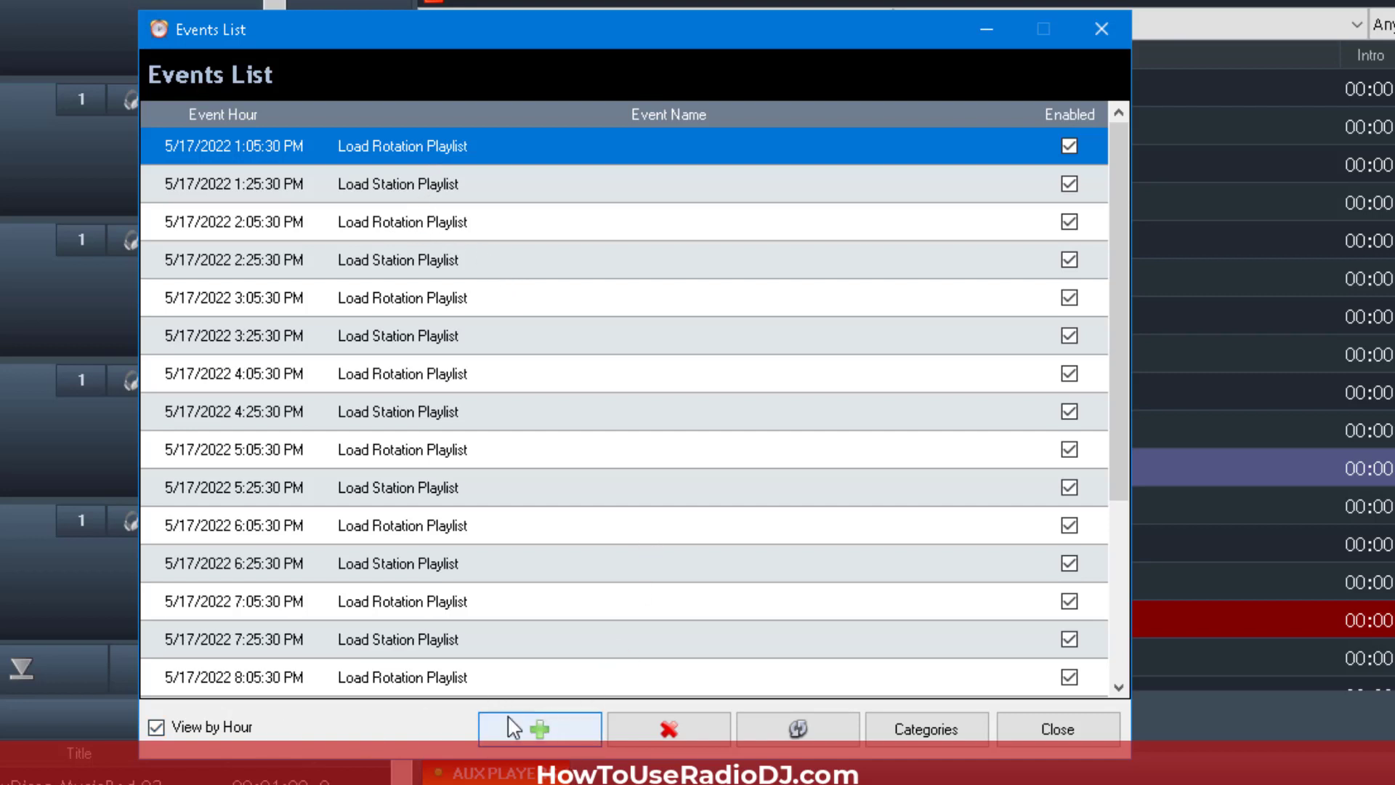
click(198, 729)
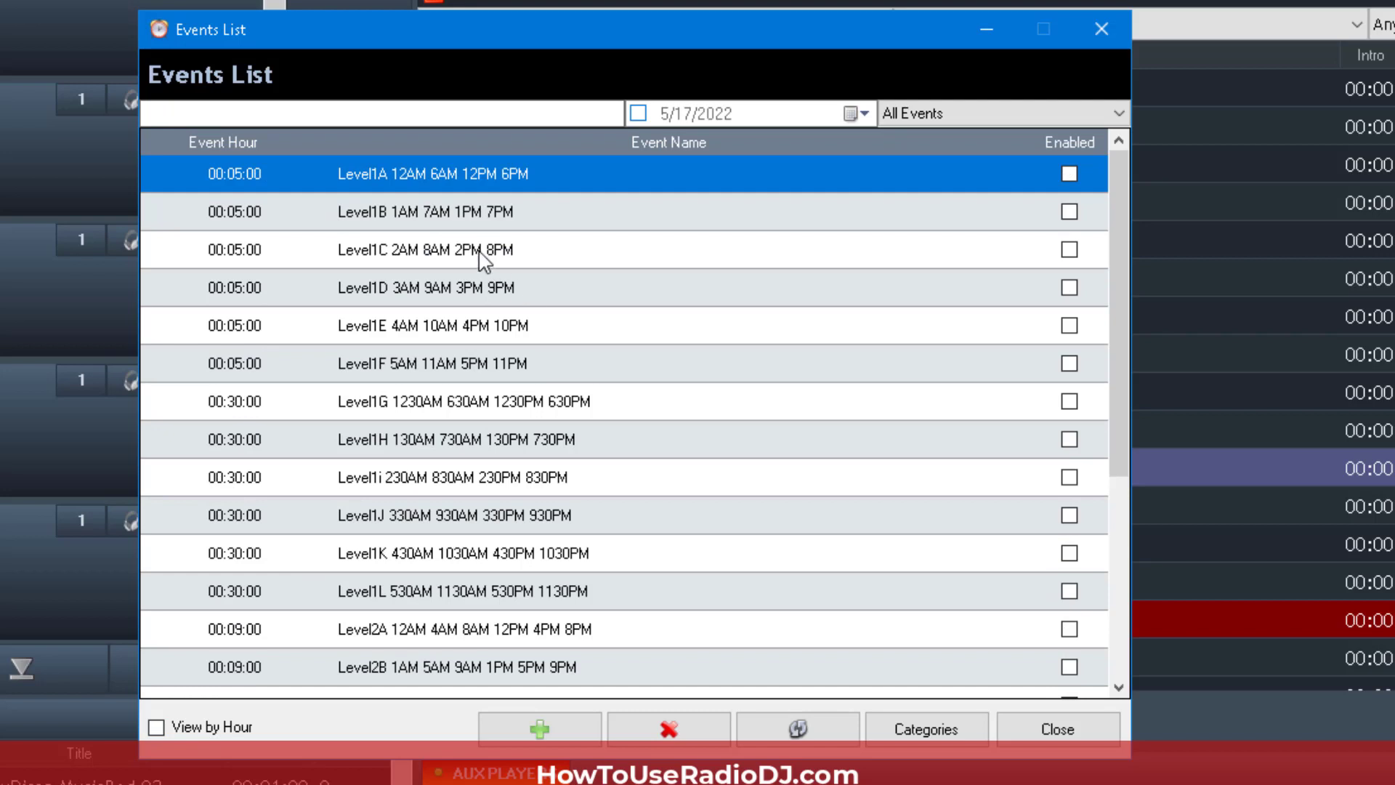
click(191, 730)
click(537, 732)
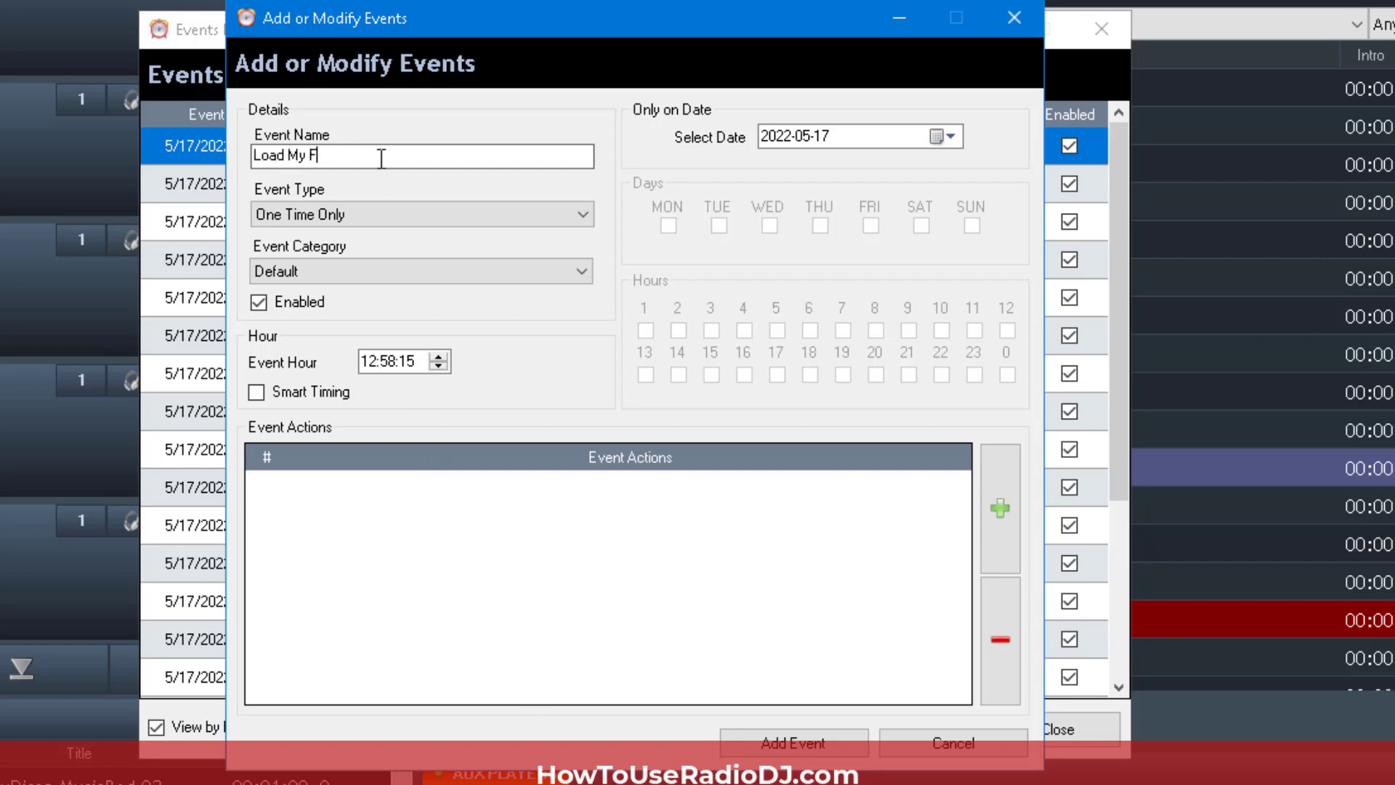
text(Load My First Playlist)
click(324, 213)
click(333, 270)
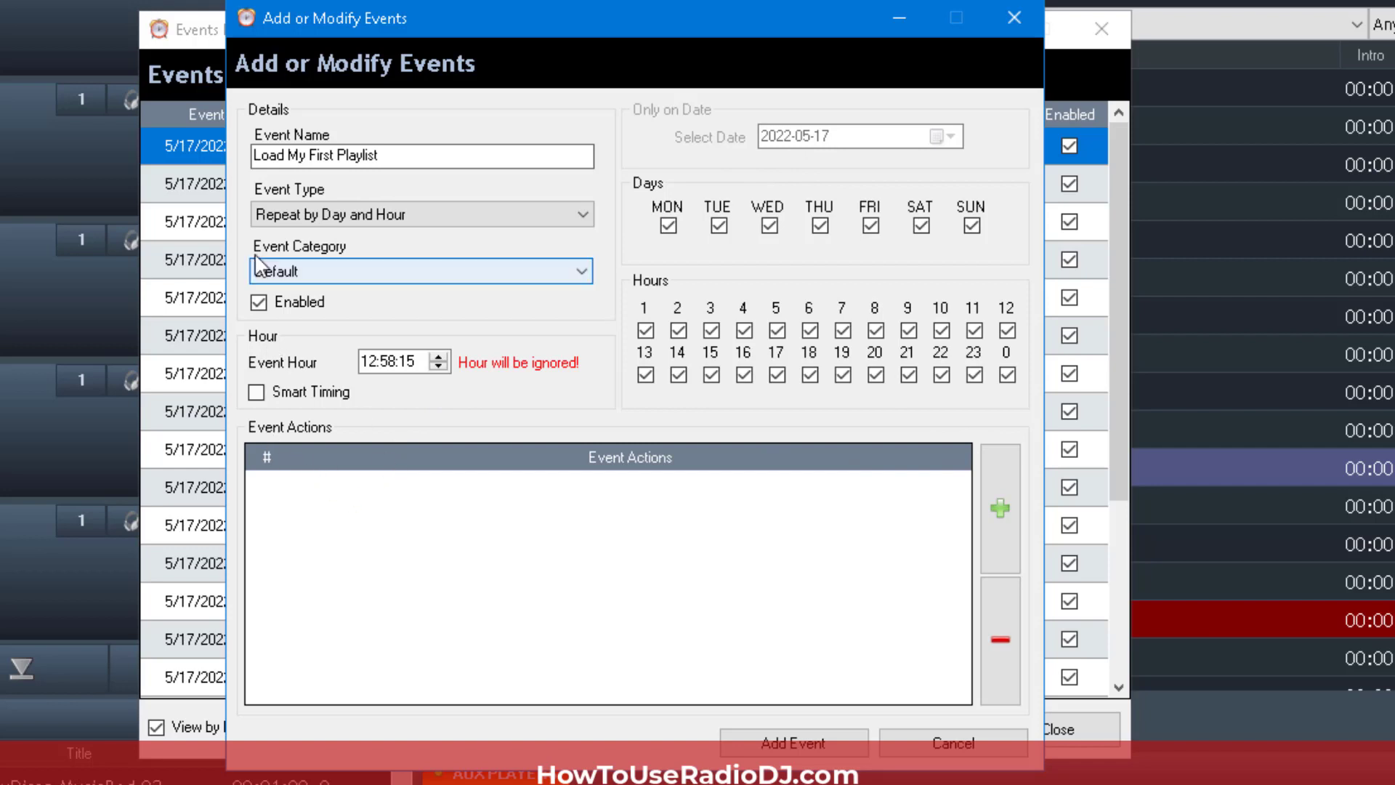
Step: Add a Load Playlist action to the event that loads My First Playlist at the Top position
click(1000, 509)
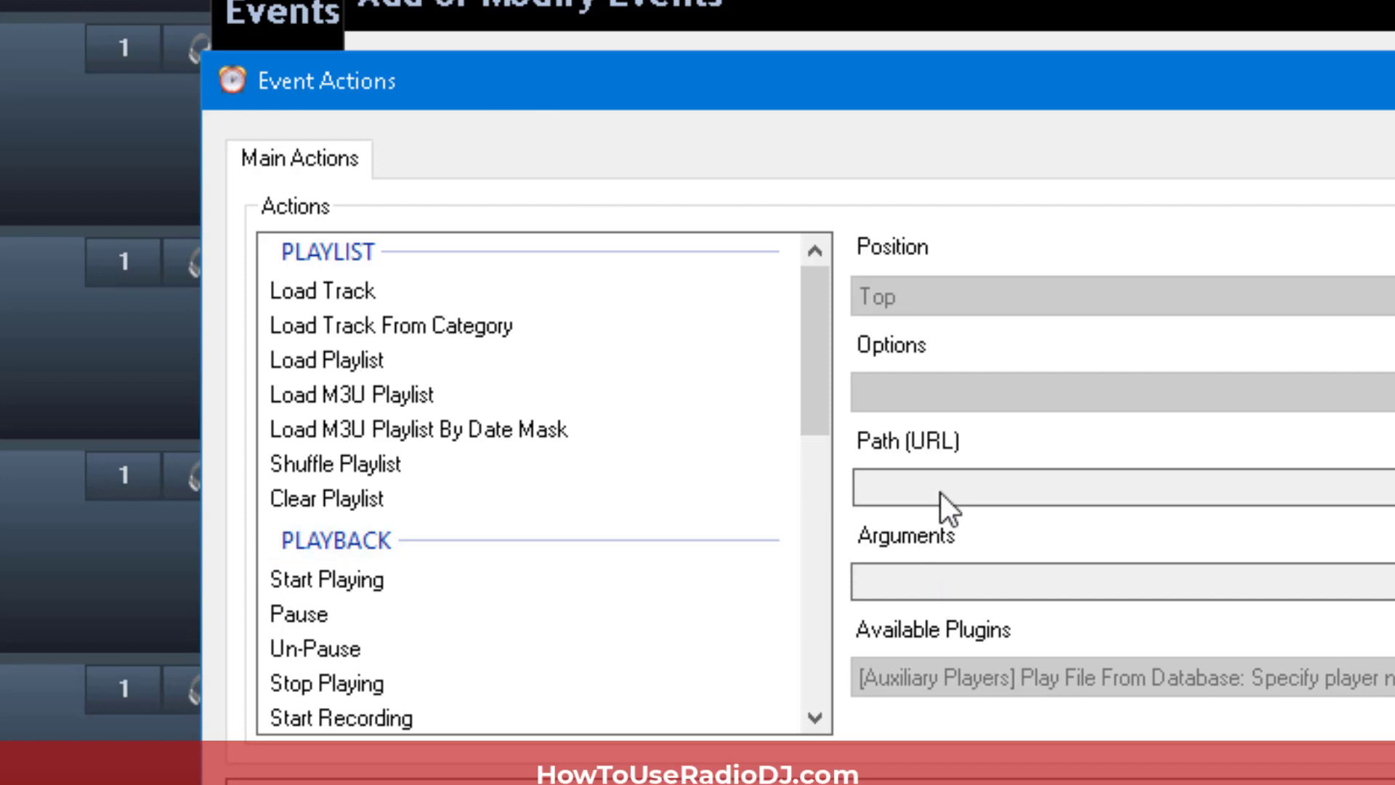
click(317, 364)
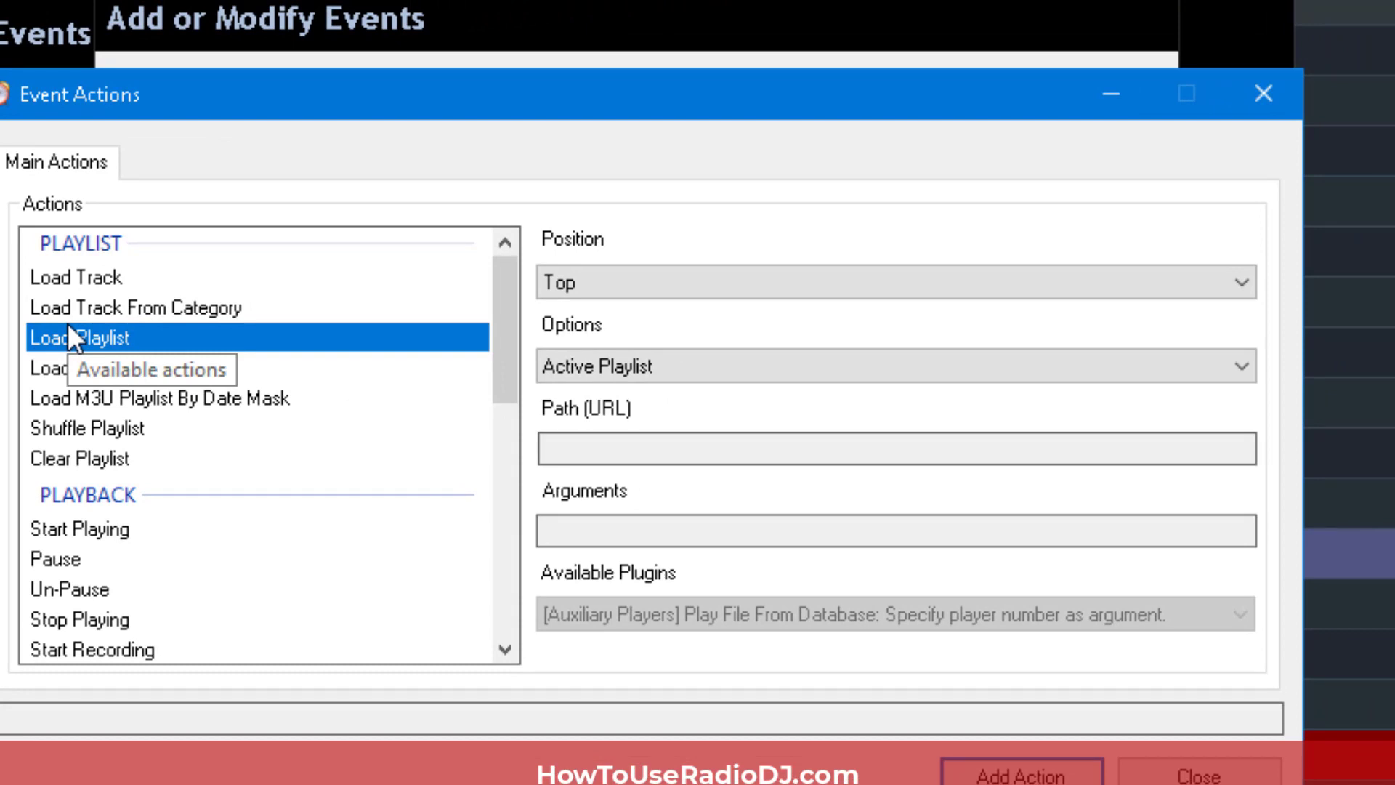
click(569, 277)
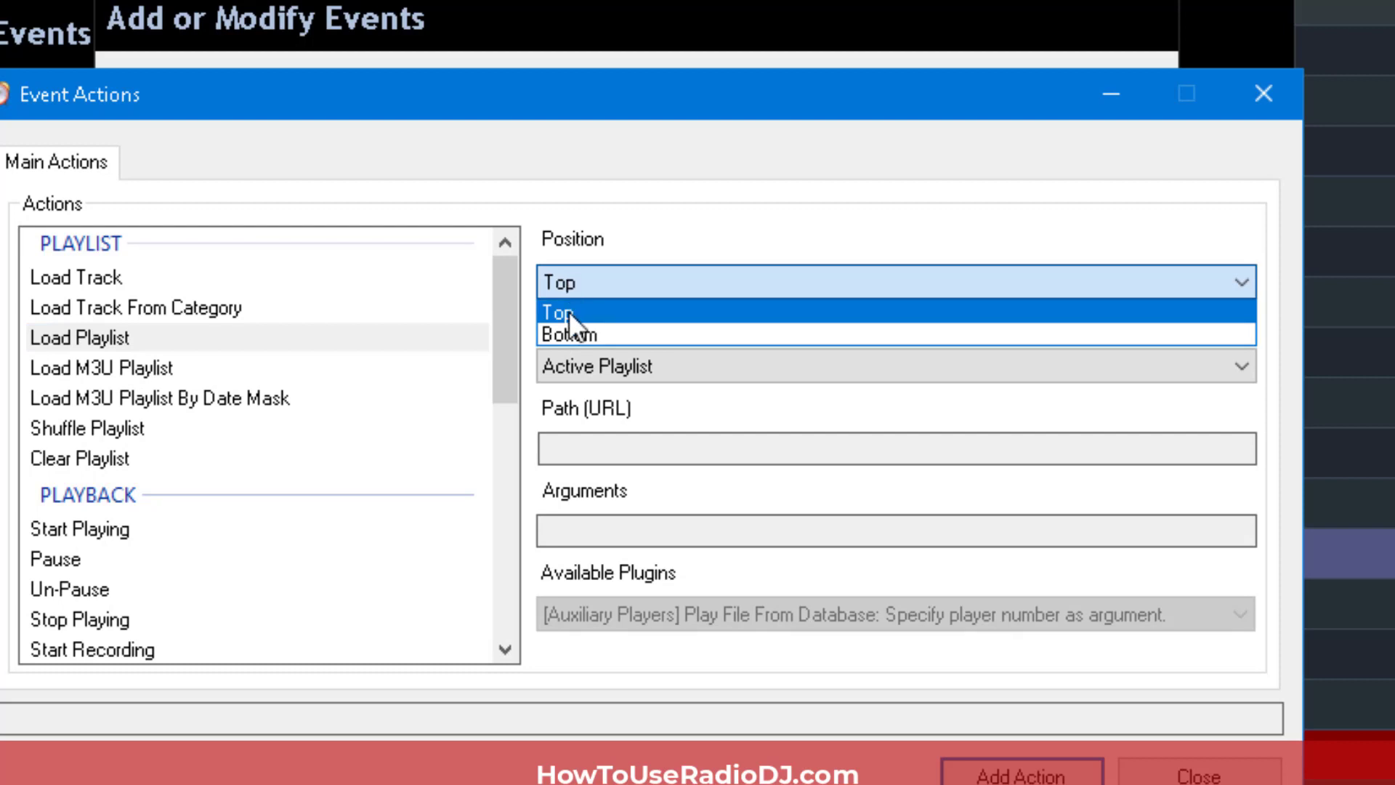
click(569, 333)
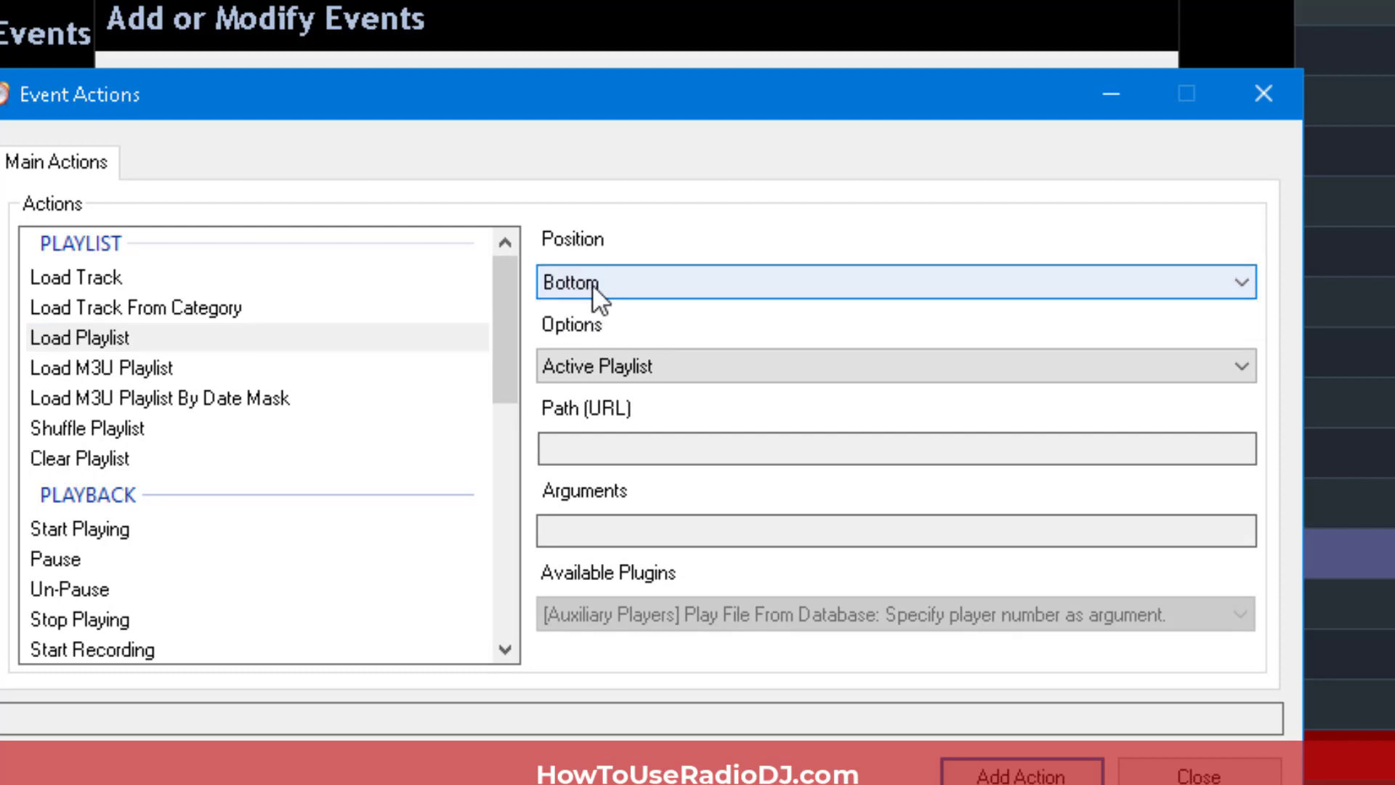
click(592, 285)
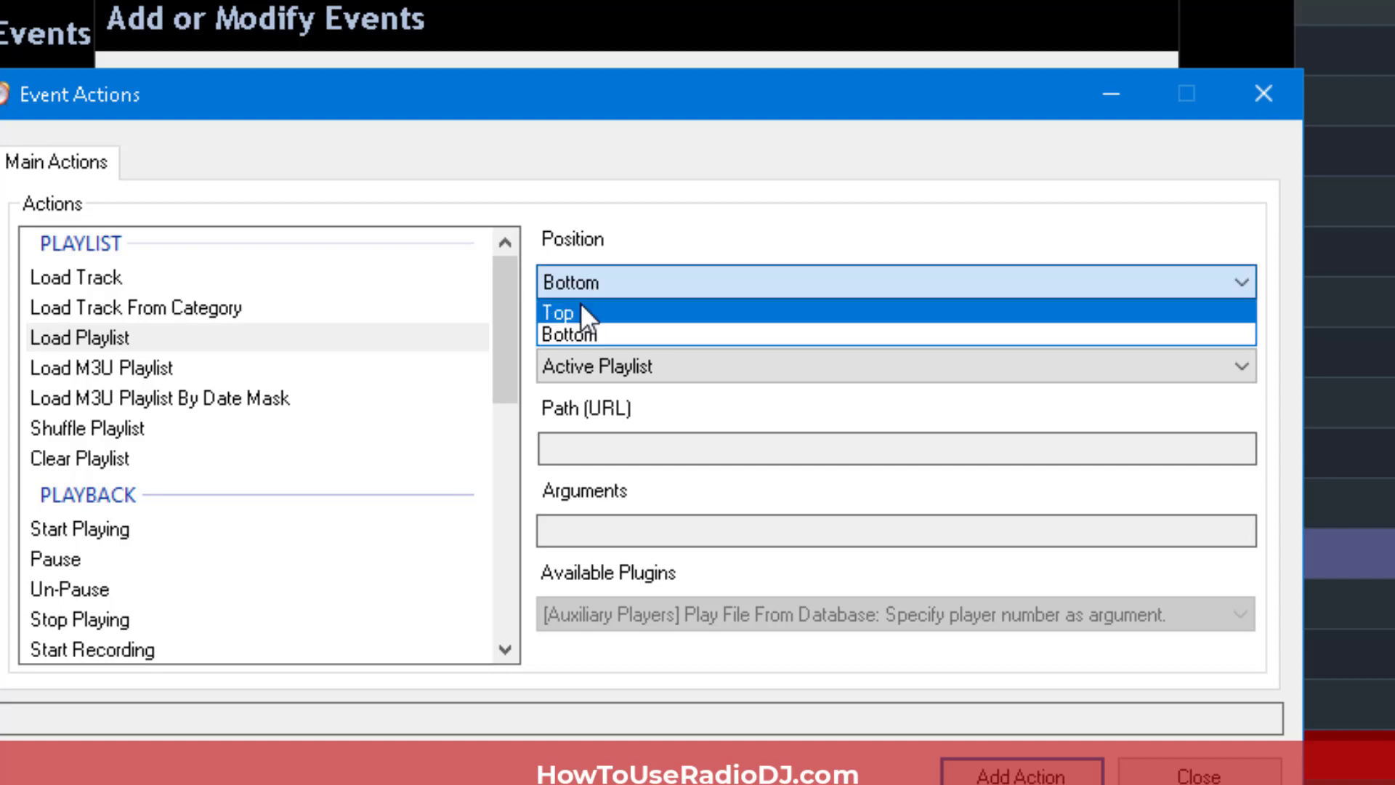
click(581, 306)
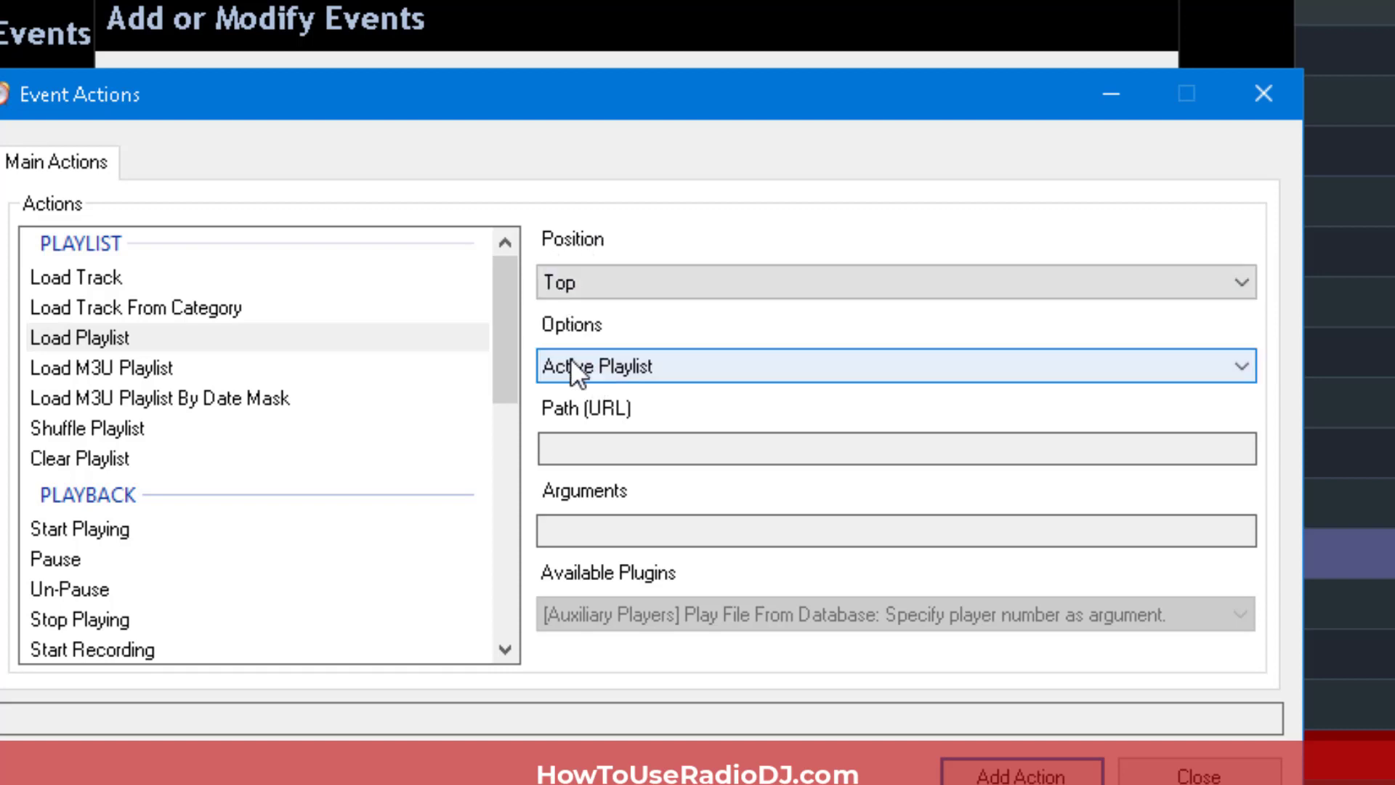
click(595, 361)
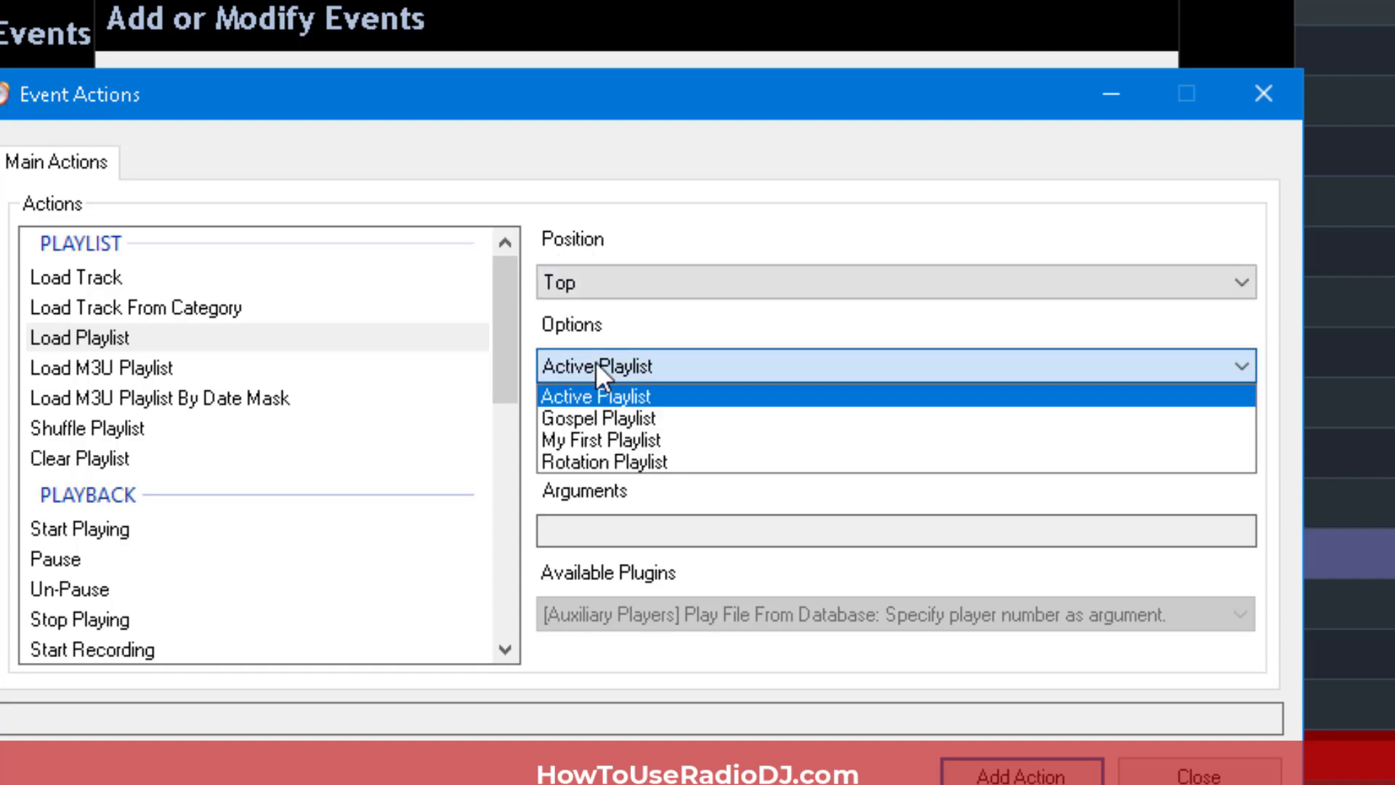
click(586, 439)
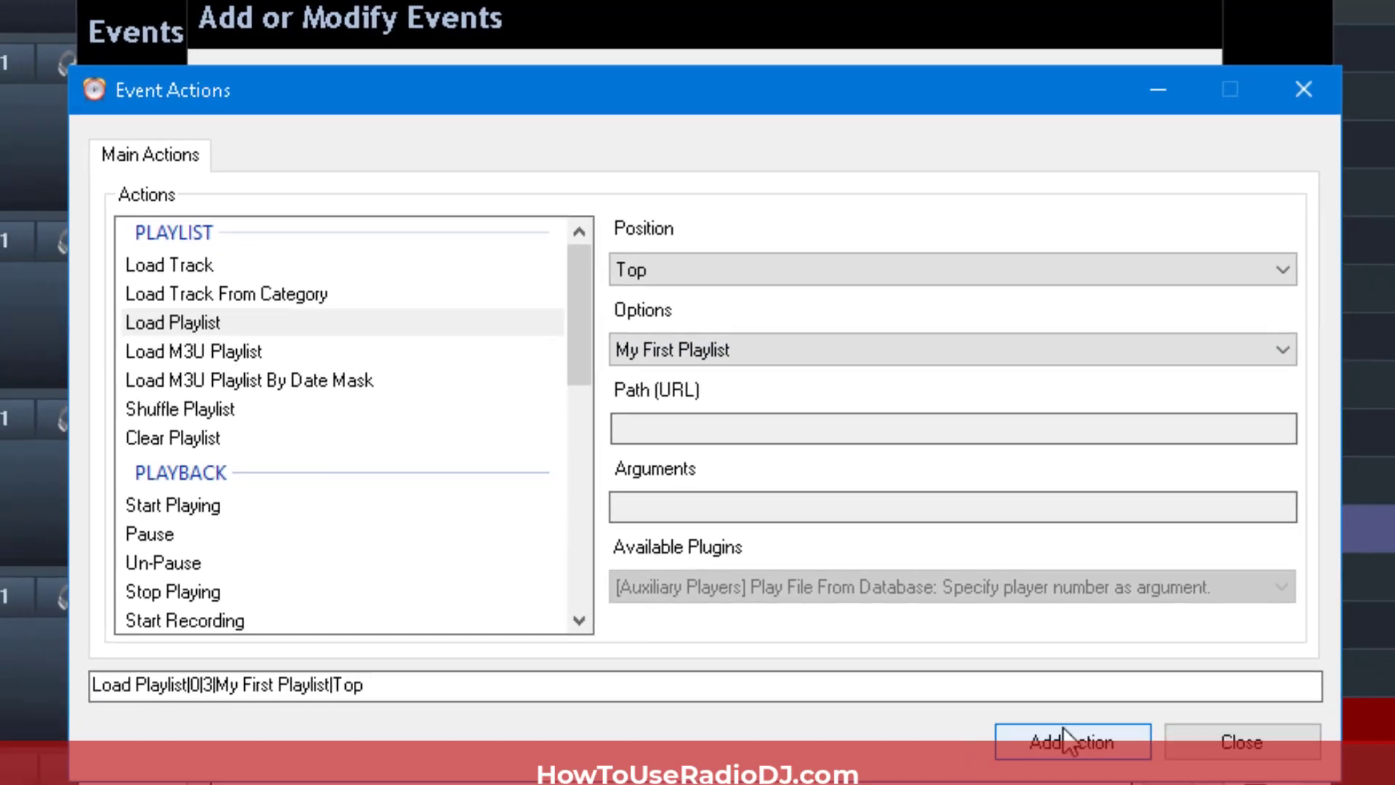
click(1080, 718)
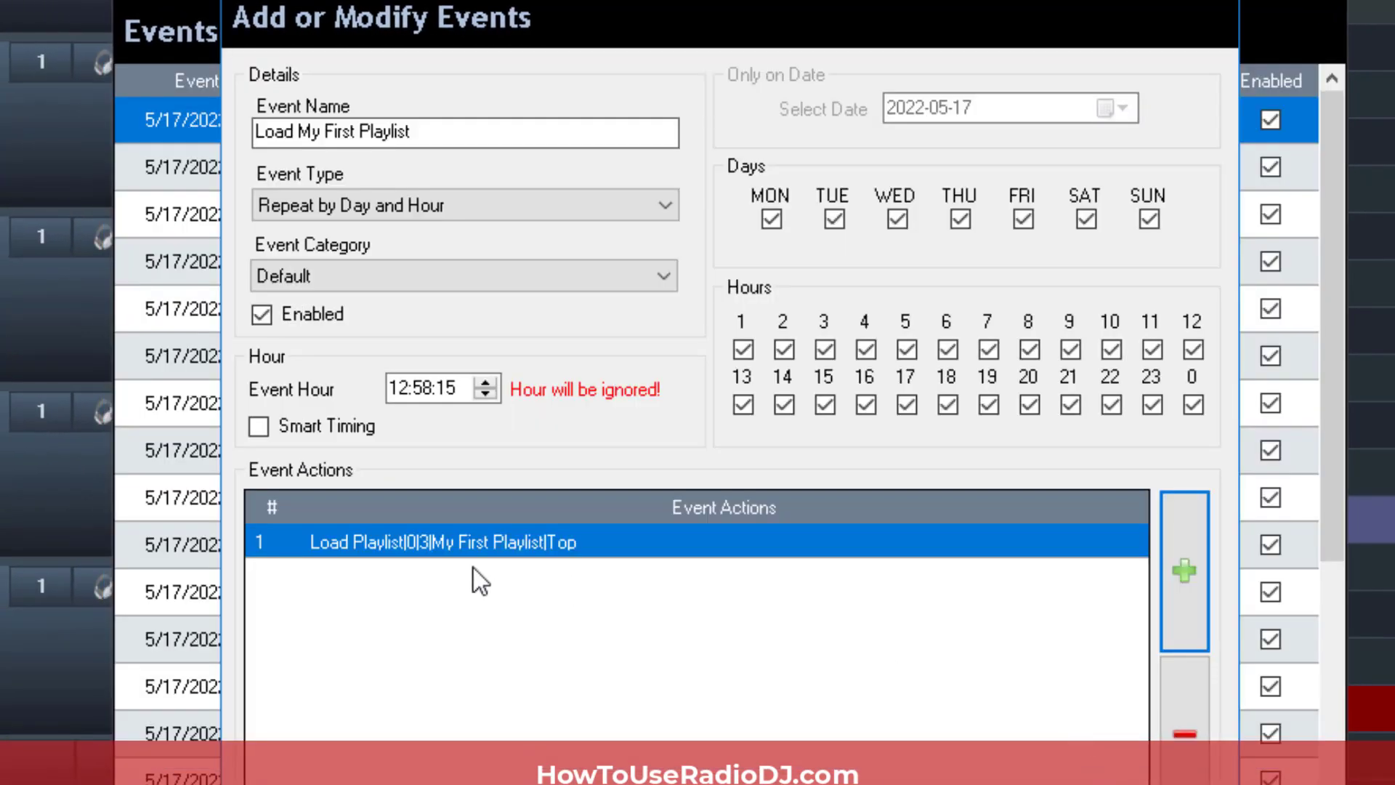
Step: Add a Start Playing action to the event after the playlist load
click(1189, 552)
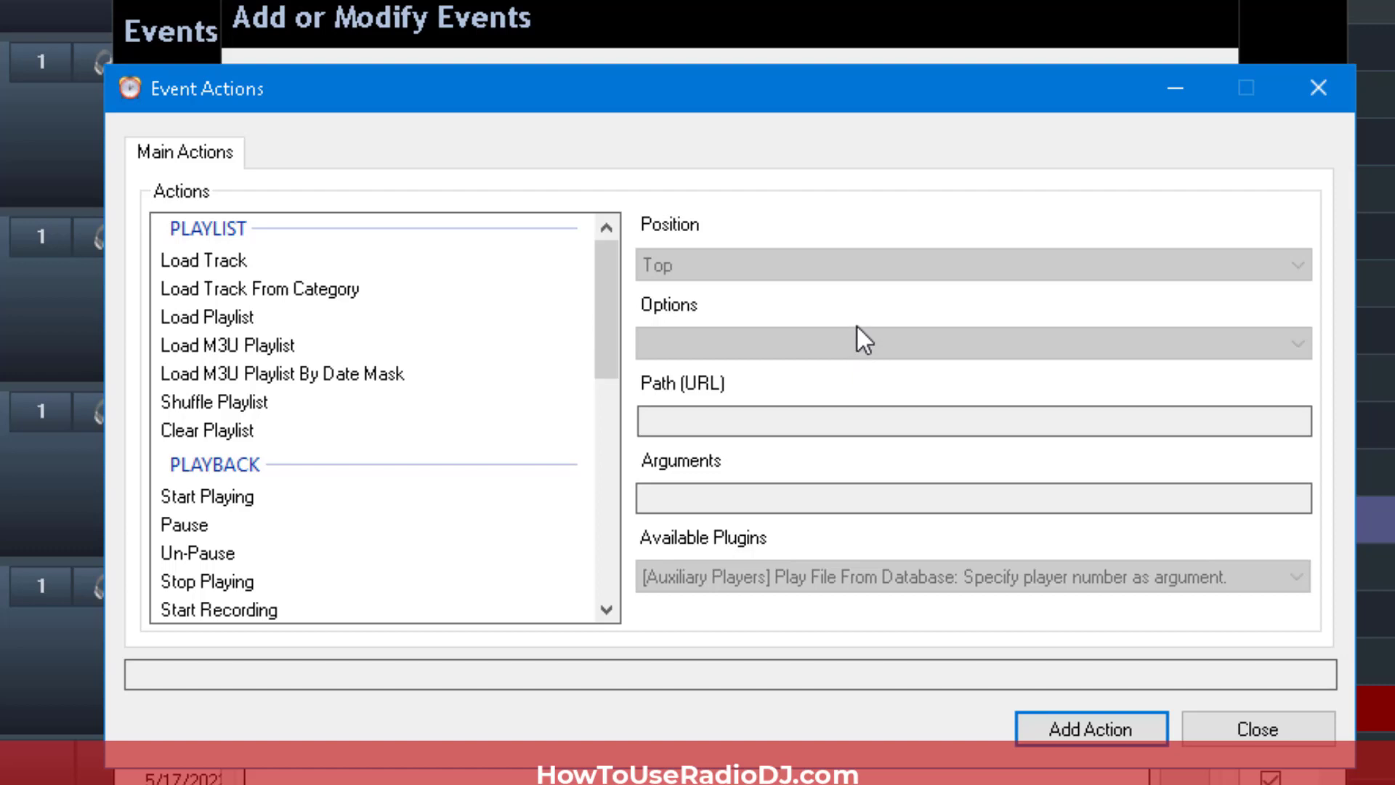
click(235, 505)
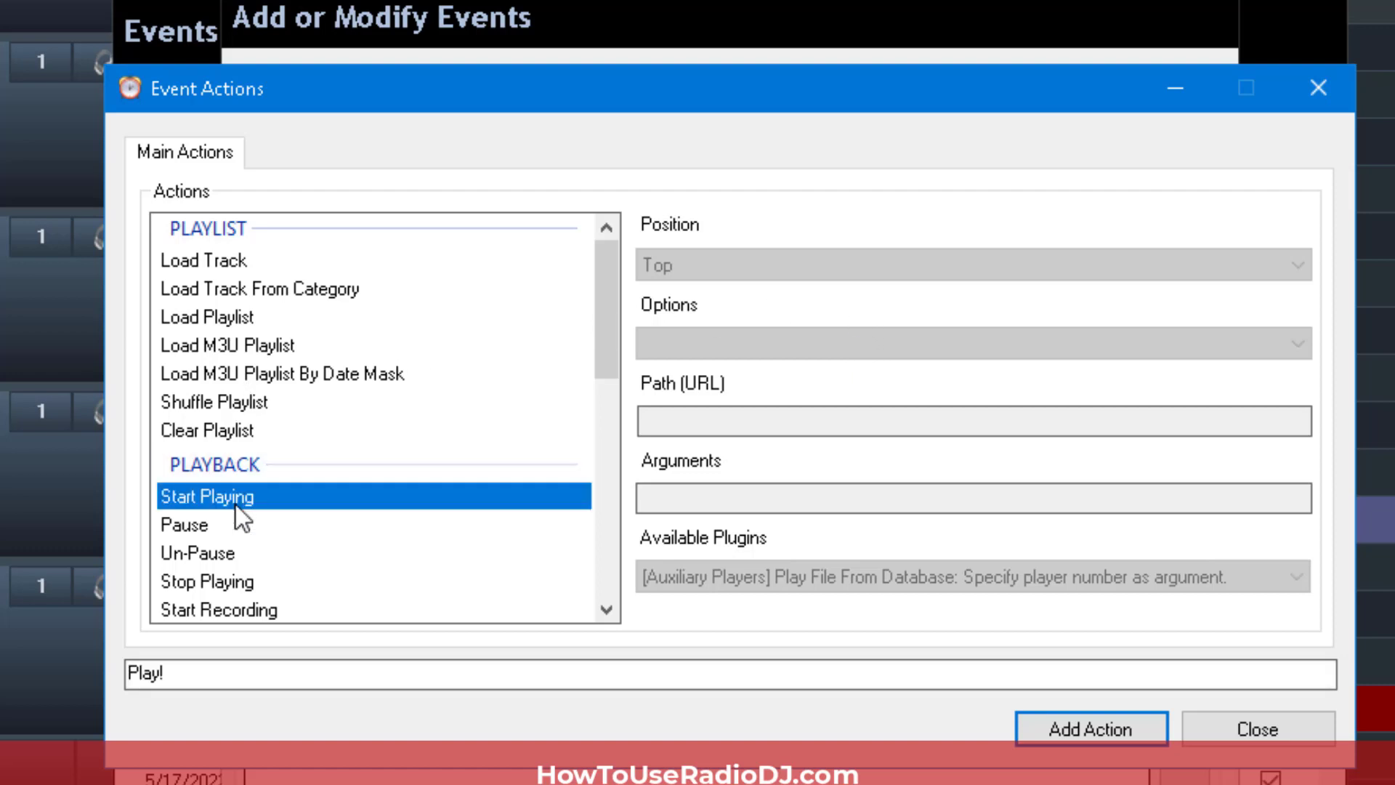
click(1112, 737)
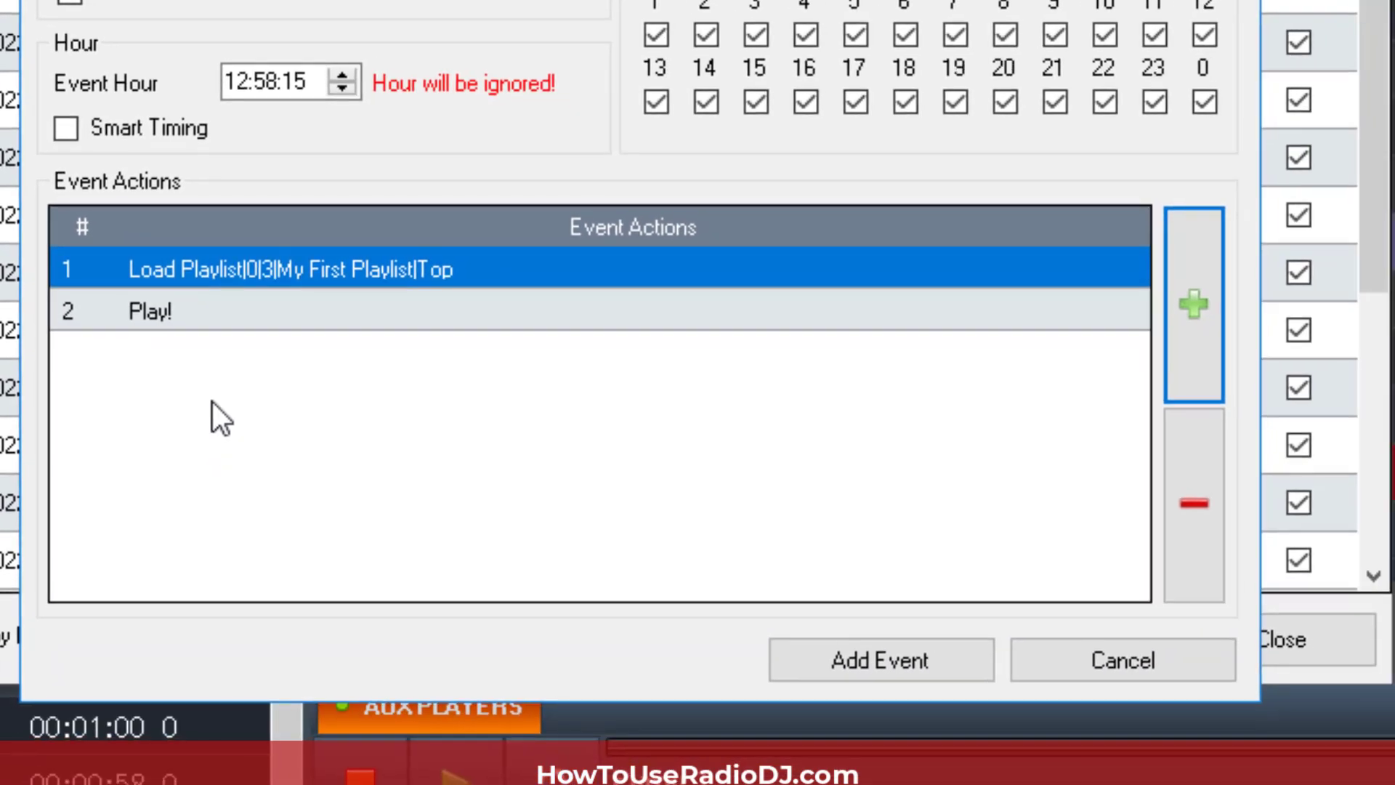
Step: Add the finished event to the schedule, then refresh and close the events list
click(888, 648)
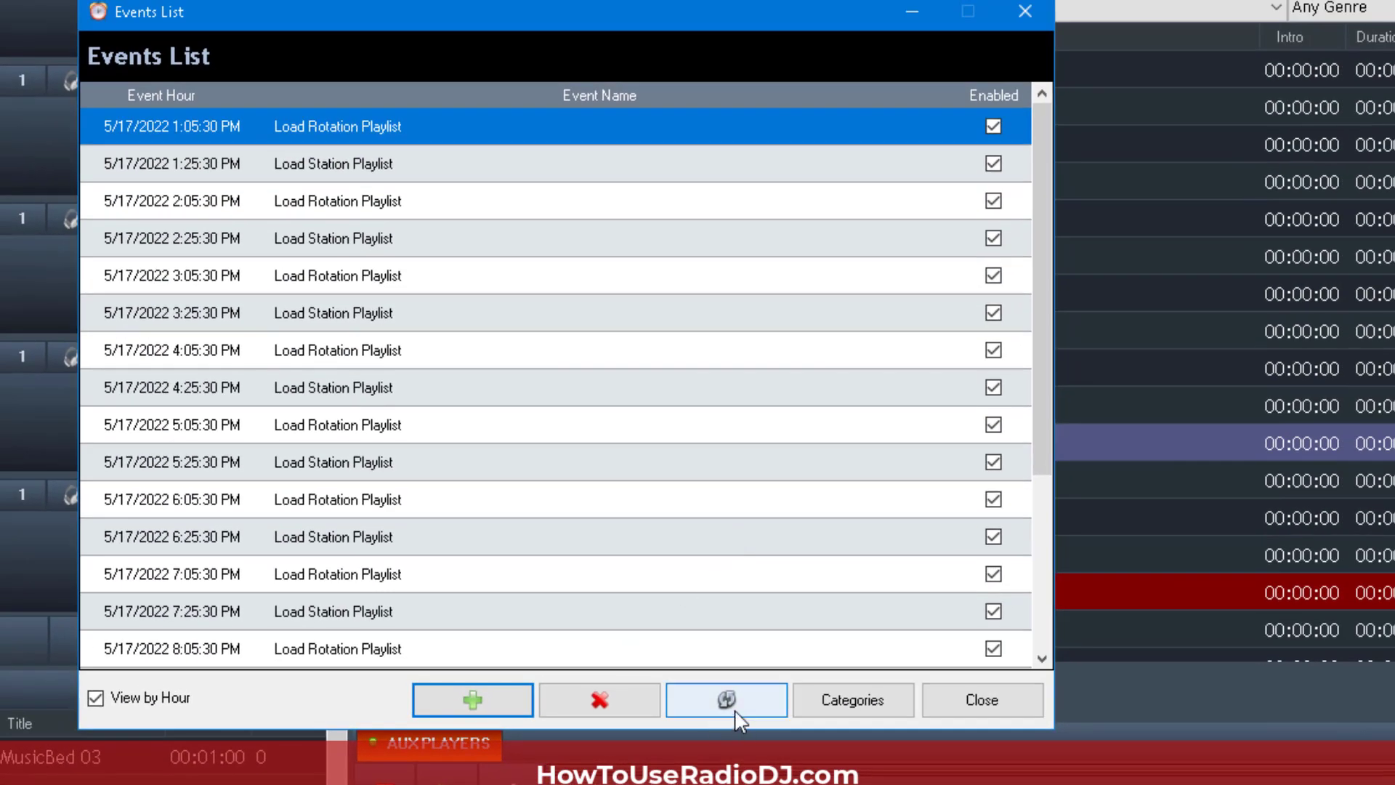
click(735, 714)
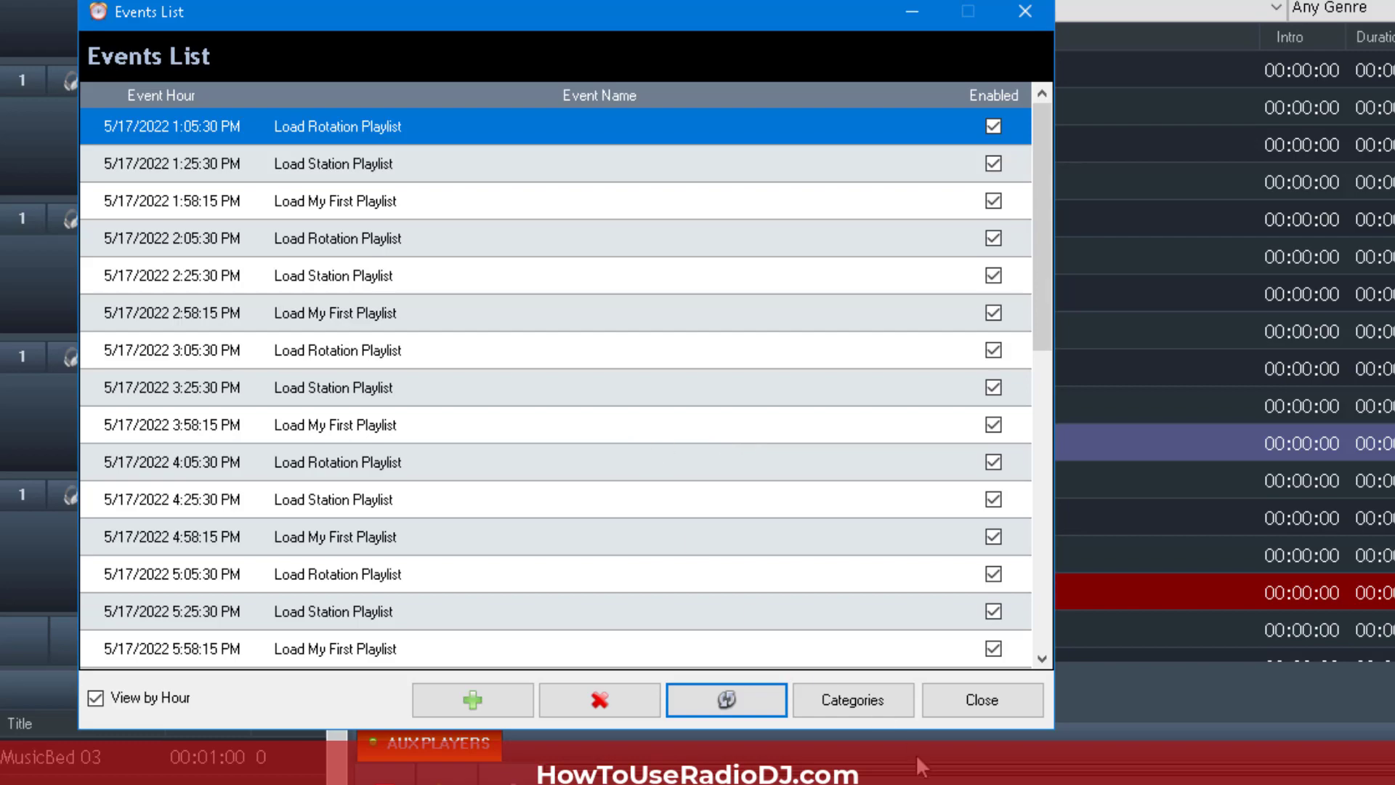
click(989, 702)
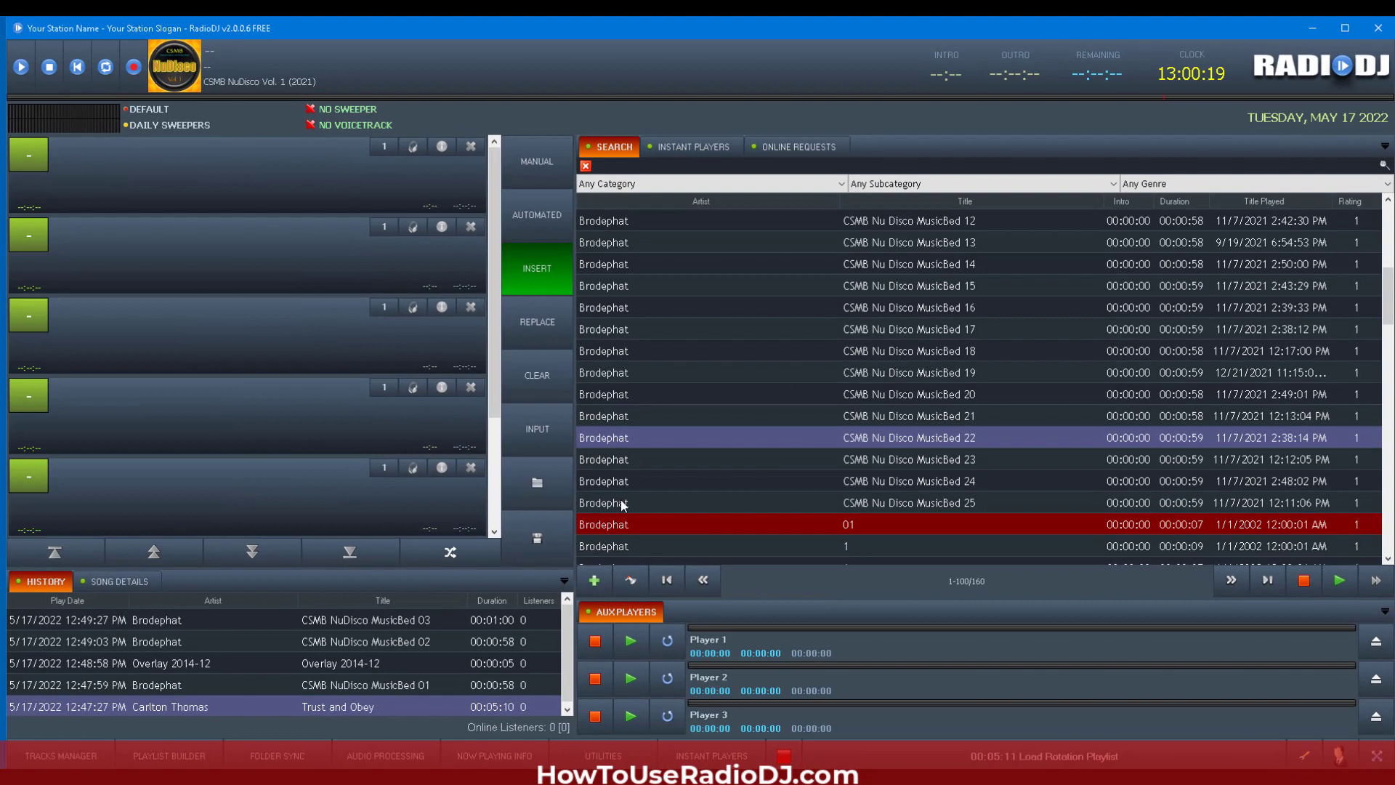
Step: Queue CSMB Nu Disco MusicBed 25, 24, 23, 22, 21 and 20 in that order in the main playback queue
double_click(620, 503)
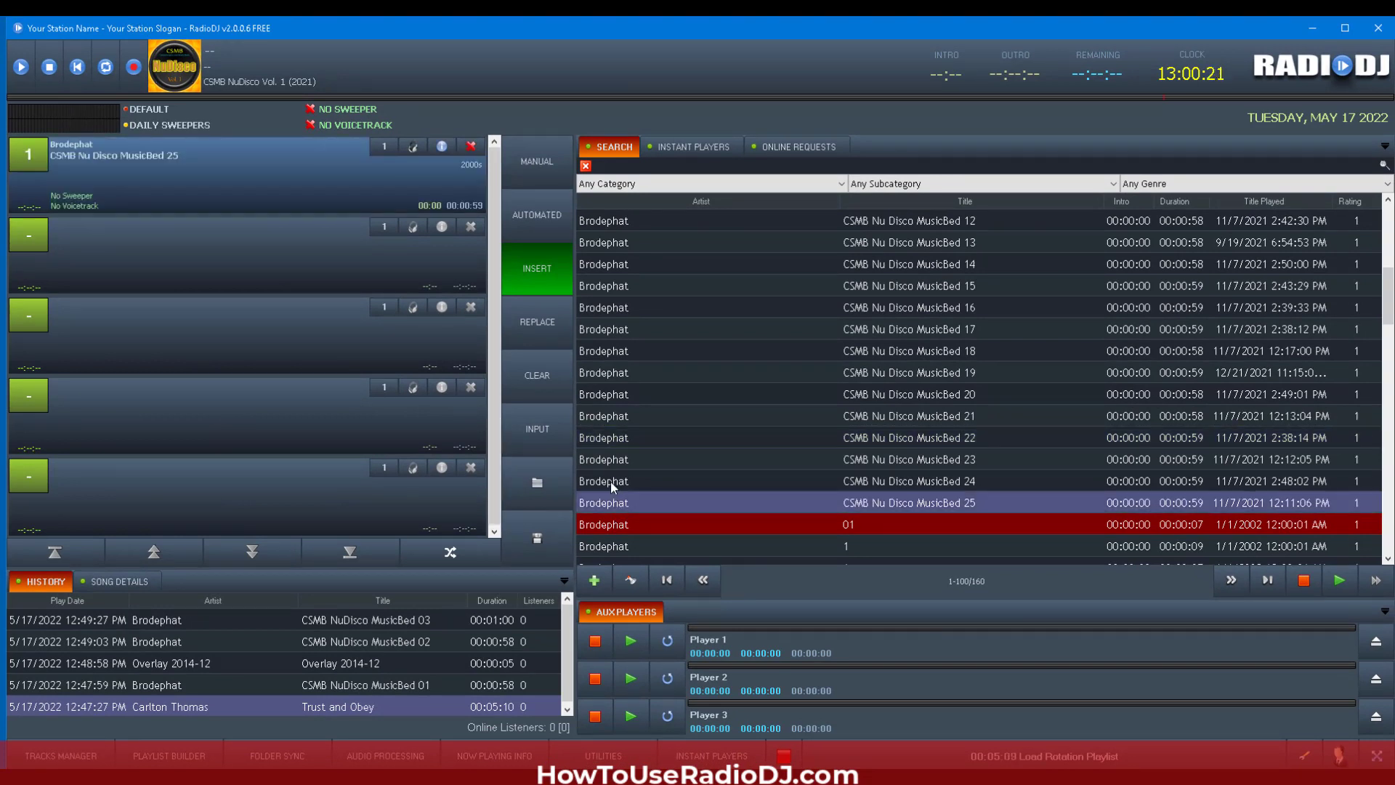
double_click(610, 481)
double_click(609, 460)
double_click(607, 438)
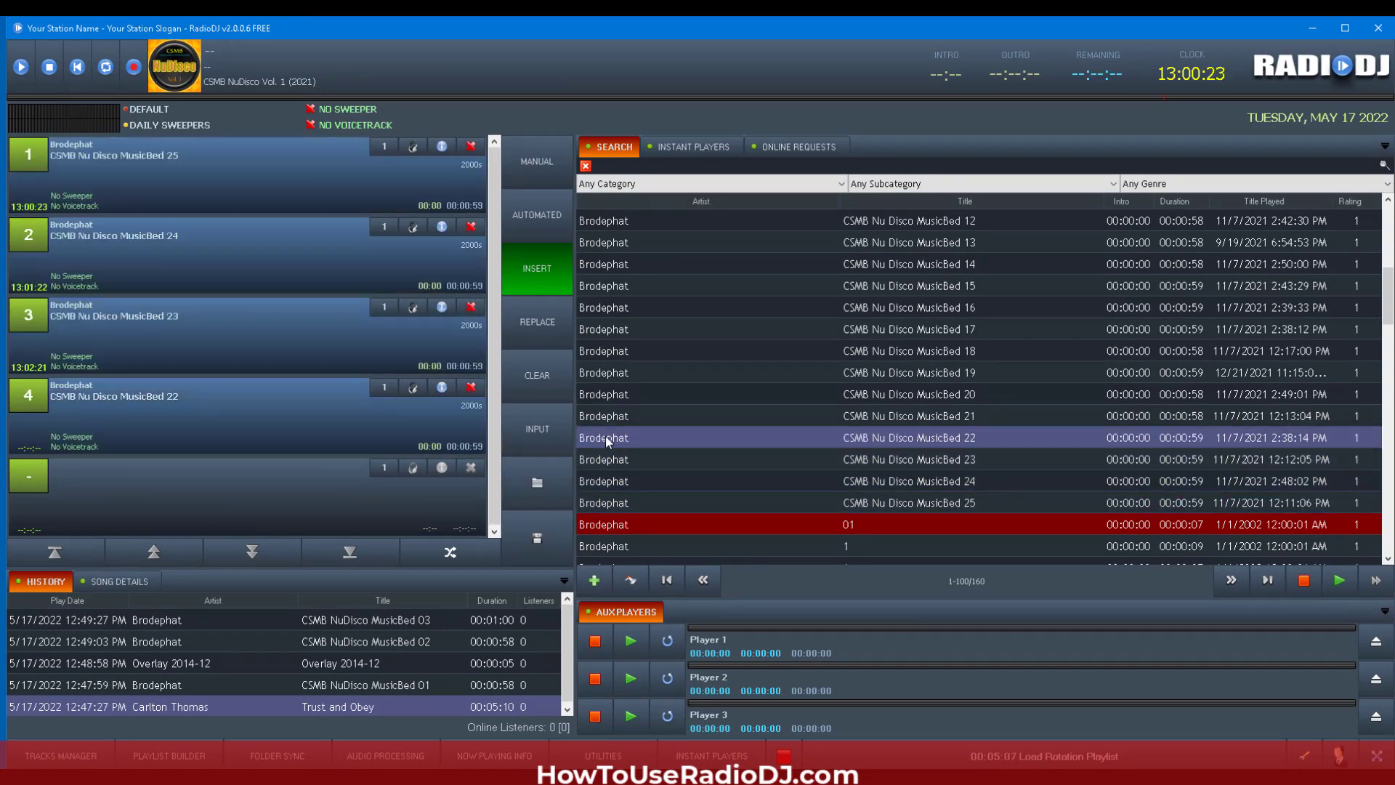
double_click(603, 418)
double_click(616, 396)
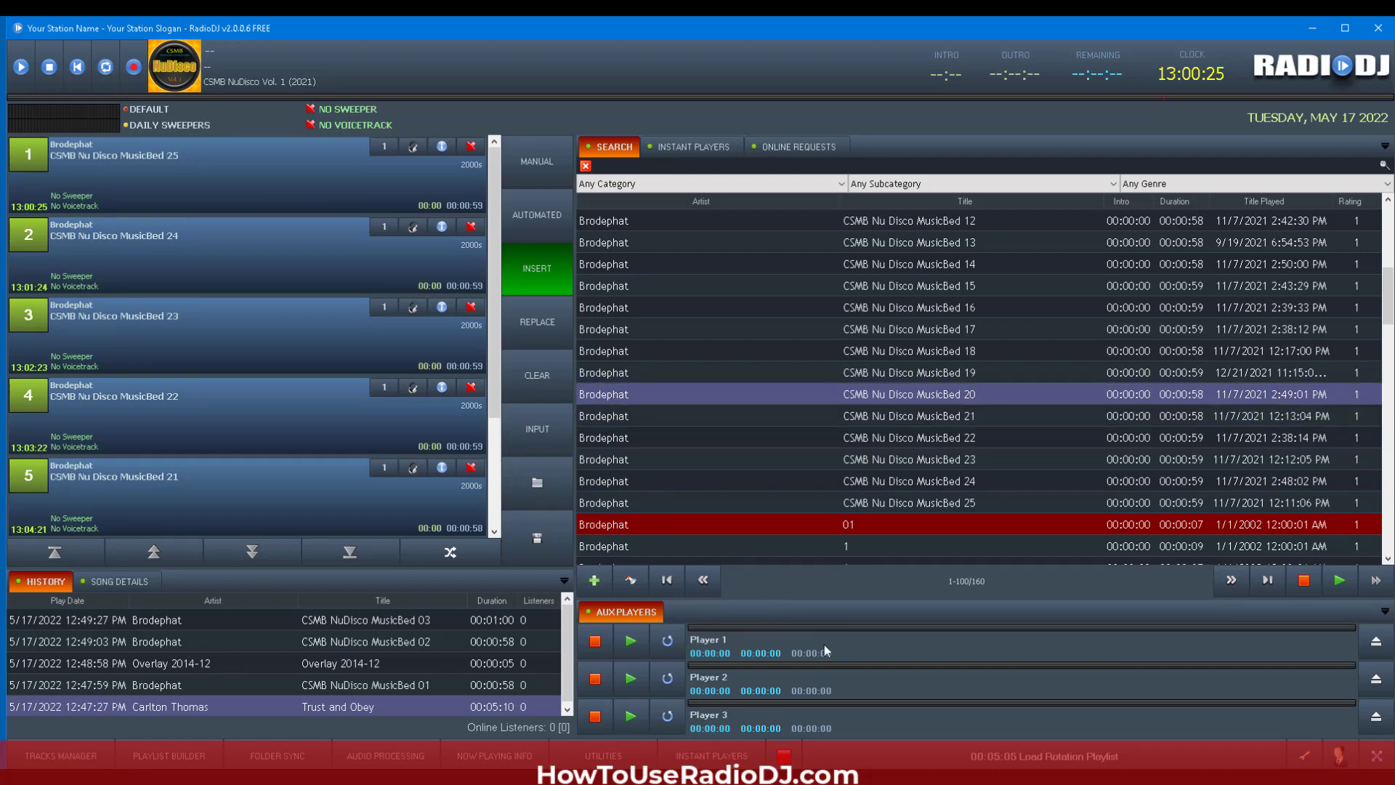
Step: Refresh the events list, turn off its by-hour view, filter it for "first" and open the Load My First Playlist event
click(1090, 756)
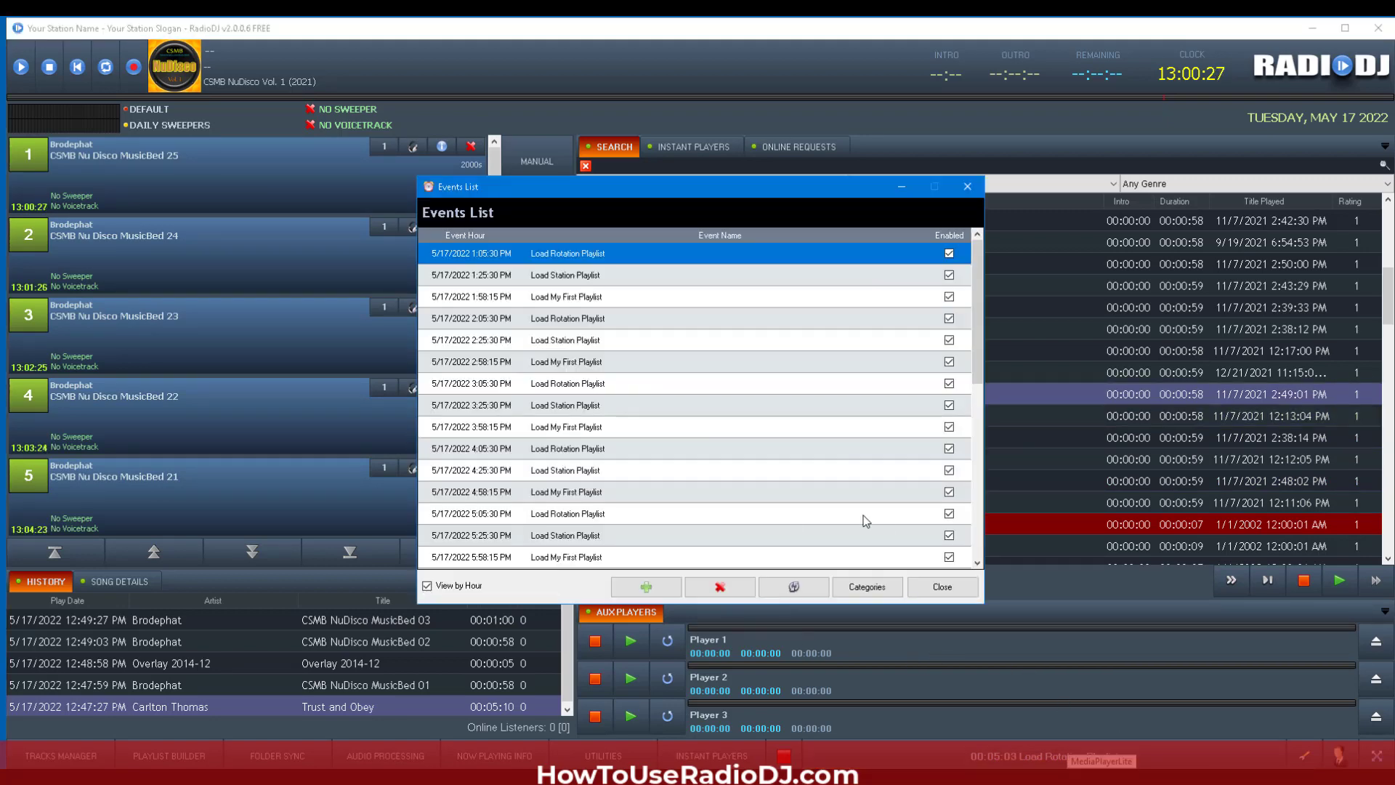
click(794, 584)
click(441, 589)
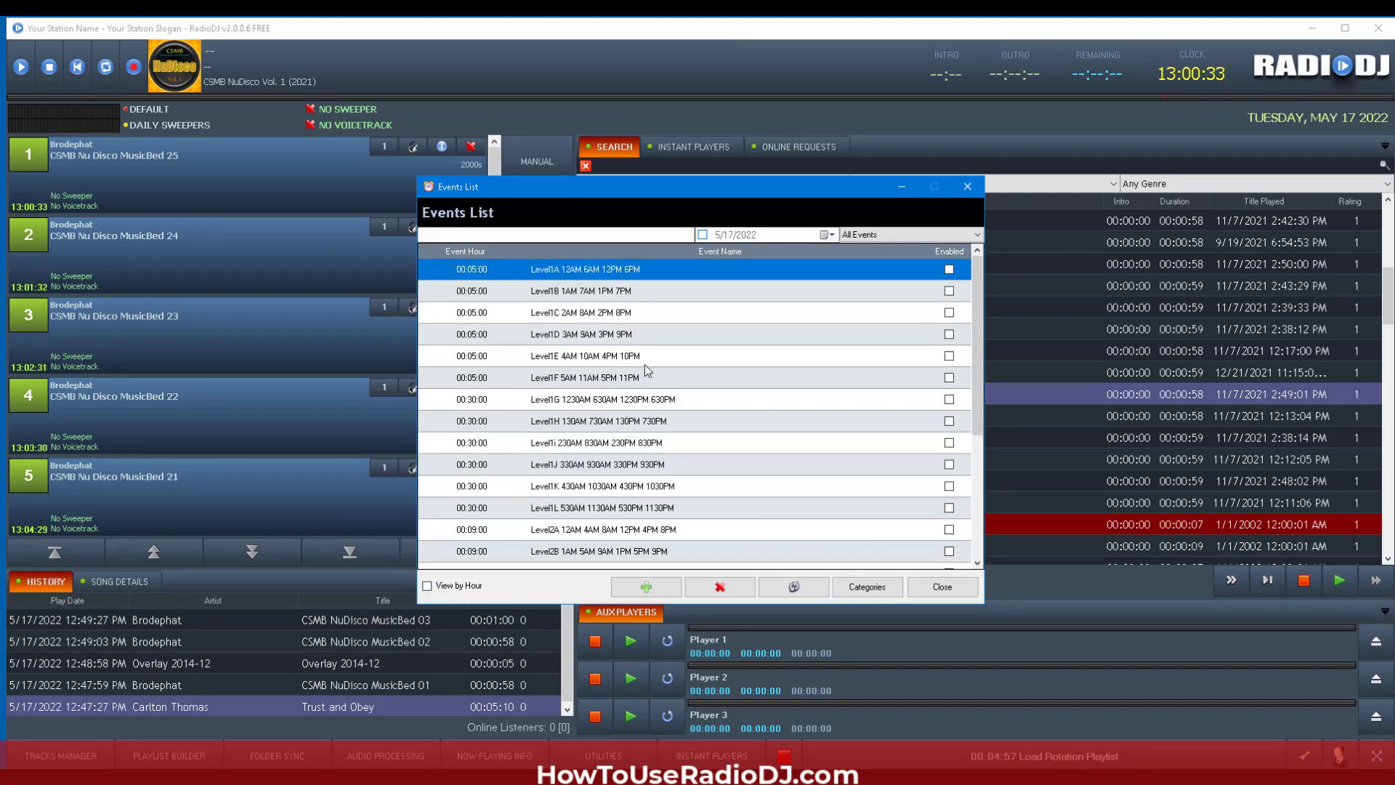
scroll(696, 425, down, 3)
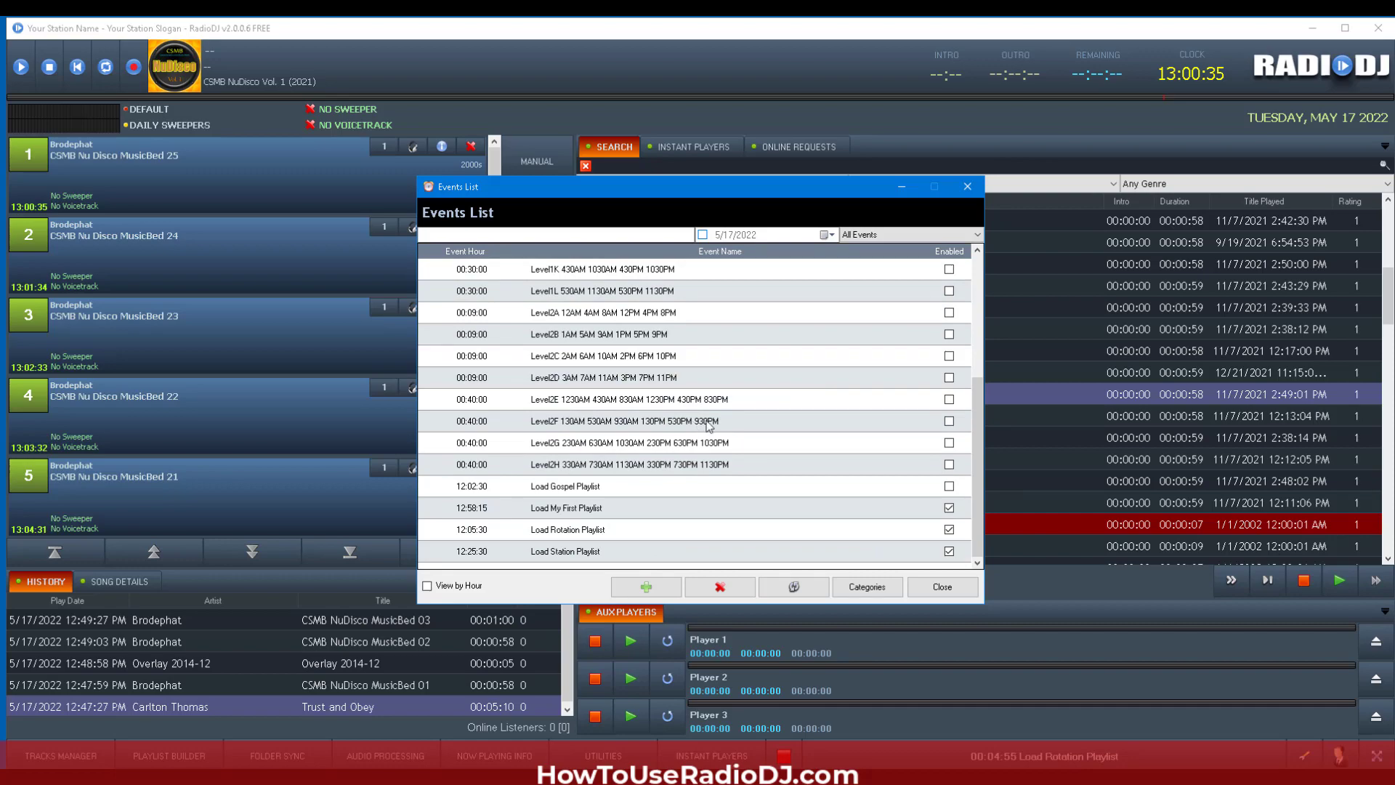
scroll(712, 427, up, 2)
scroll(709, 429, down, 2)
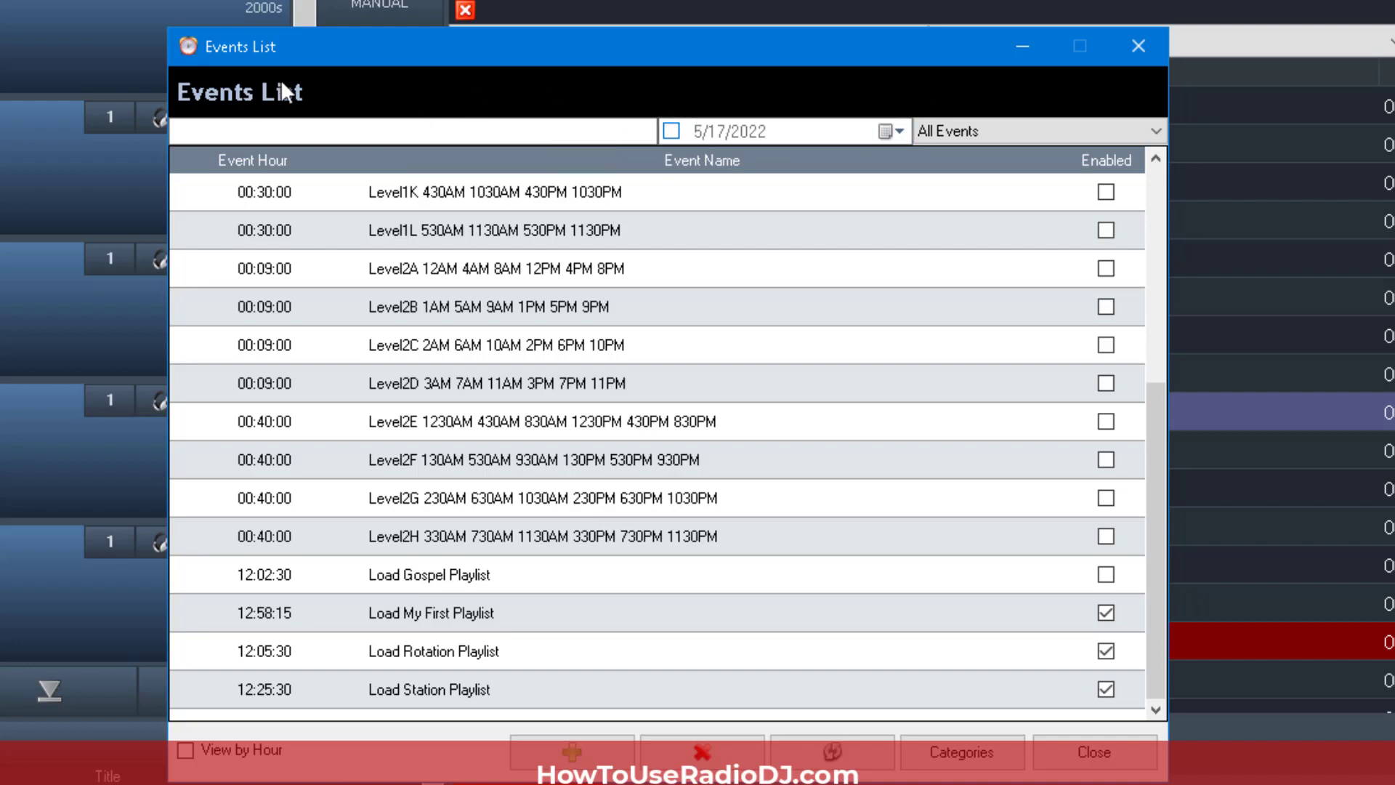
click(295, 130)
text(first)
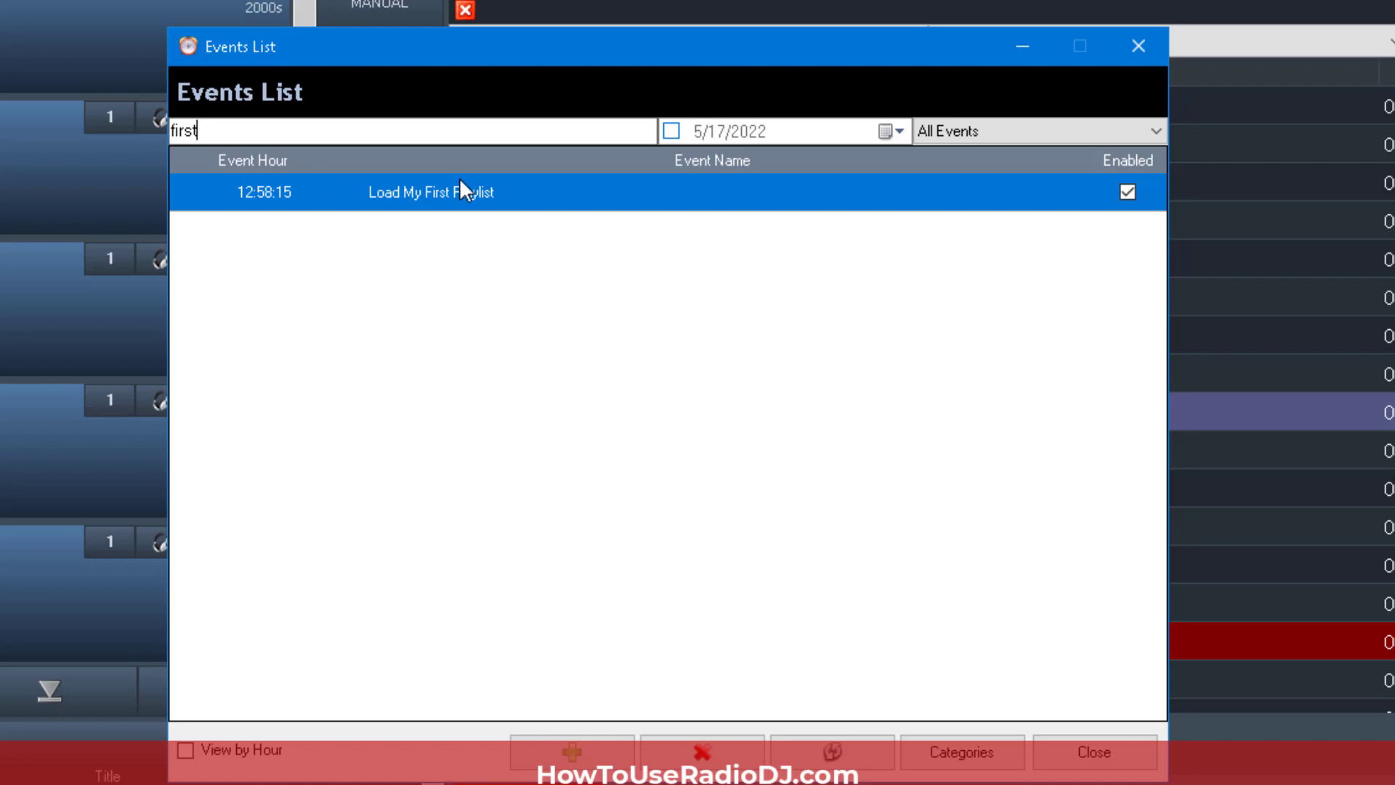
double_click(444, 193)
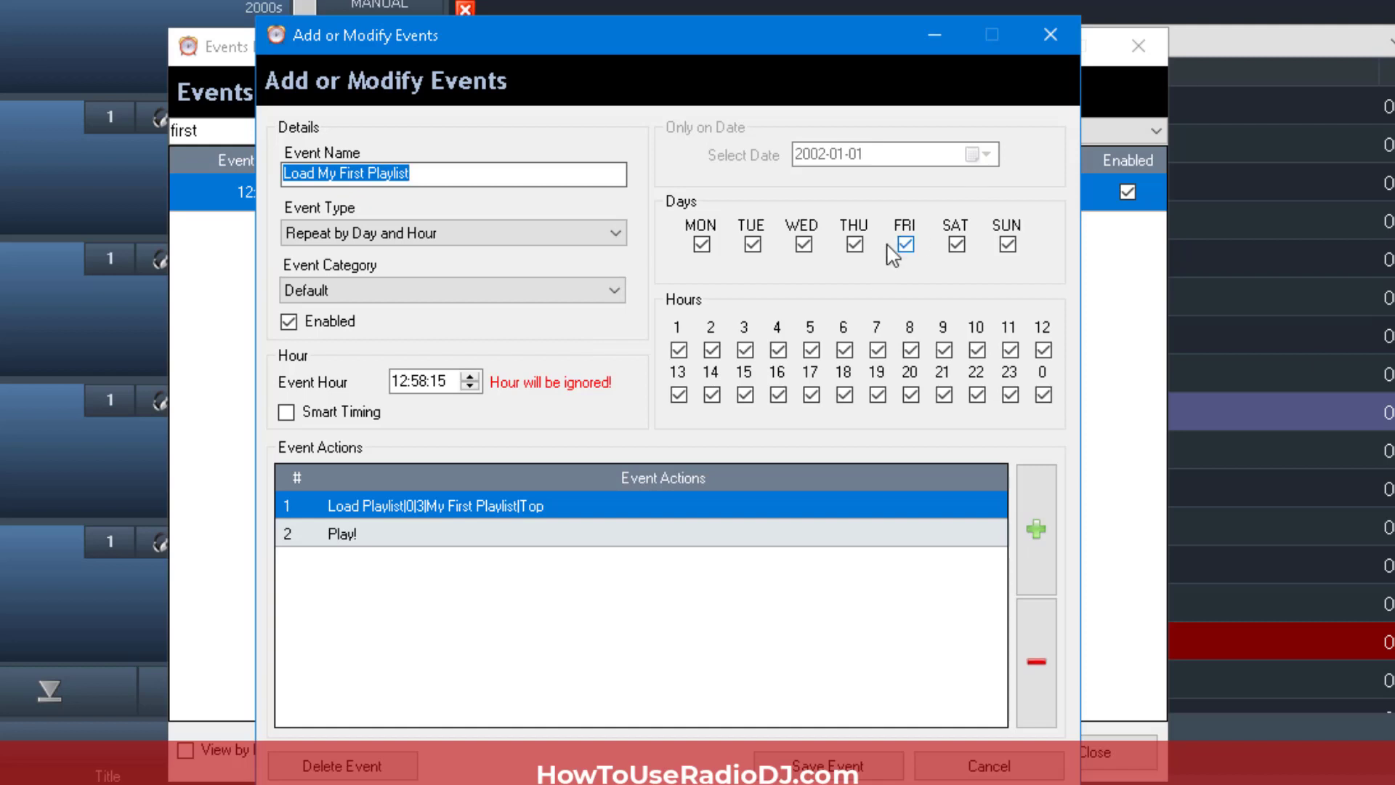
Step: Set the event's time to 13:02:00, save the event and close the events list
click(399, 384)
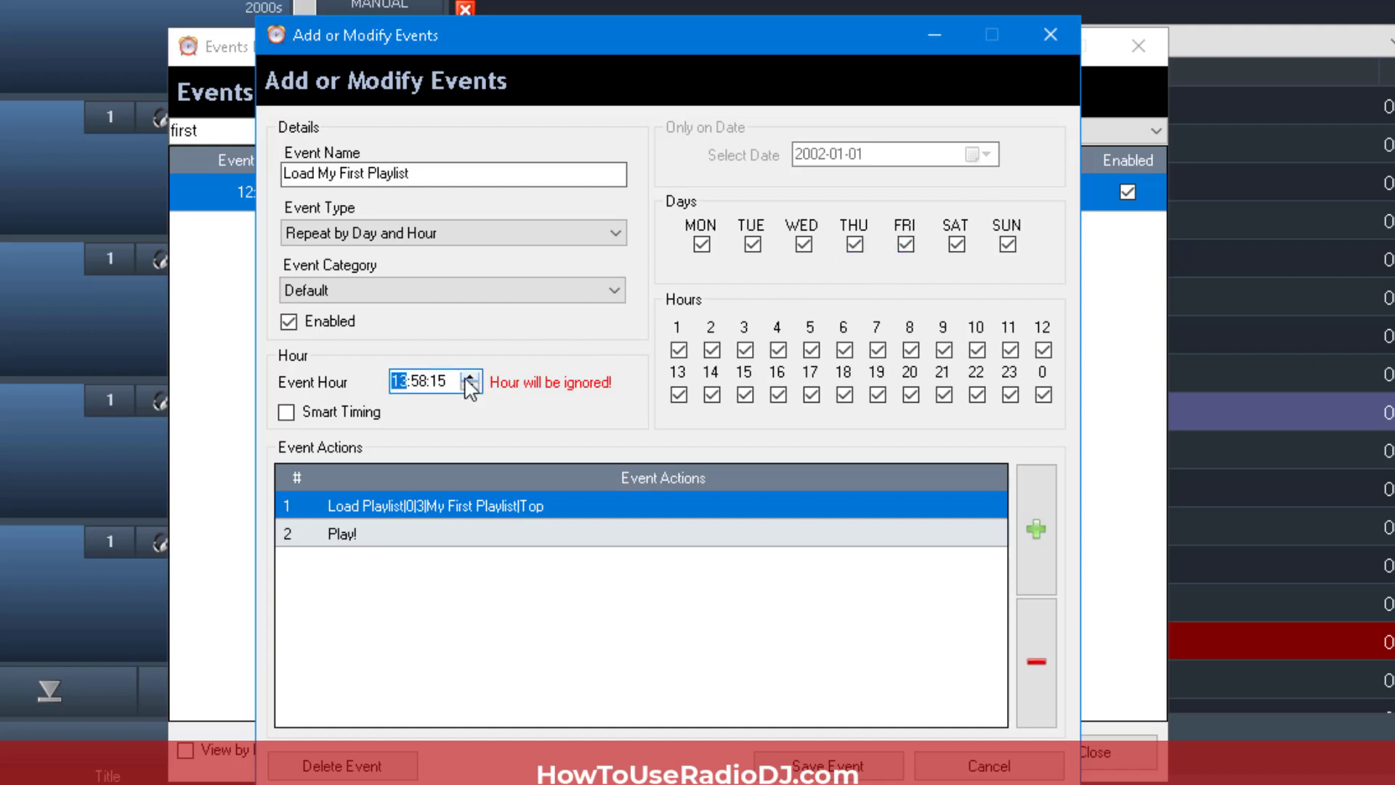
click(422, 383)
key(Right)
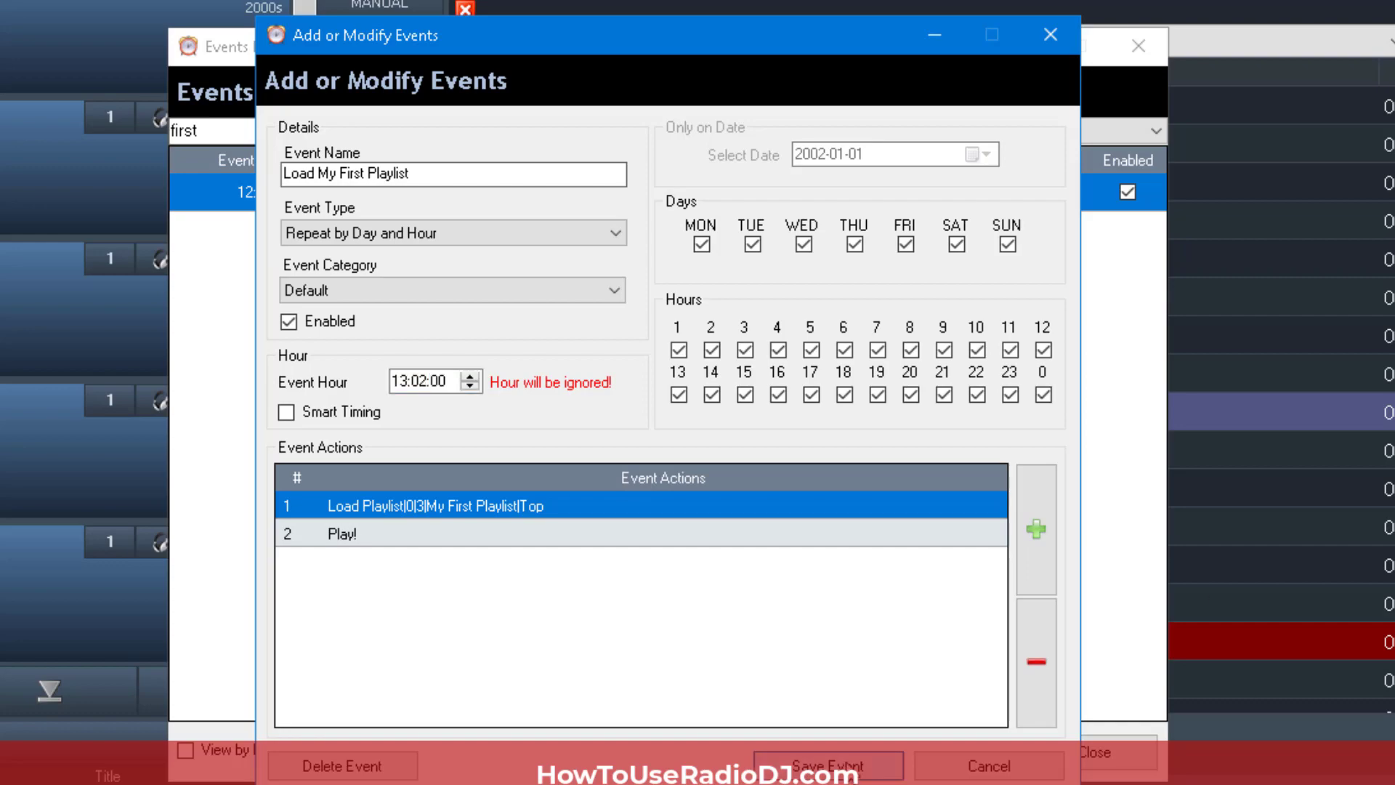
click(850, 766)
click(1096, 755)
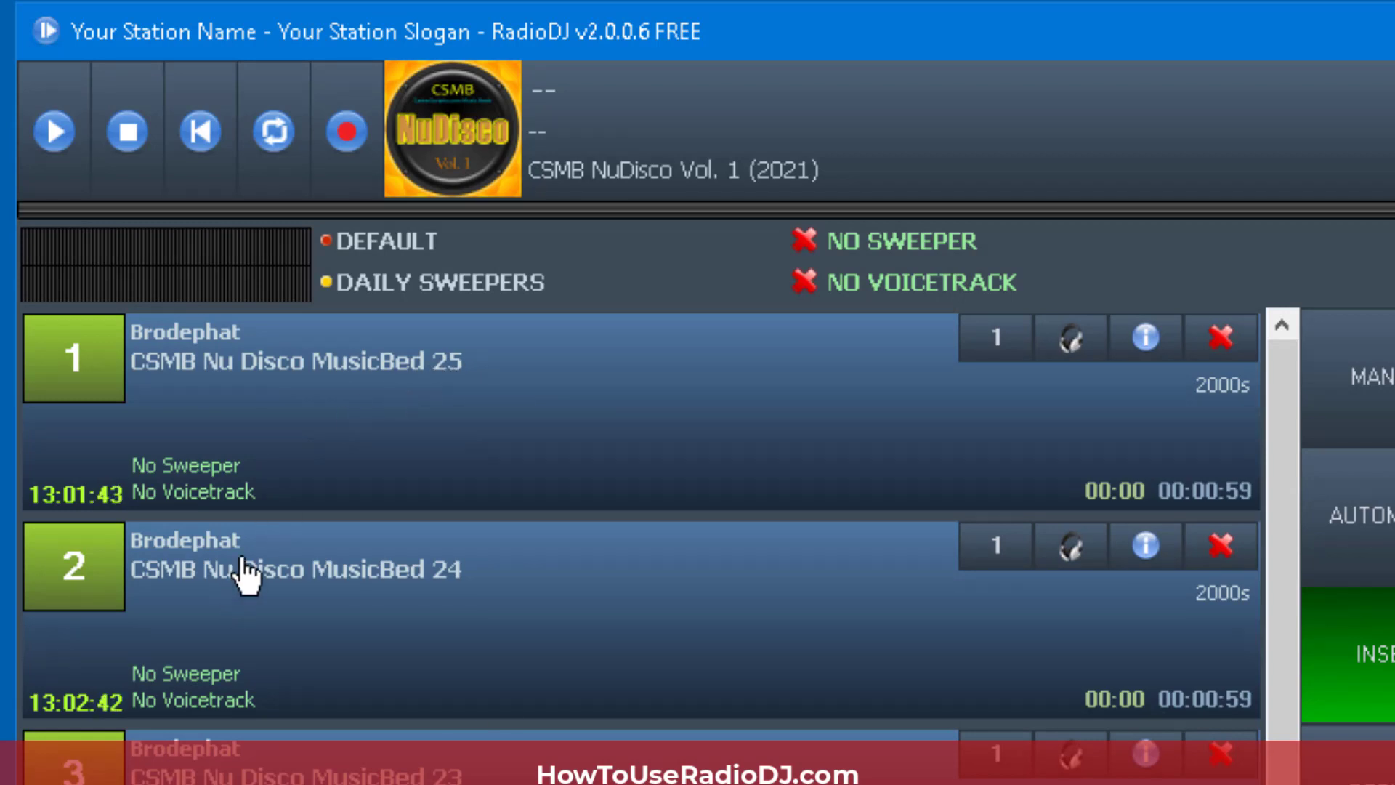
Step: Switch the main queue from manual to AutoDJ mode and start playback
click(1345, 382)
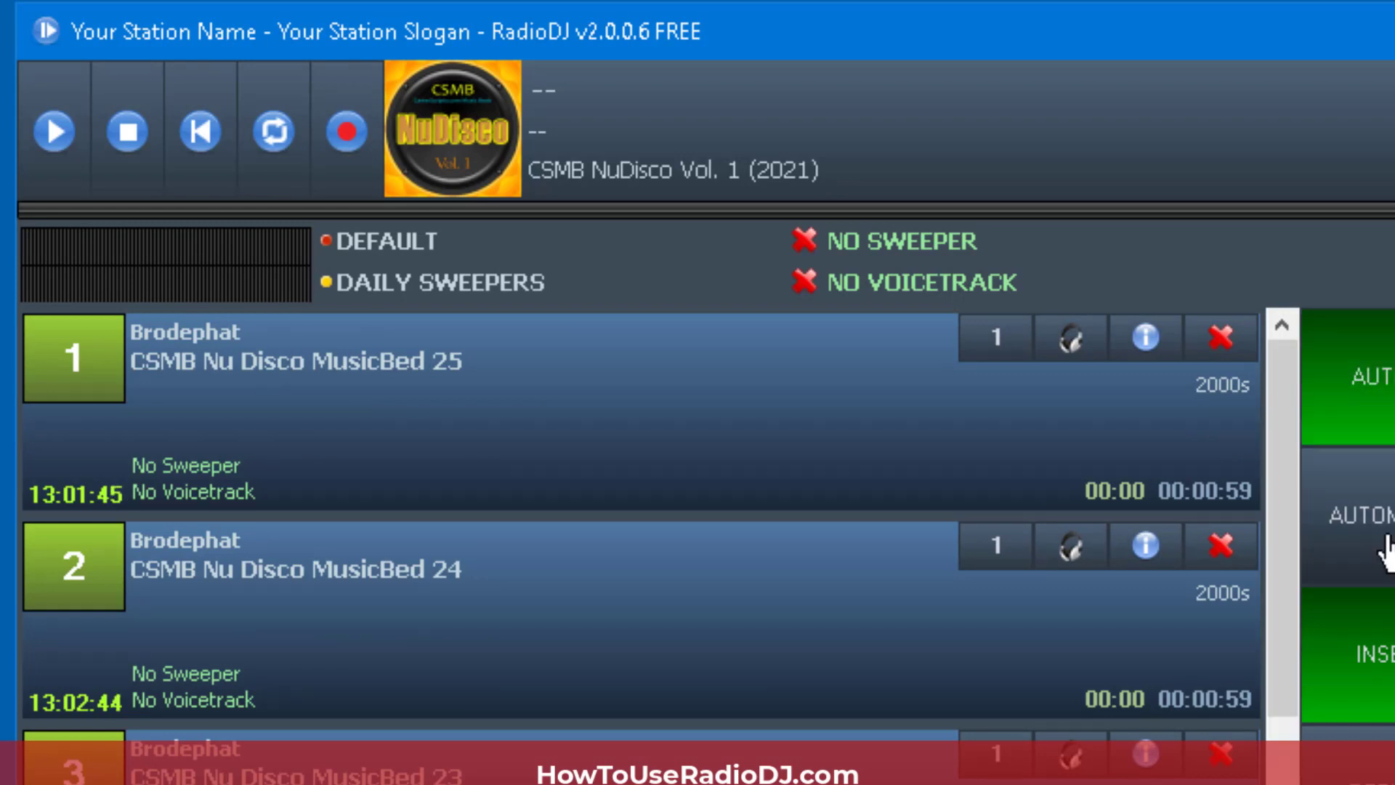
click(66, 174)
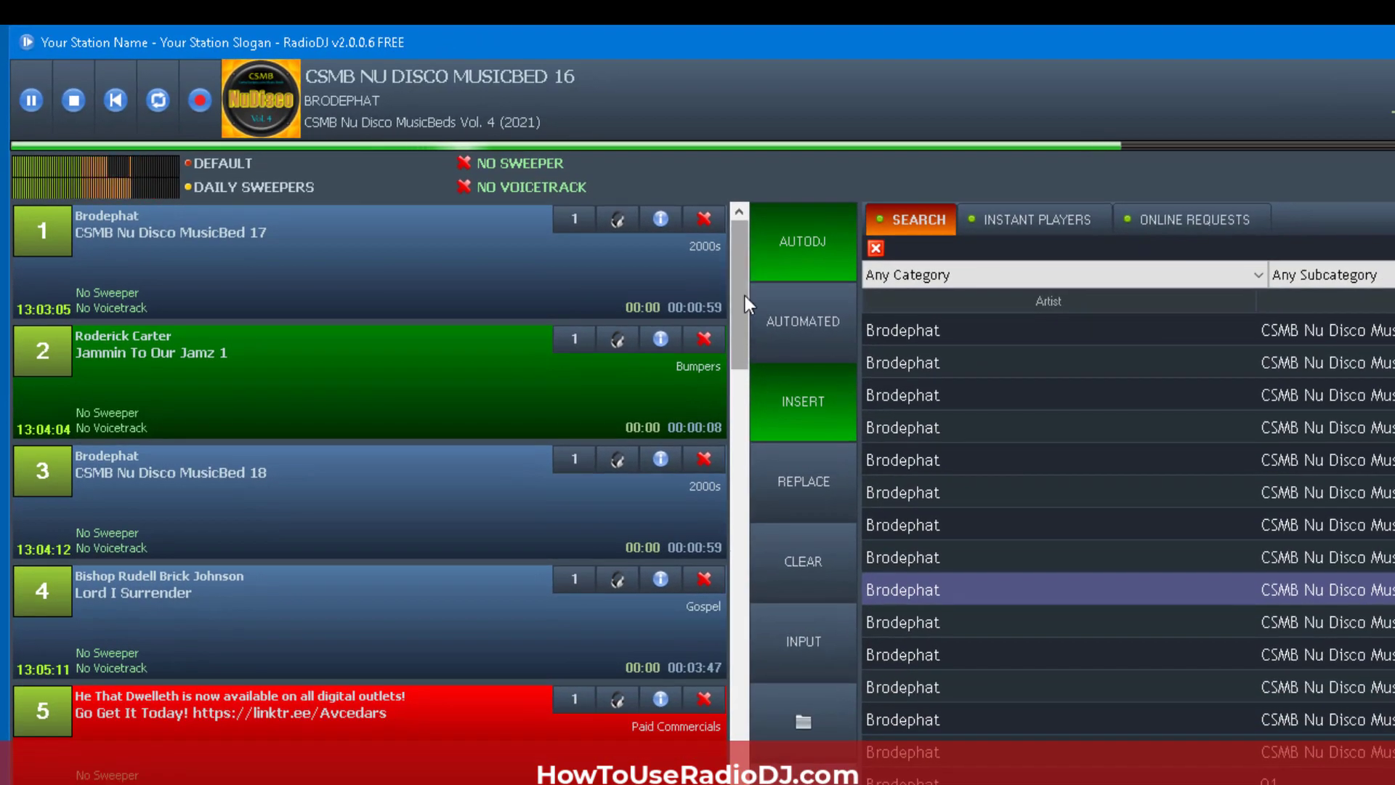
Step: Review the order of the scheduled playlist's tracks and the previously queued tracks in the AutoDJ queue
drag(744, 295, 740, 383)
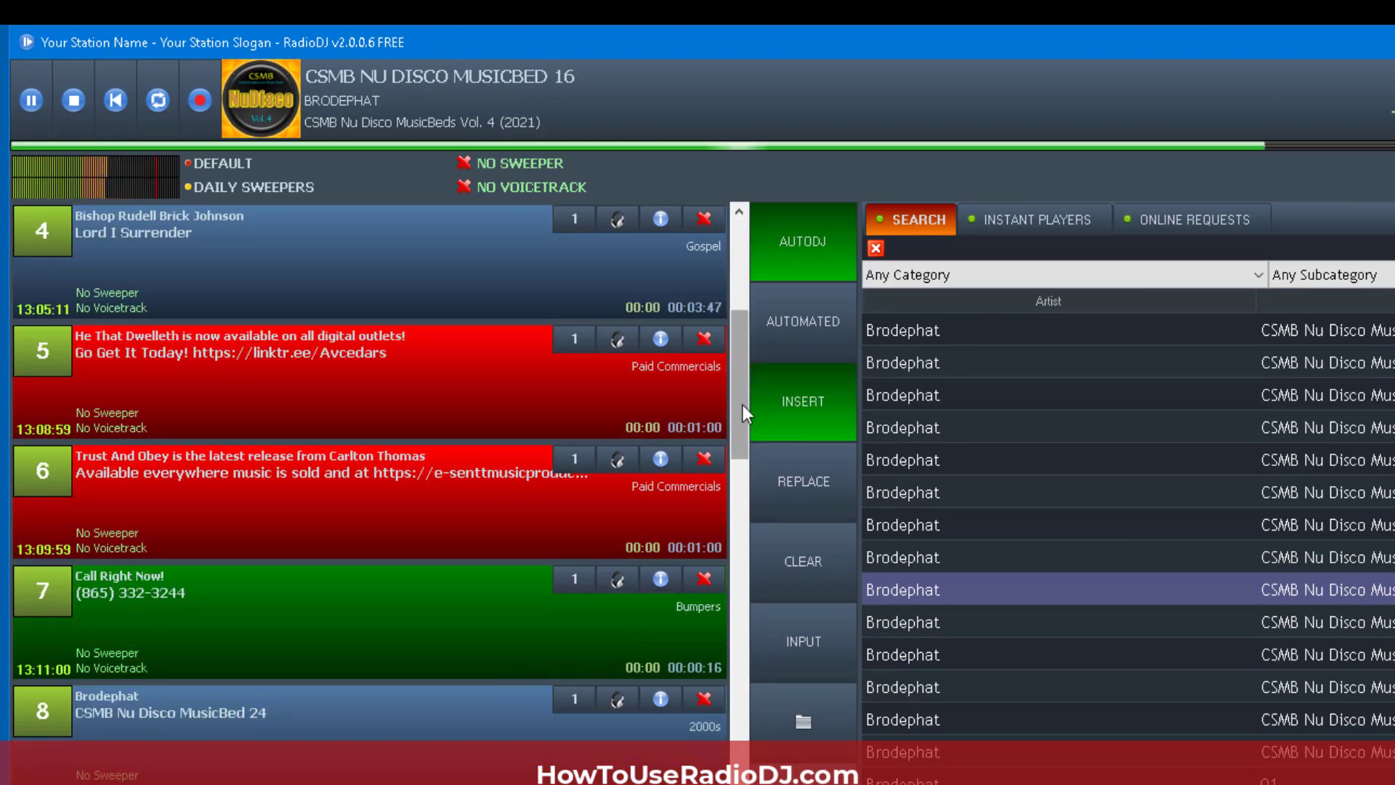
drag(742, 404, 742, 465)
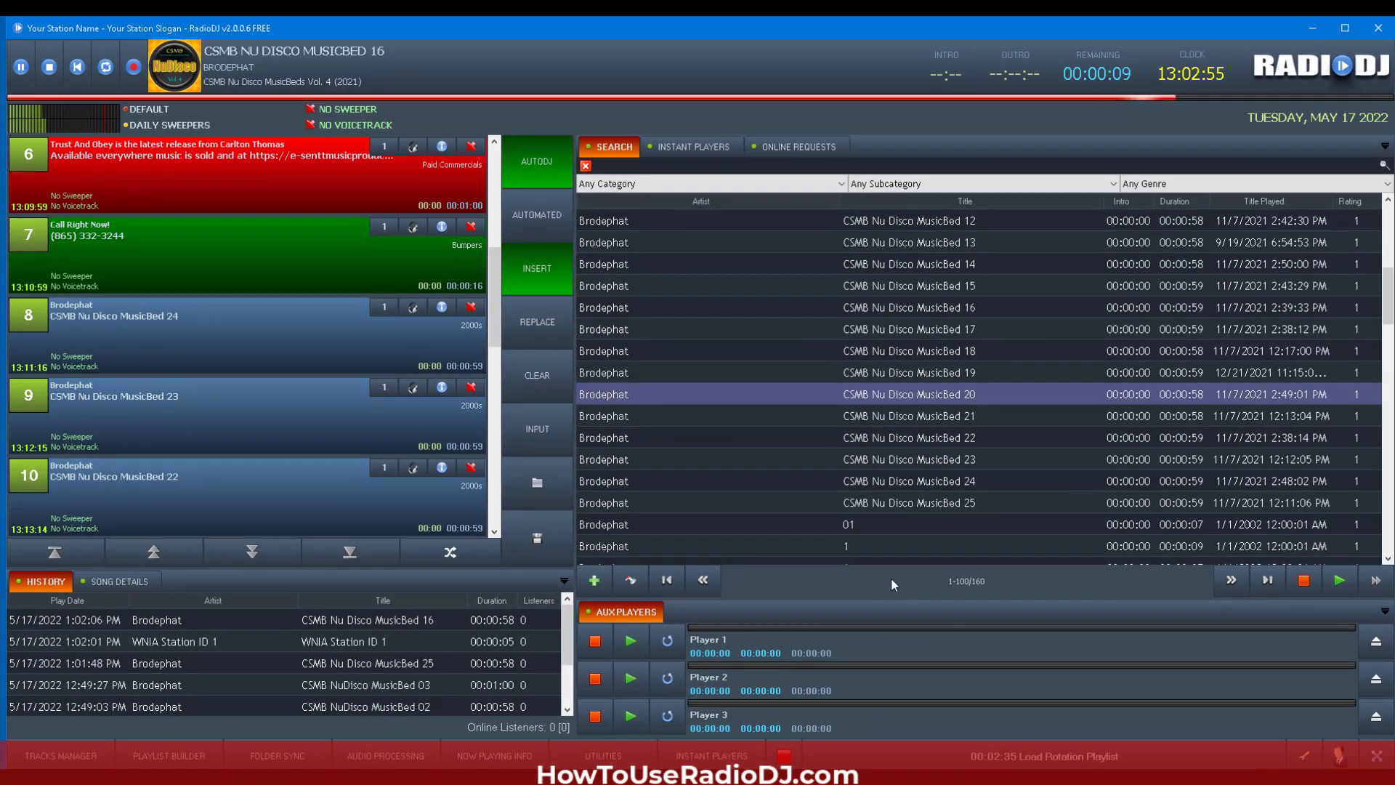
click(534, 175)
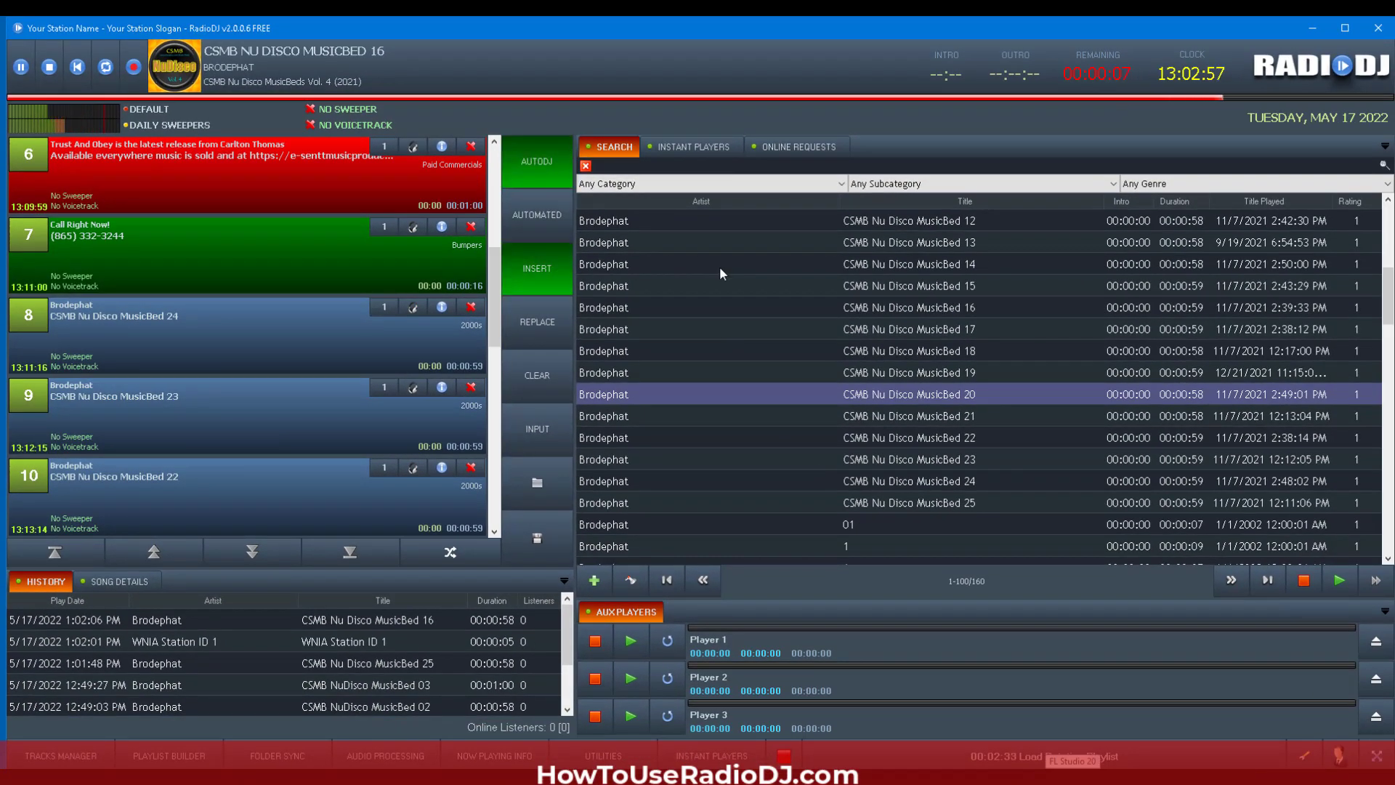
click(559, 160)
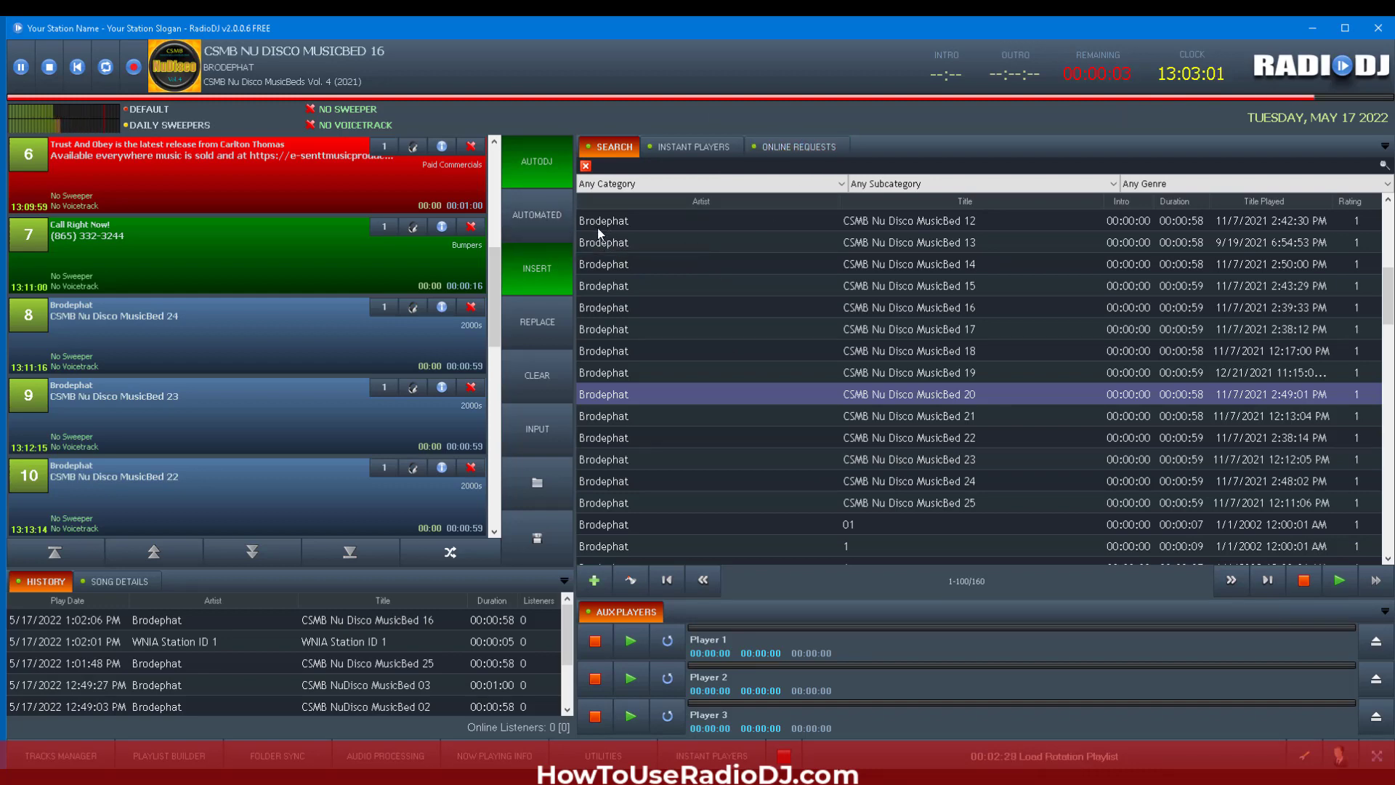
drag(491, 290, 509, 195)
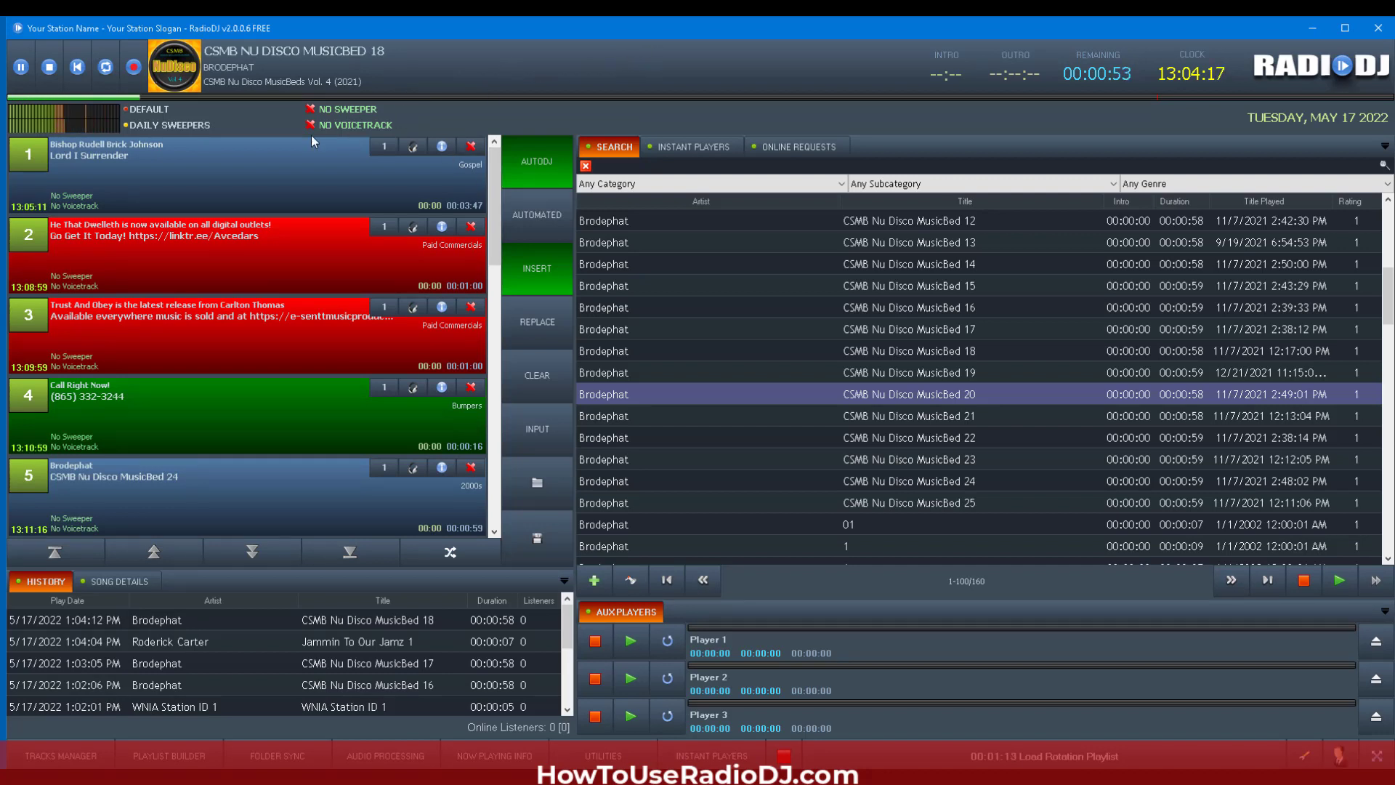
Step: Advance playback through Lord I Surrender, the two paid commercials and the Call Right Now! bumper in queue order
click(29, 154)
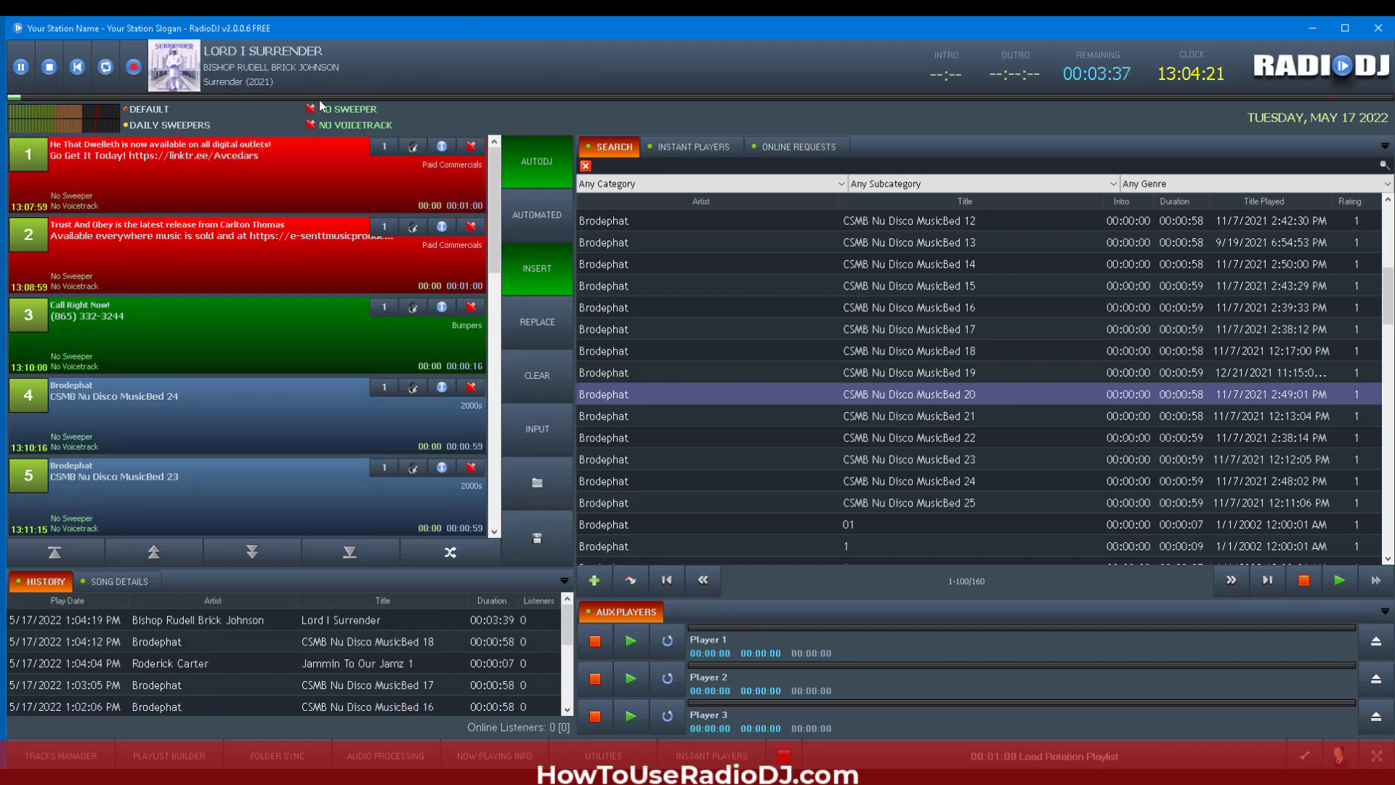
click(24, 159)
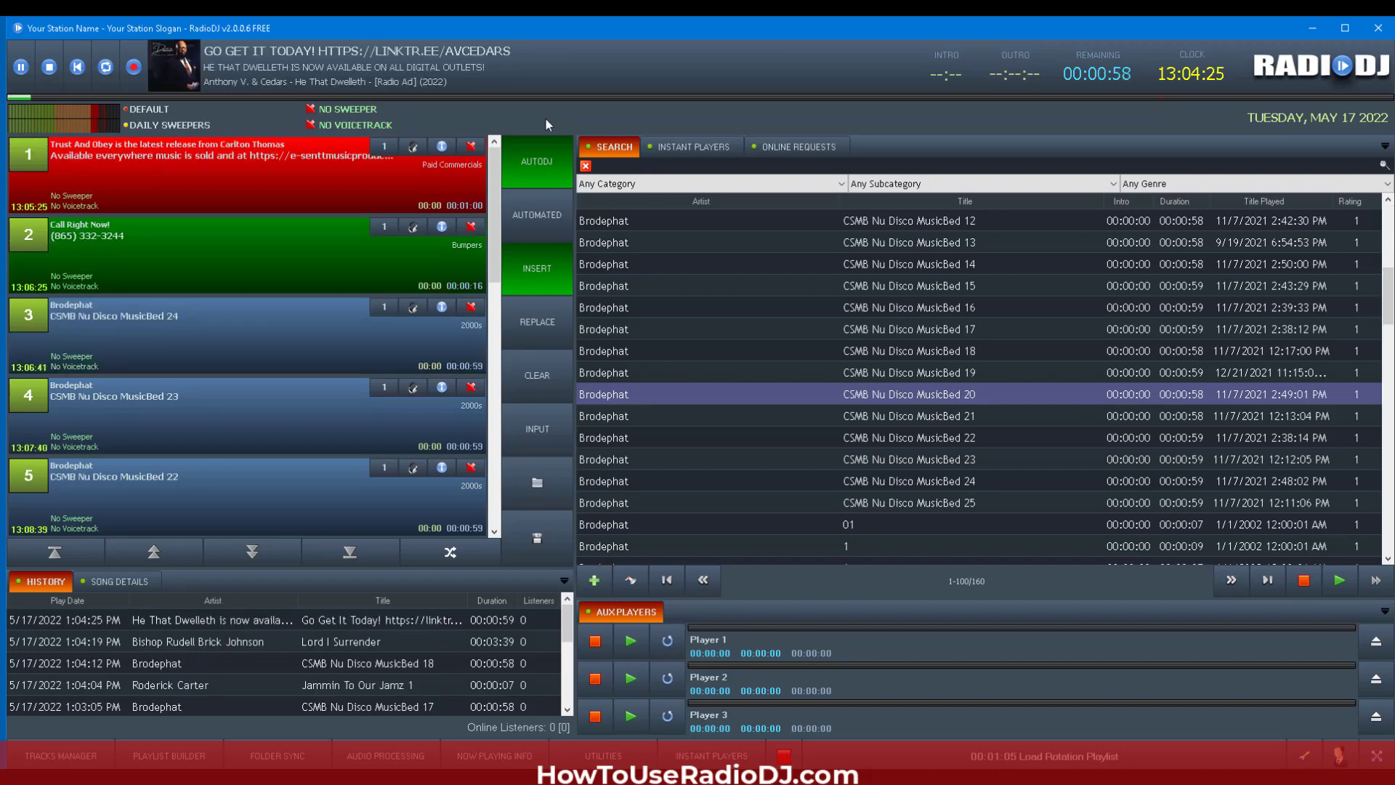
click(29, 160)
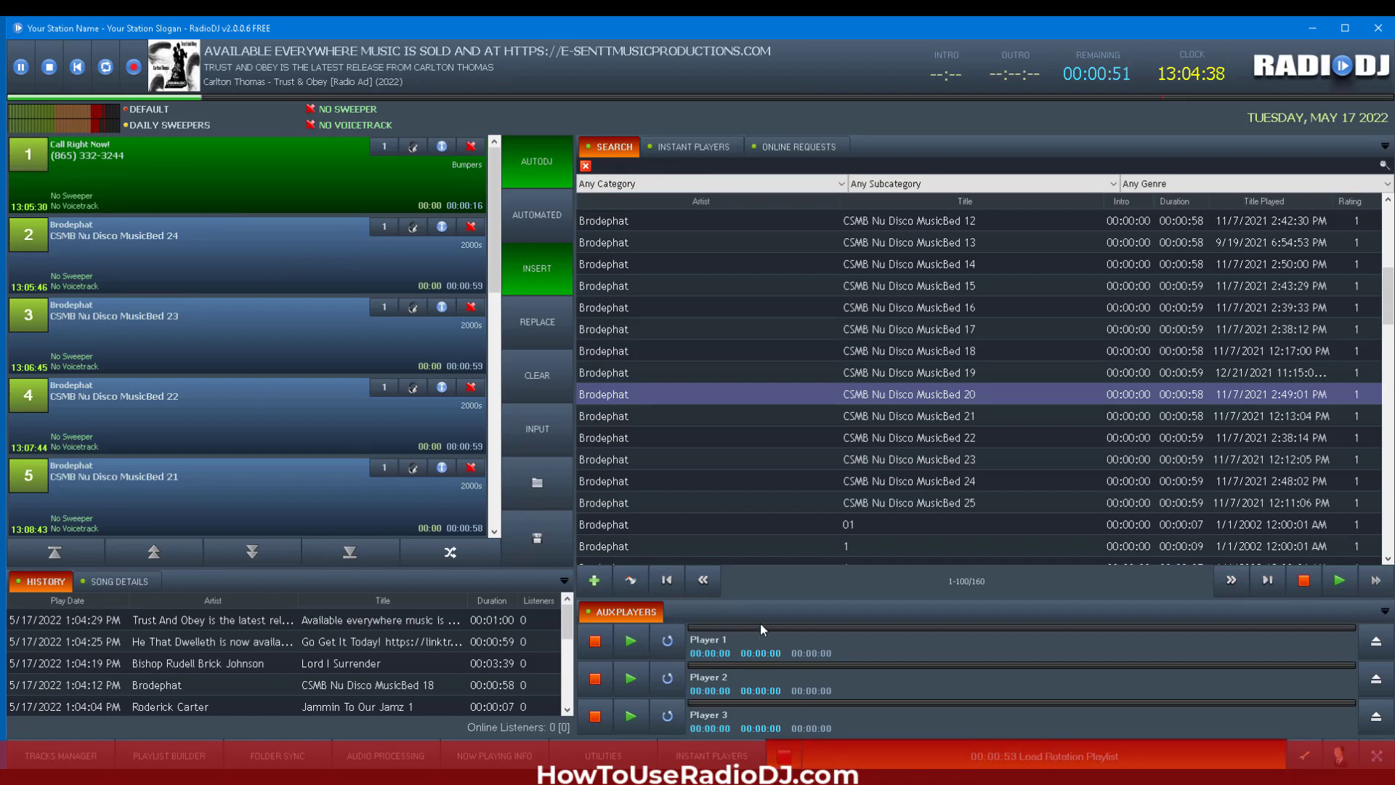
click(29, 158)
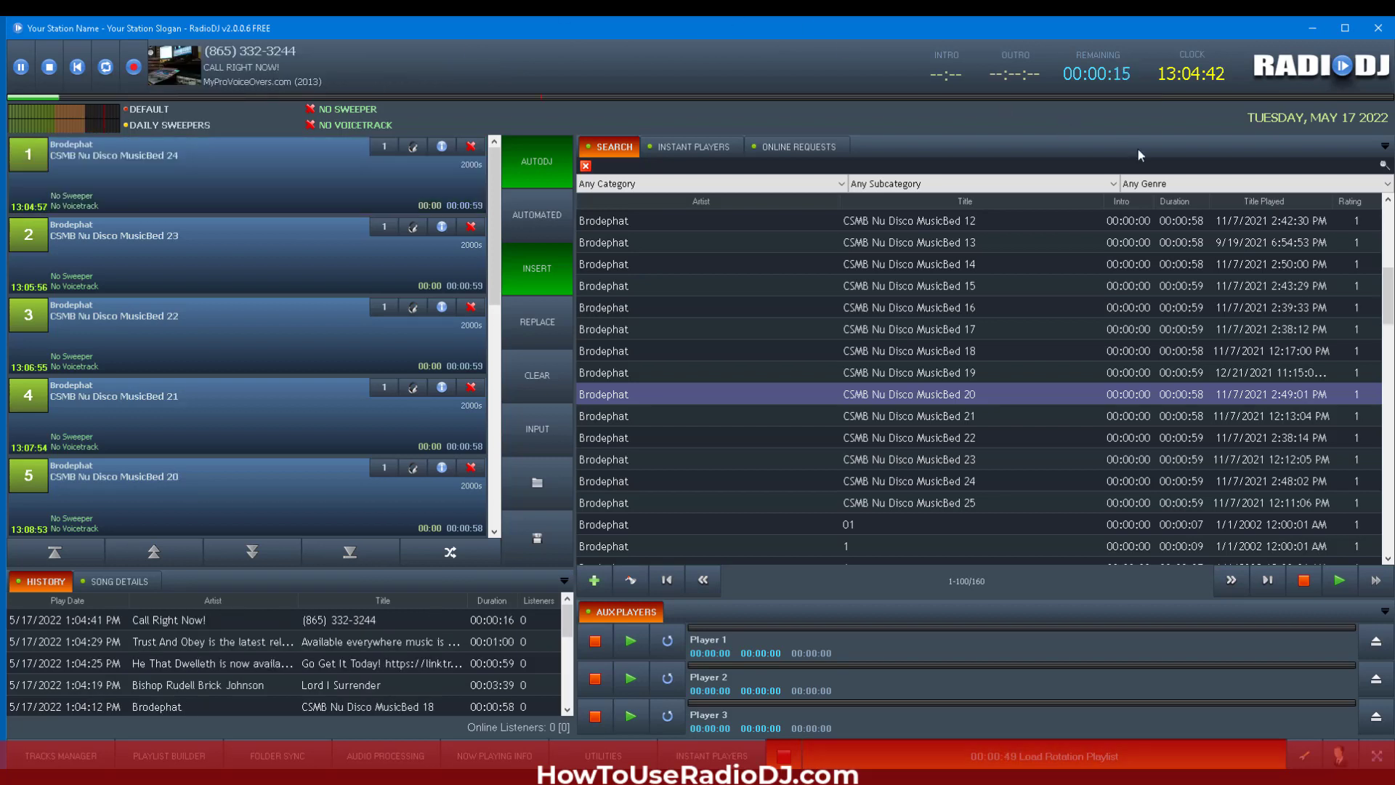